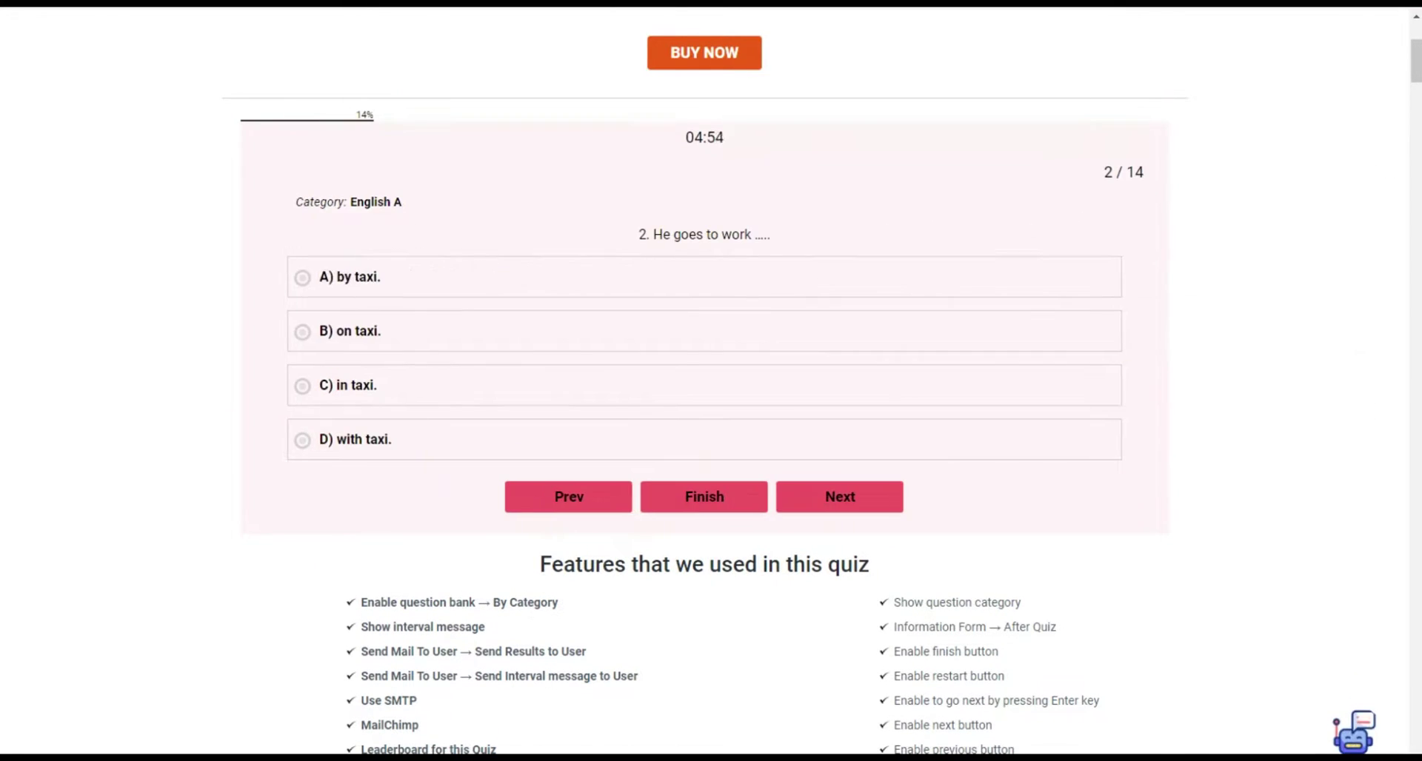
Answer the English test questions, choosing 'was nobody', 'How long' and 'seeing' among them.
left_click(355, 327)
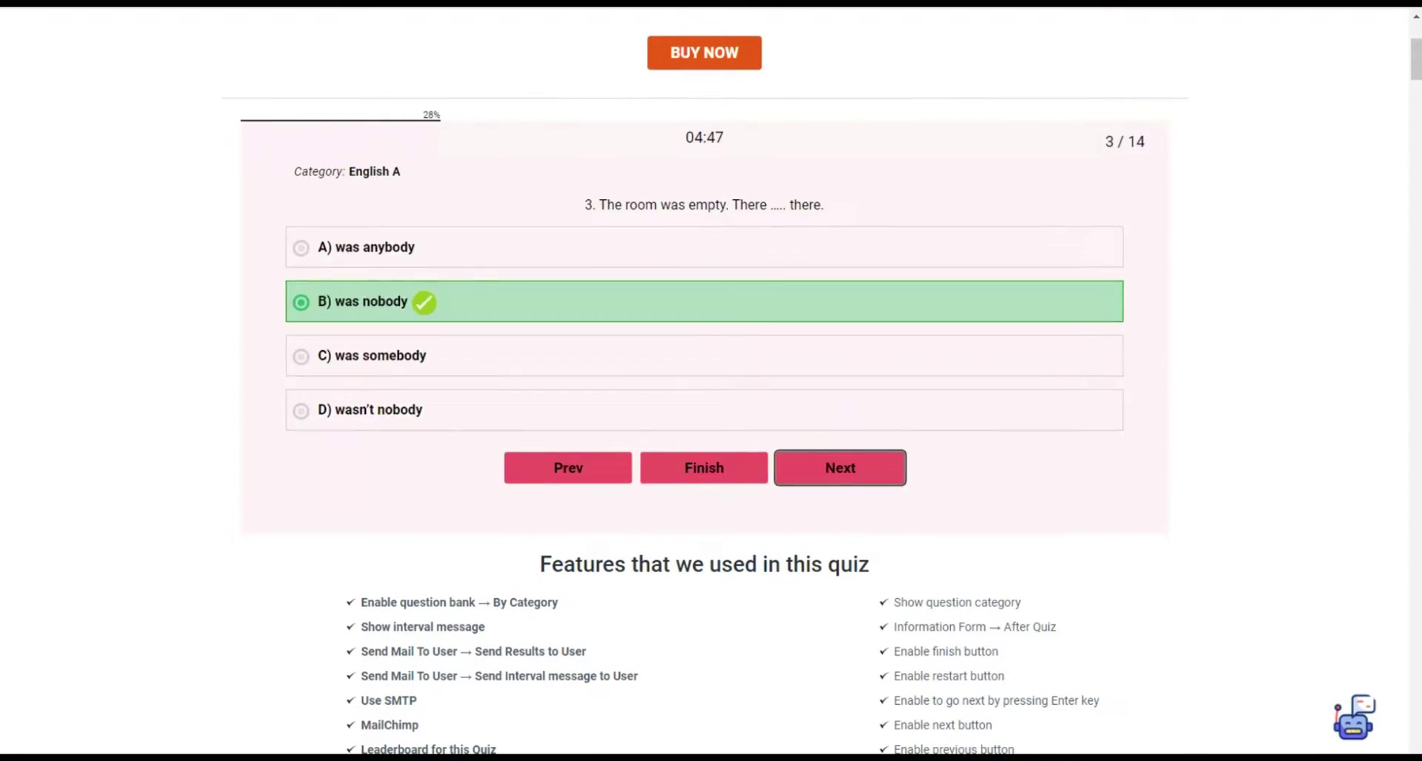
left_click(348, 385)
left_click(362, 330)
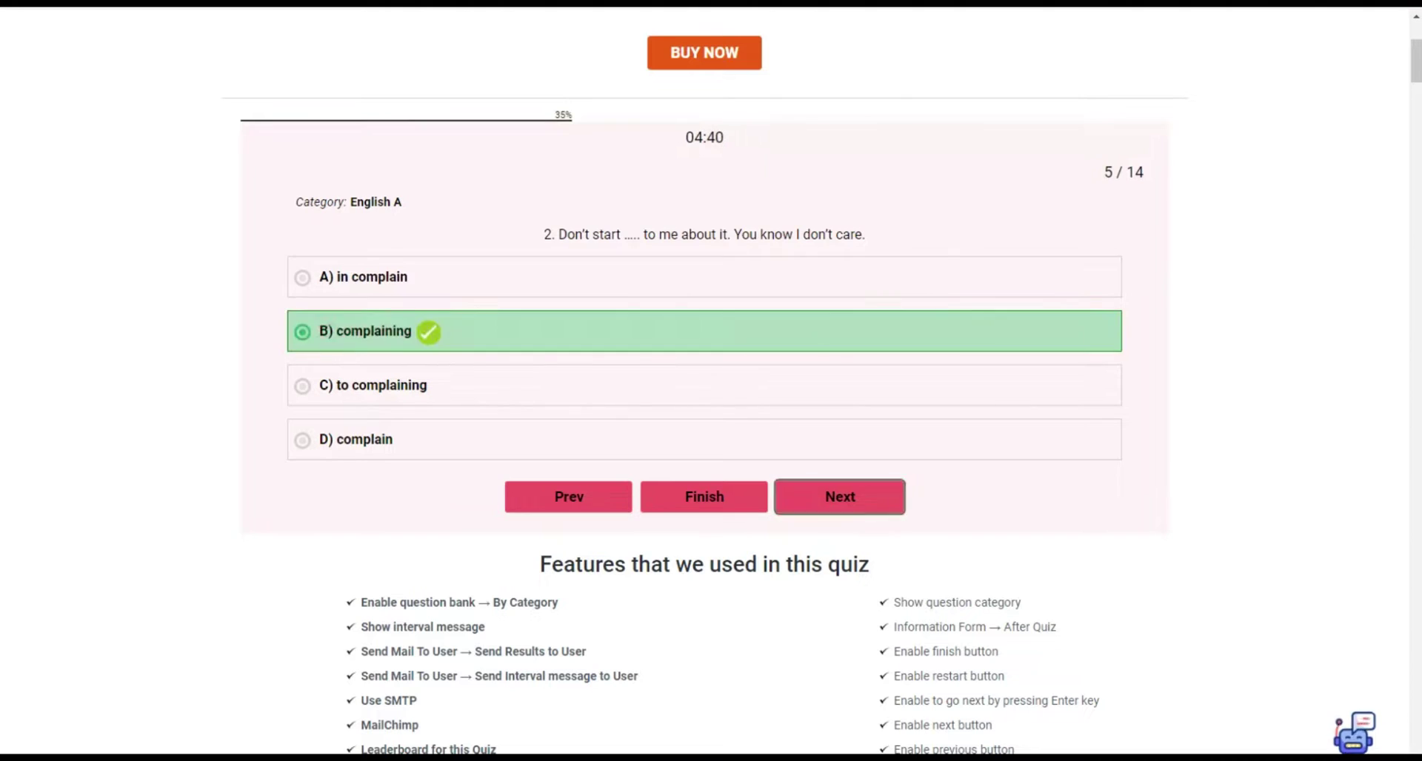
left_click(356, 439)
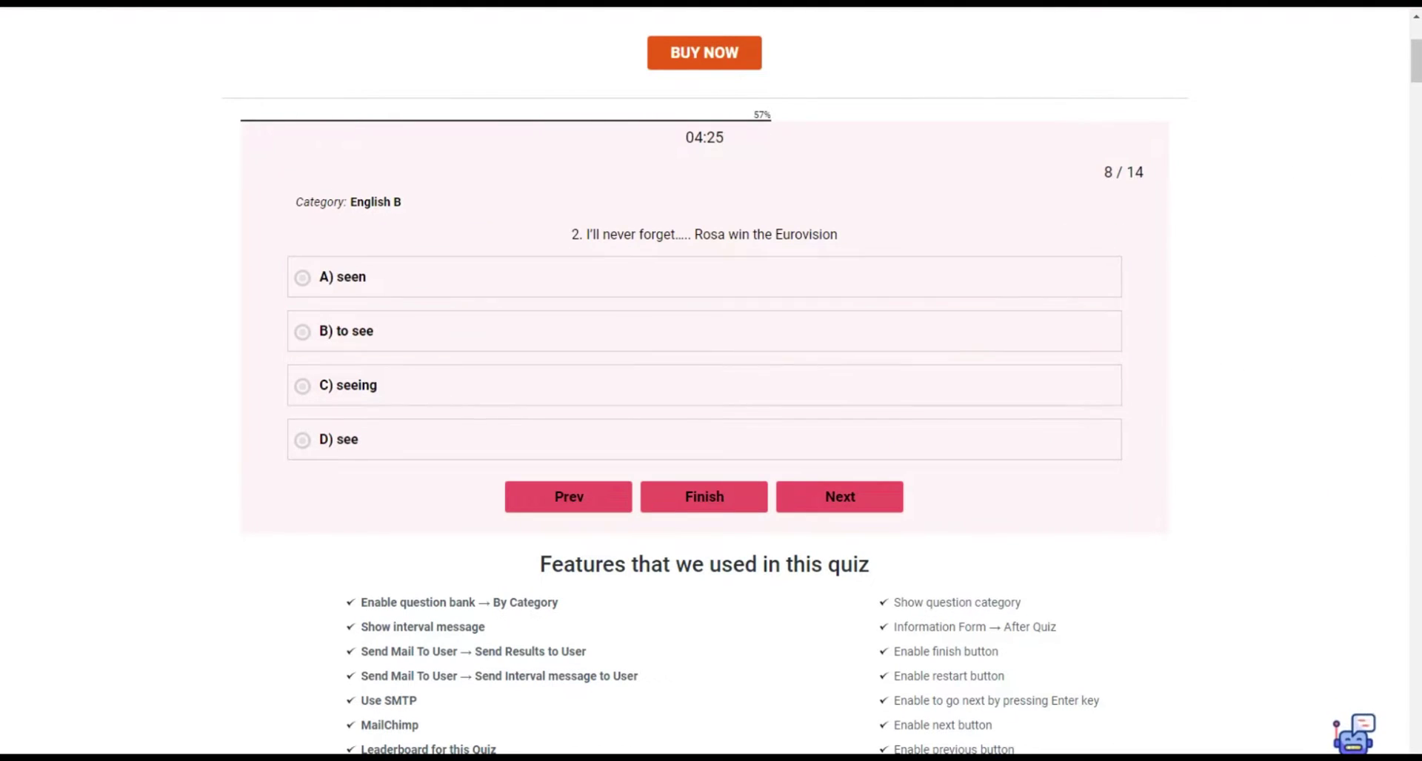
left_click(348, 385)
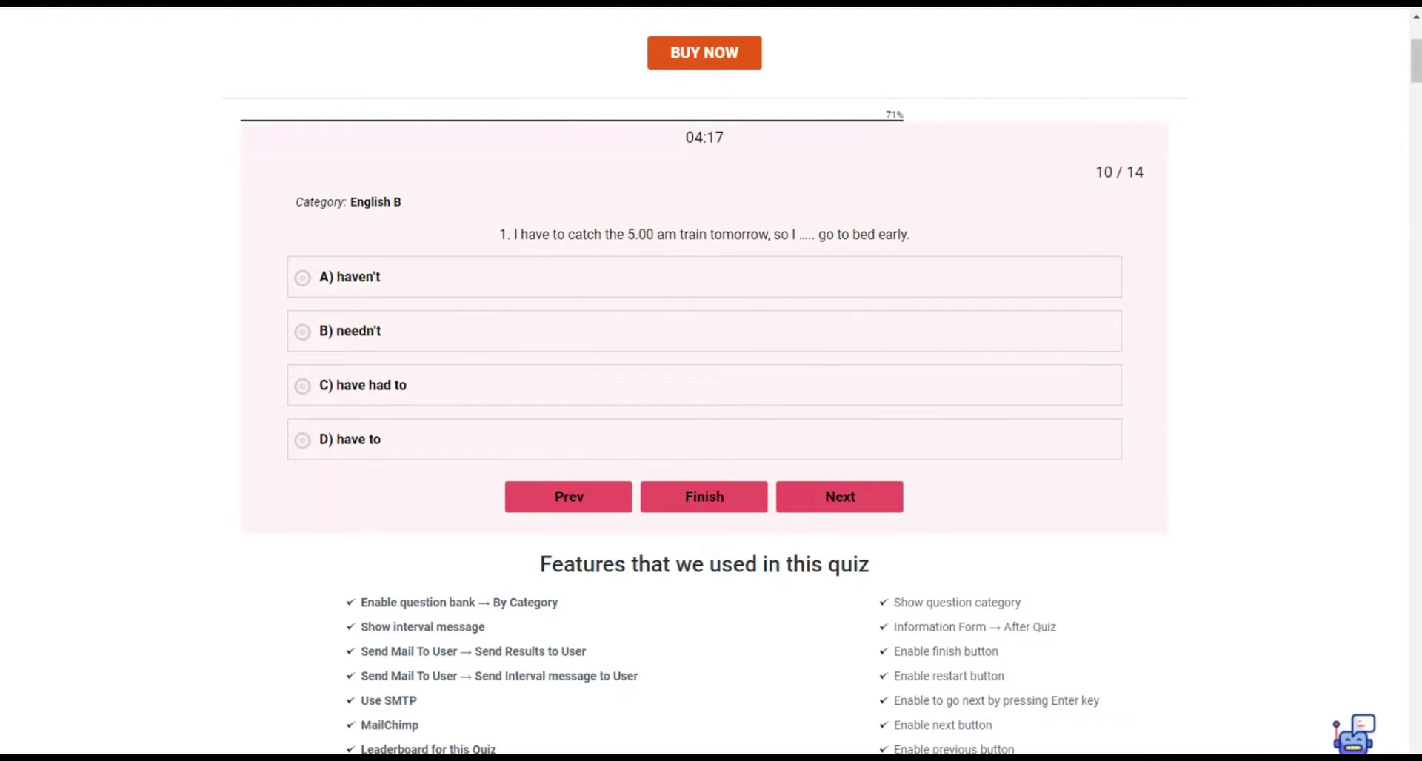
Finish the quiz and enter the taker's name and e-mail in the certificate form.
left_click(348, 439)
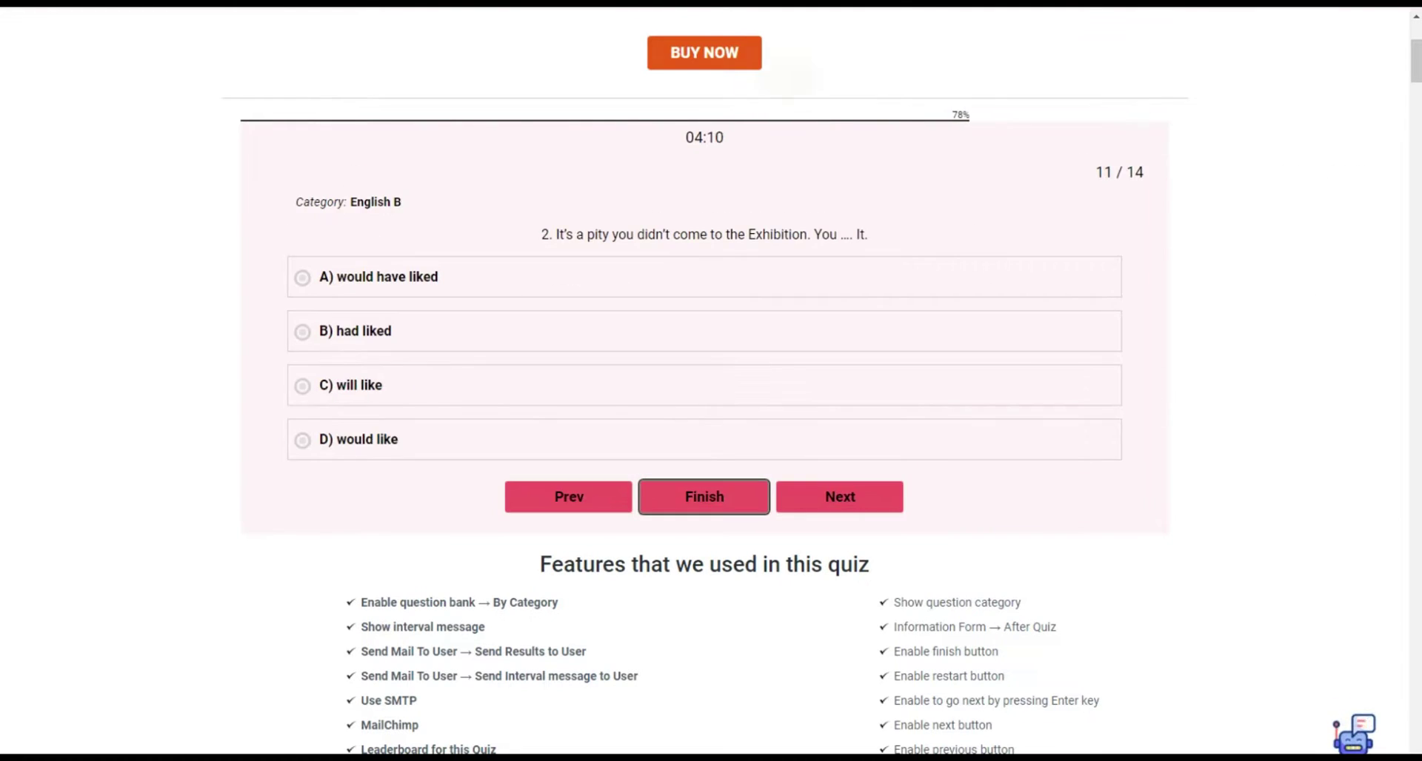
left_click(703, 496)
type("Jessica")
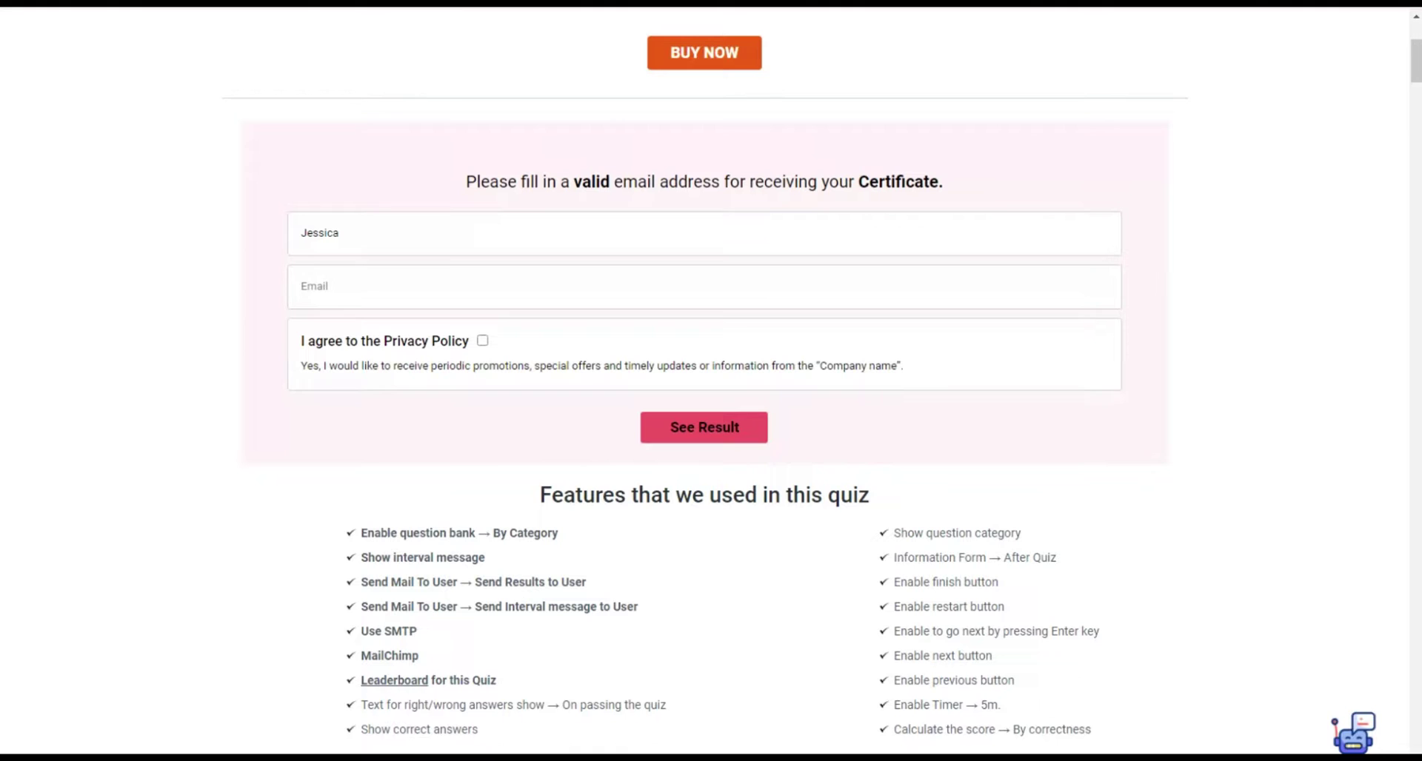
key("Tab")
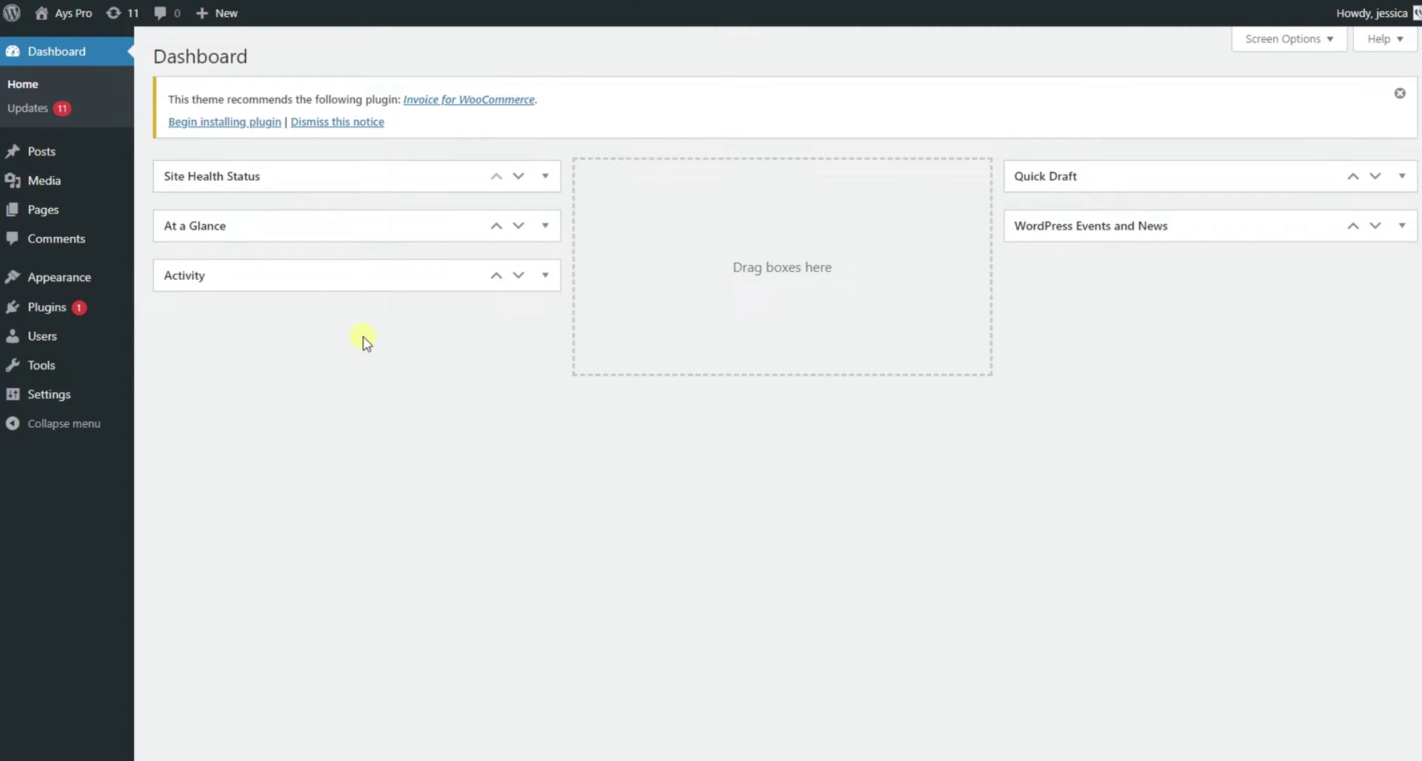
Search the plugin directory for 'quiz maker', then install and activate the Quiz Maker plugin.
left_click(52, 308)
left_click(285, 62)
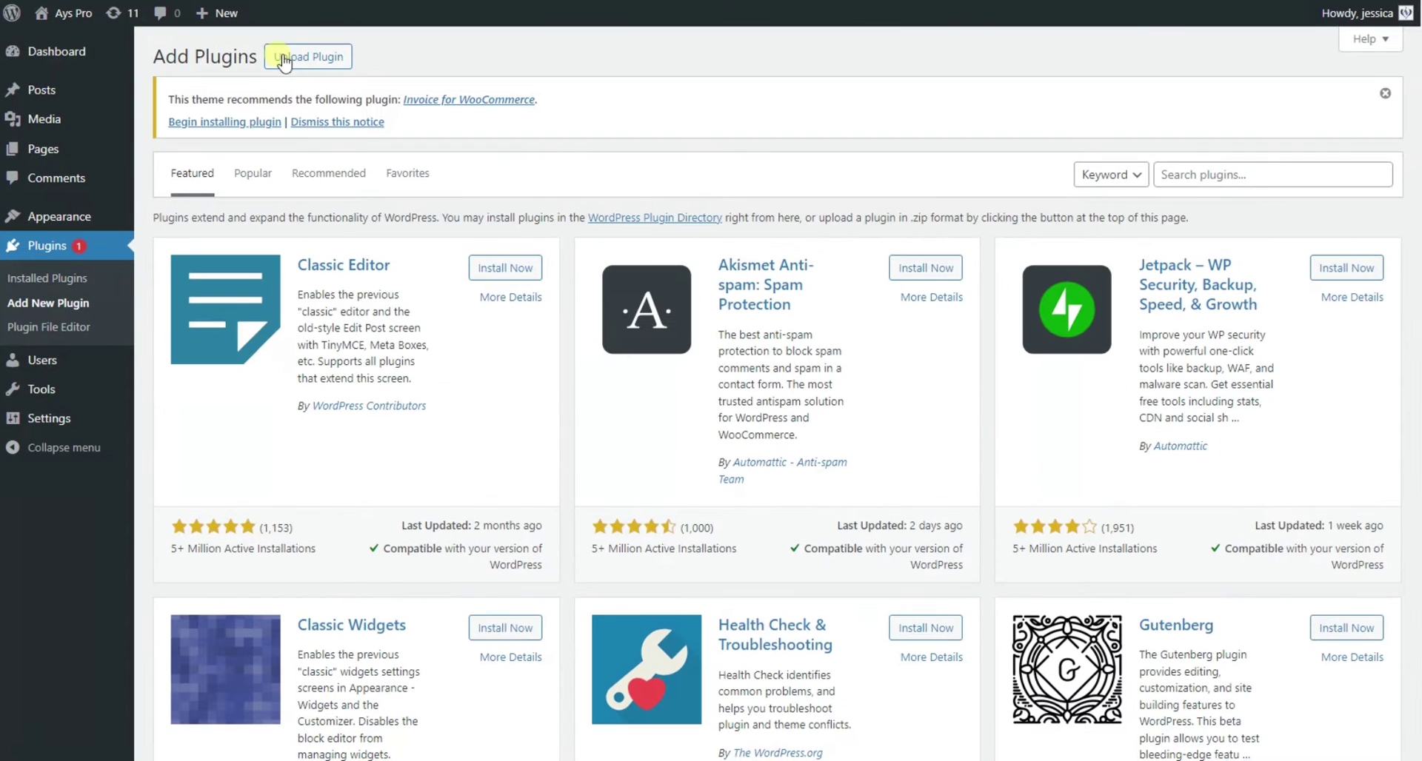
left_click(1174, 175)
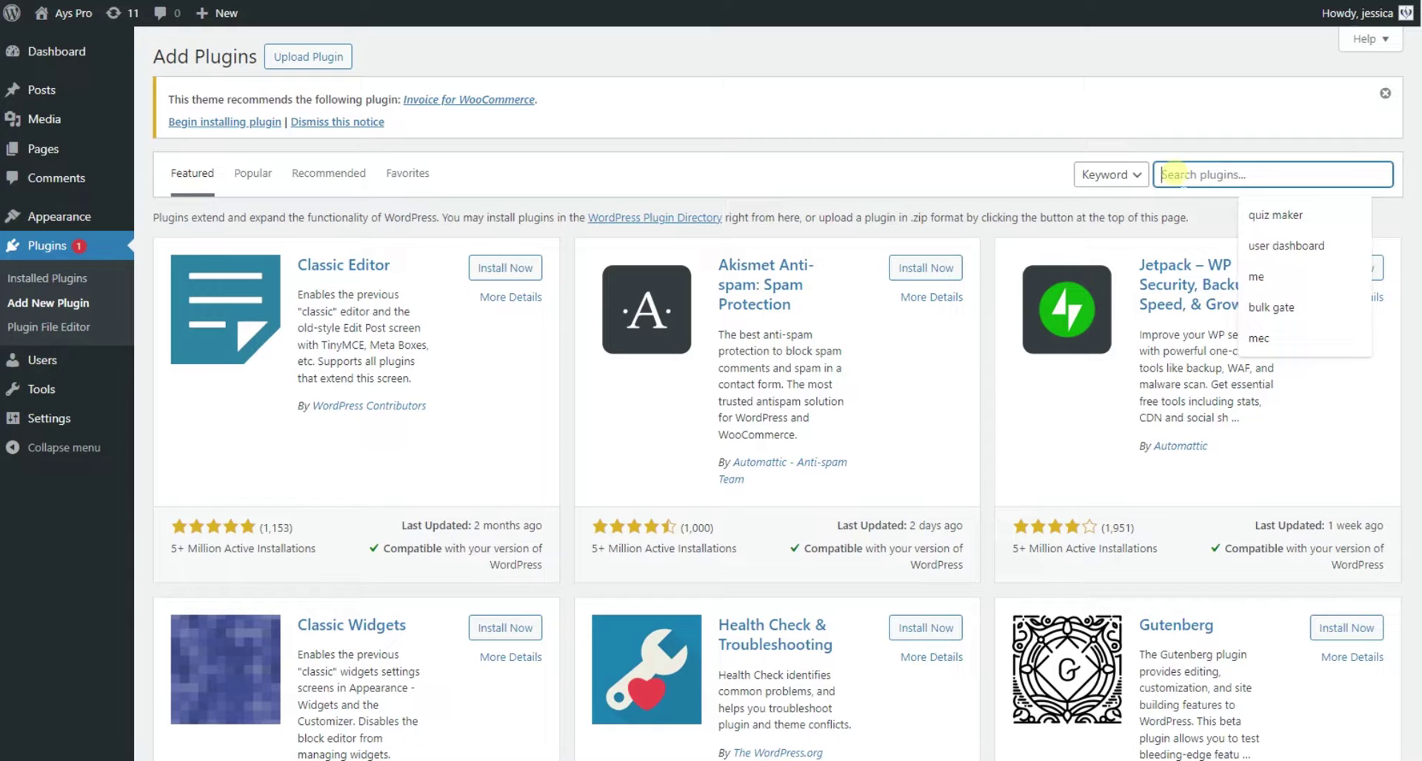
type("quiz maker")
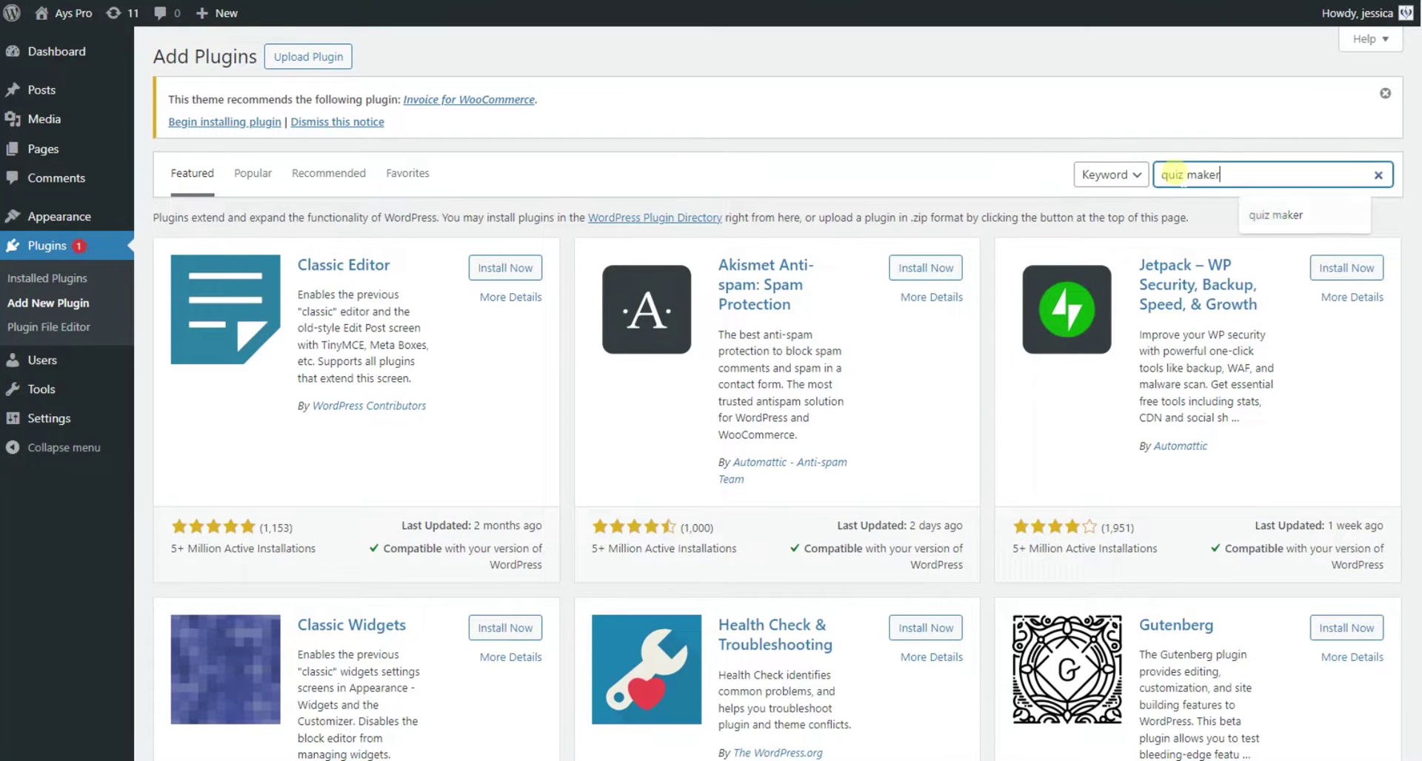
key("Return")
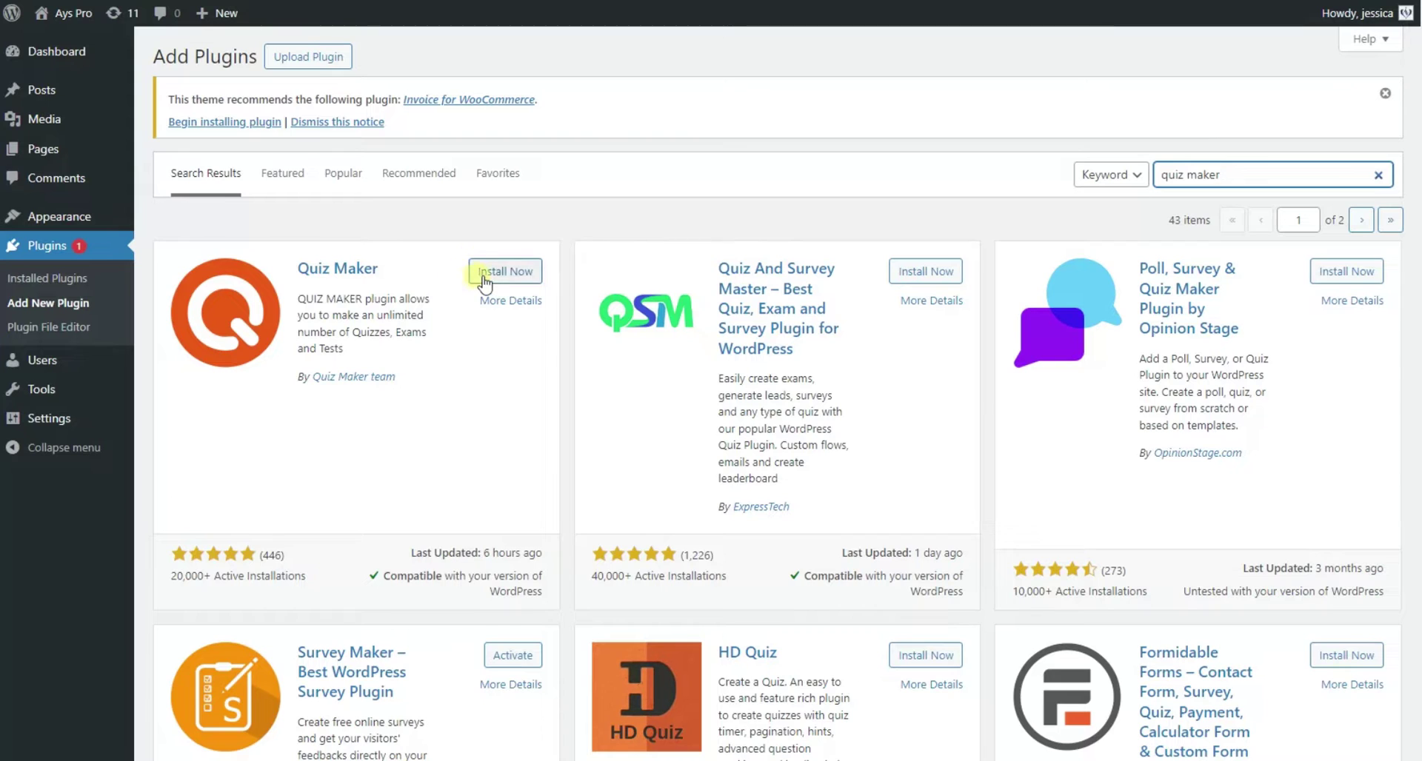
left_click(484, 275)
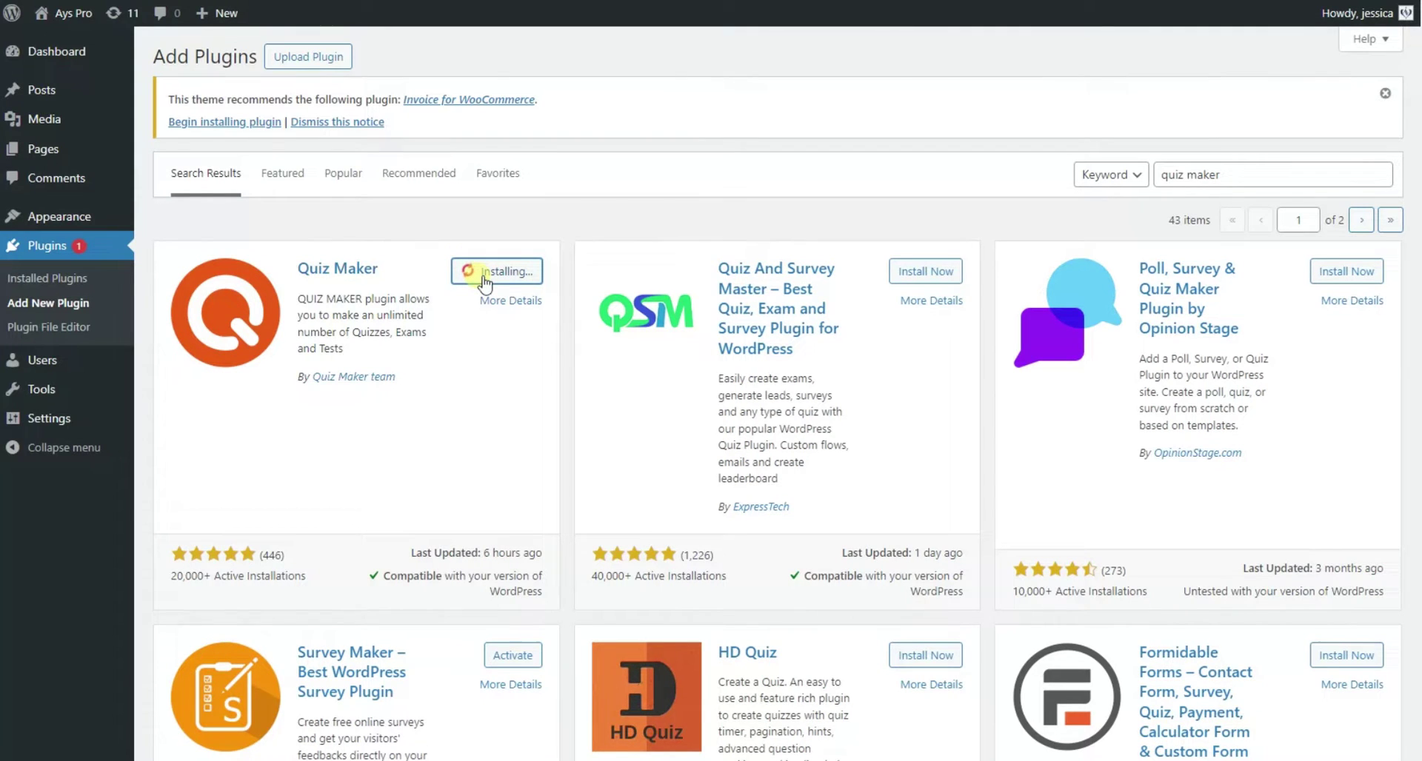
left_click(517, 277)
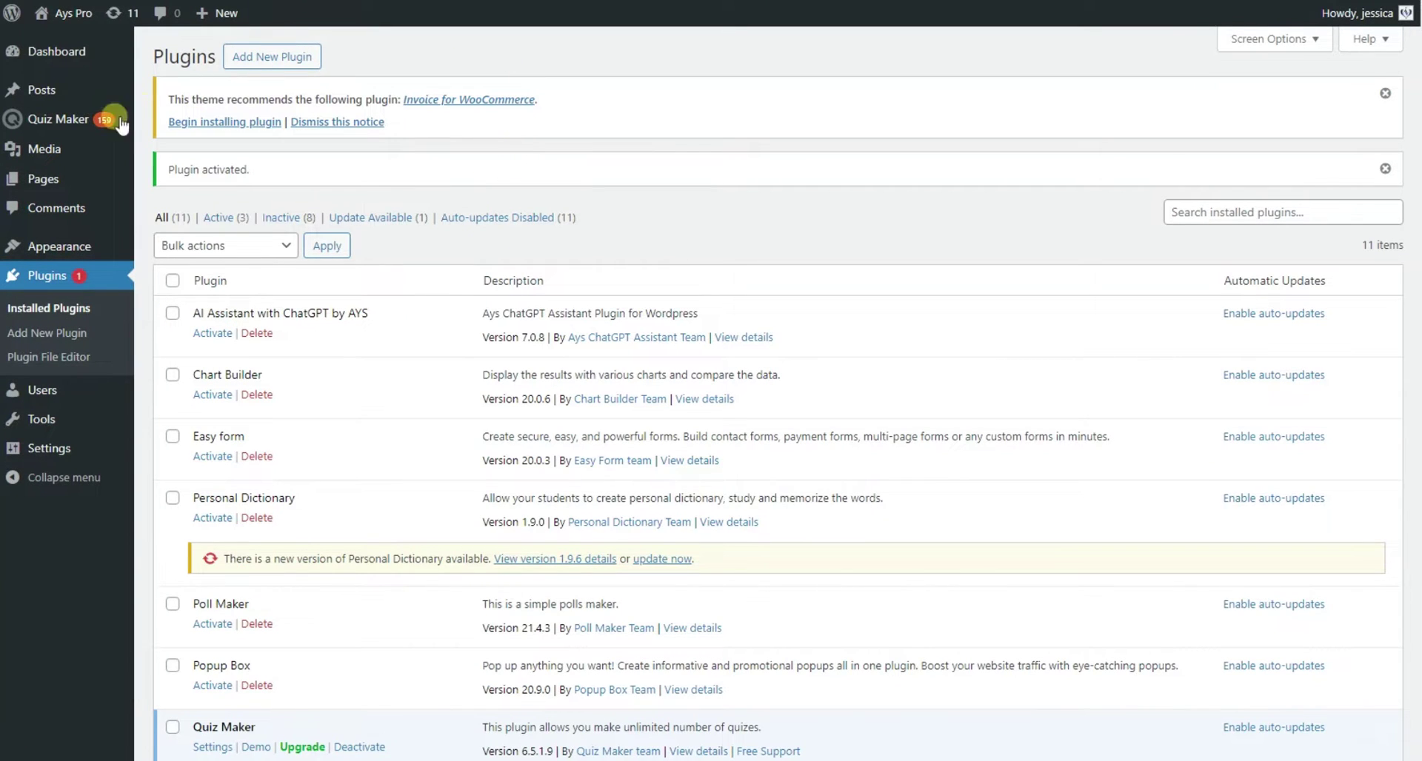
Create a new quiz titled 'ENGLISH LEVEL TEST WITH CERTIFICATE' and start its description.
left_click(96, 119)
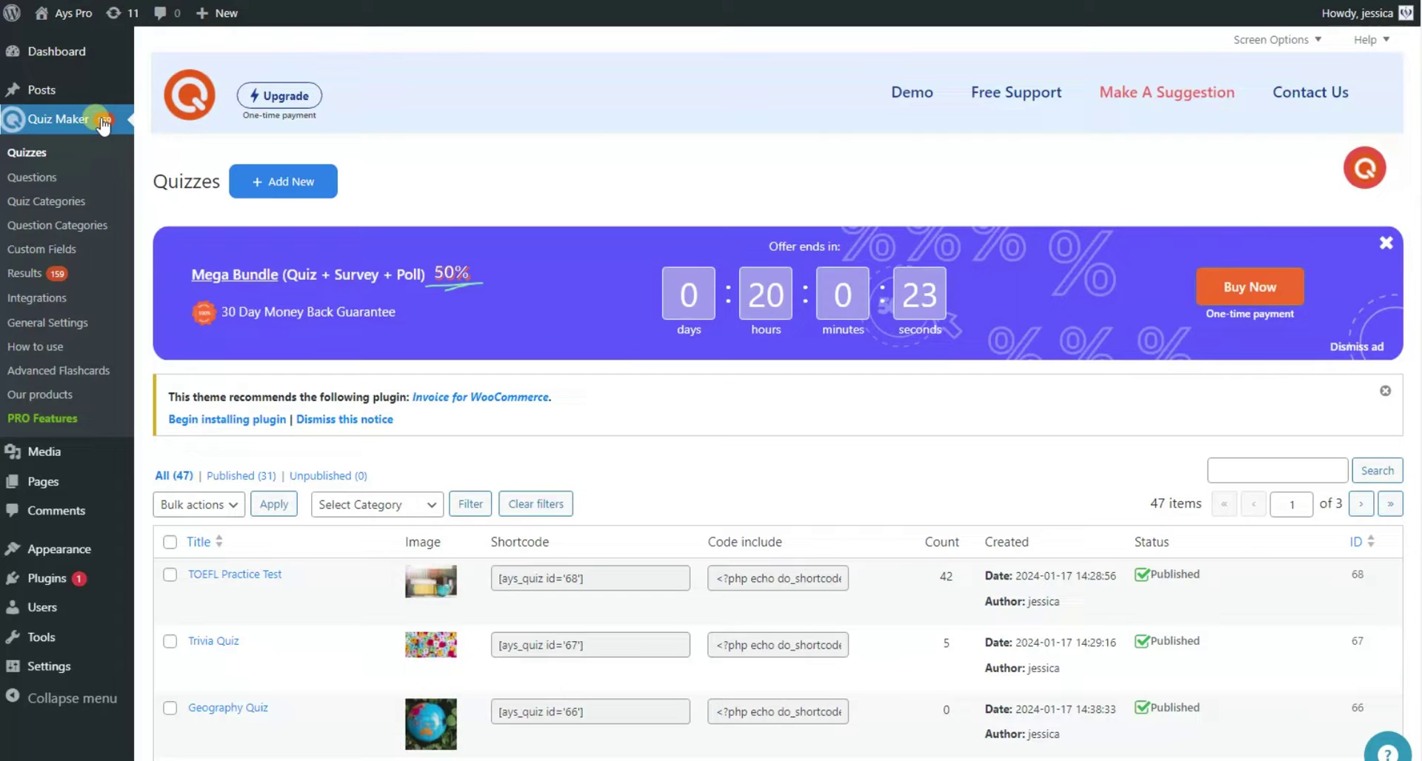
left_click(296, 179)
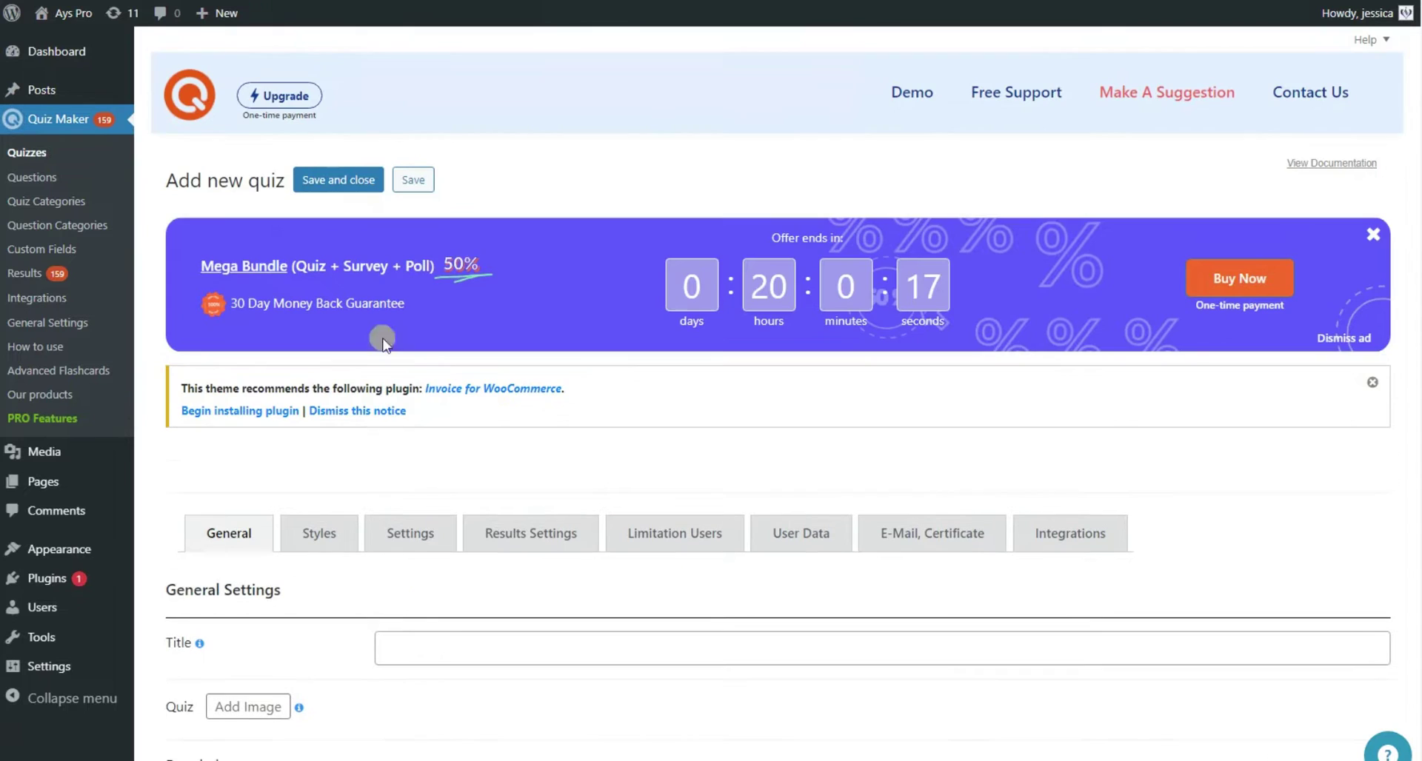
left_click(453, 644)
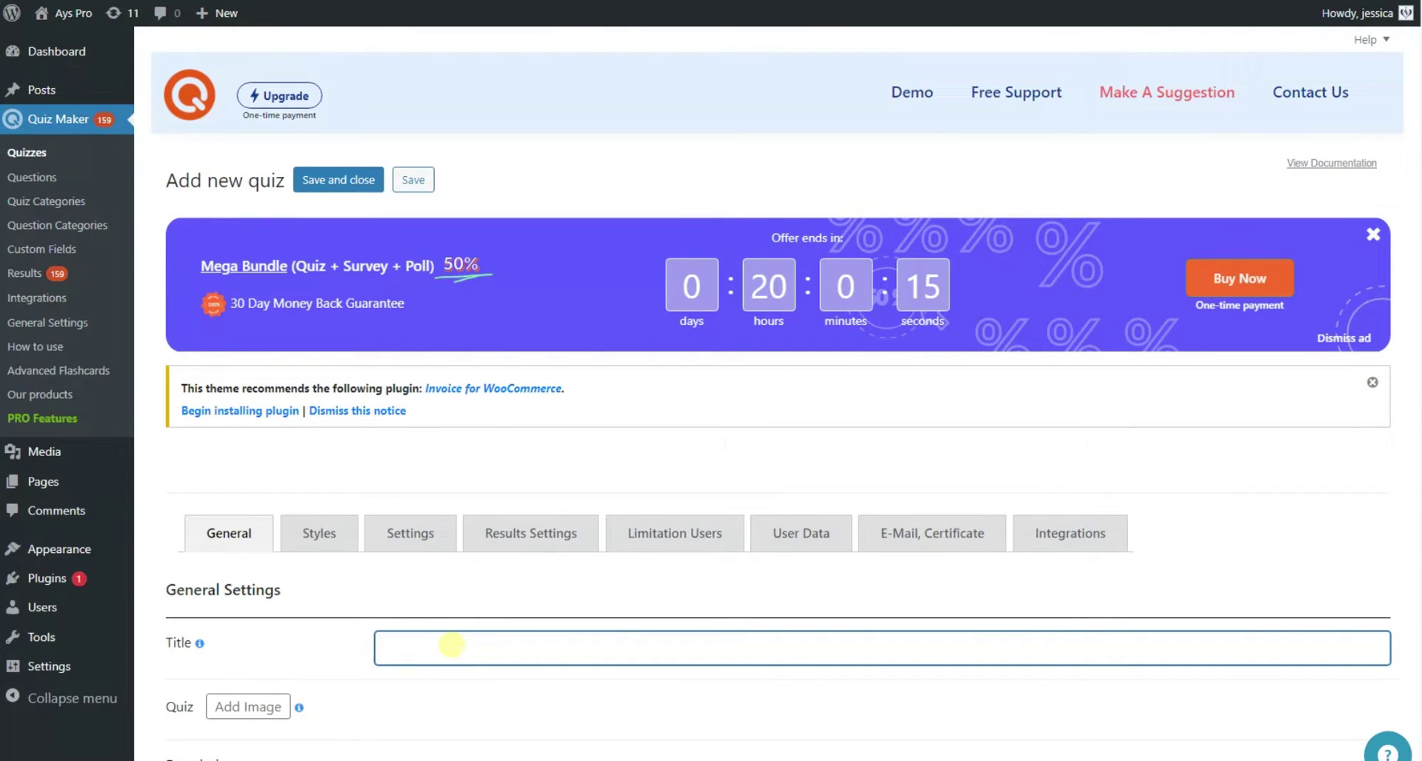
type("ENGLISH LEVEL TEST WITH CERTIFICATE")
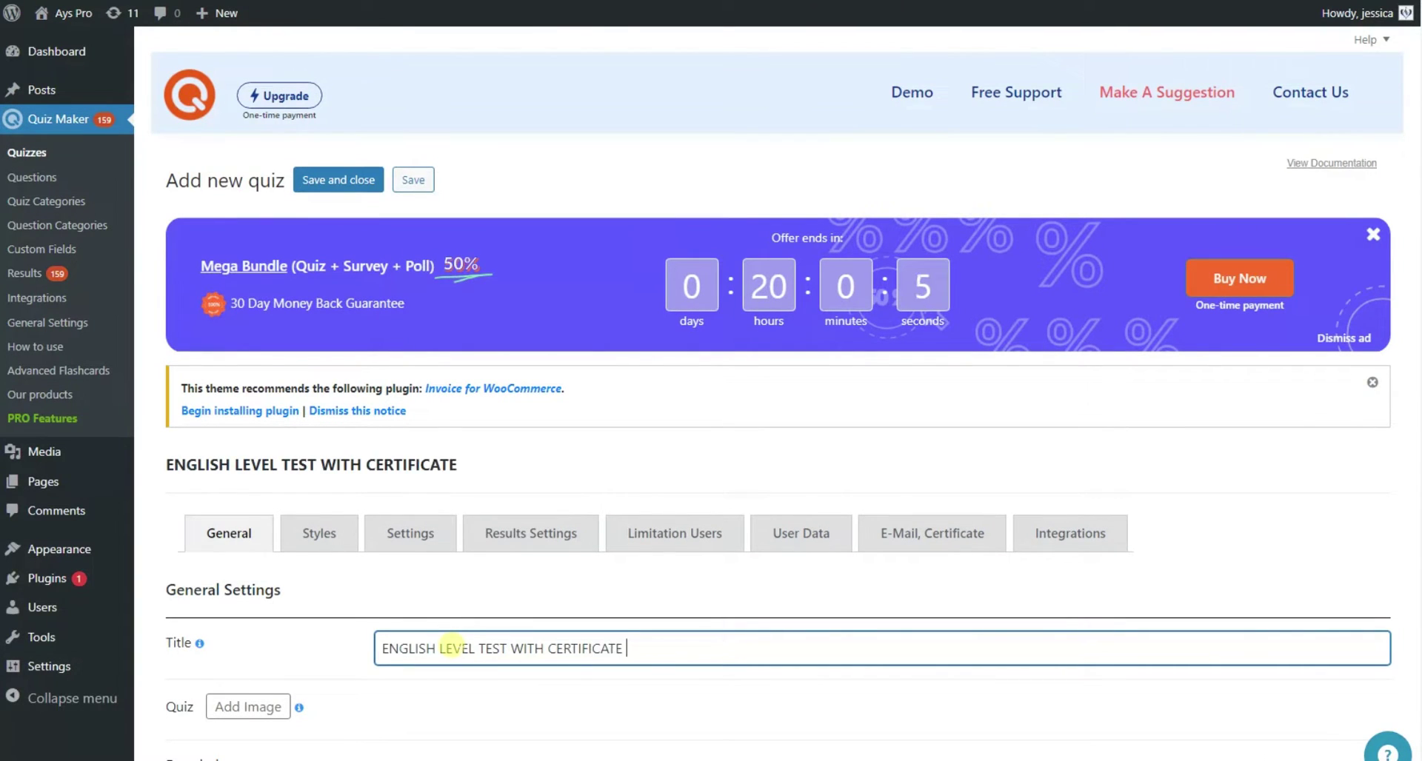
scroll(453, 645, "down", 5)
left_click(304, 479)
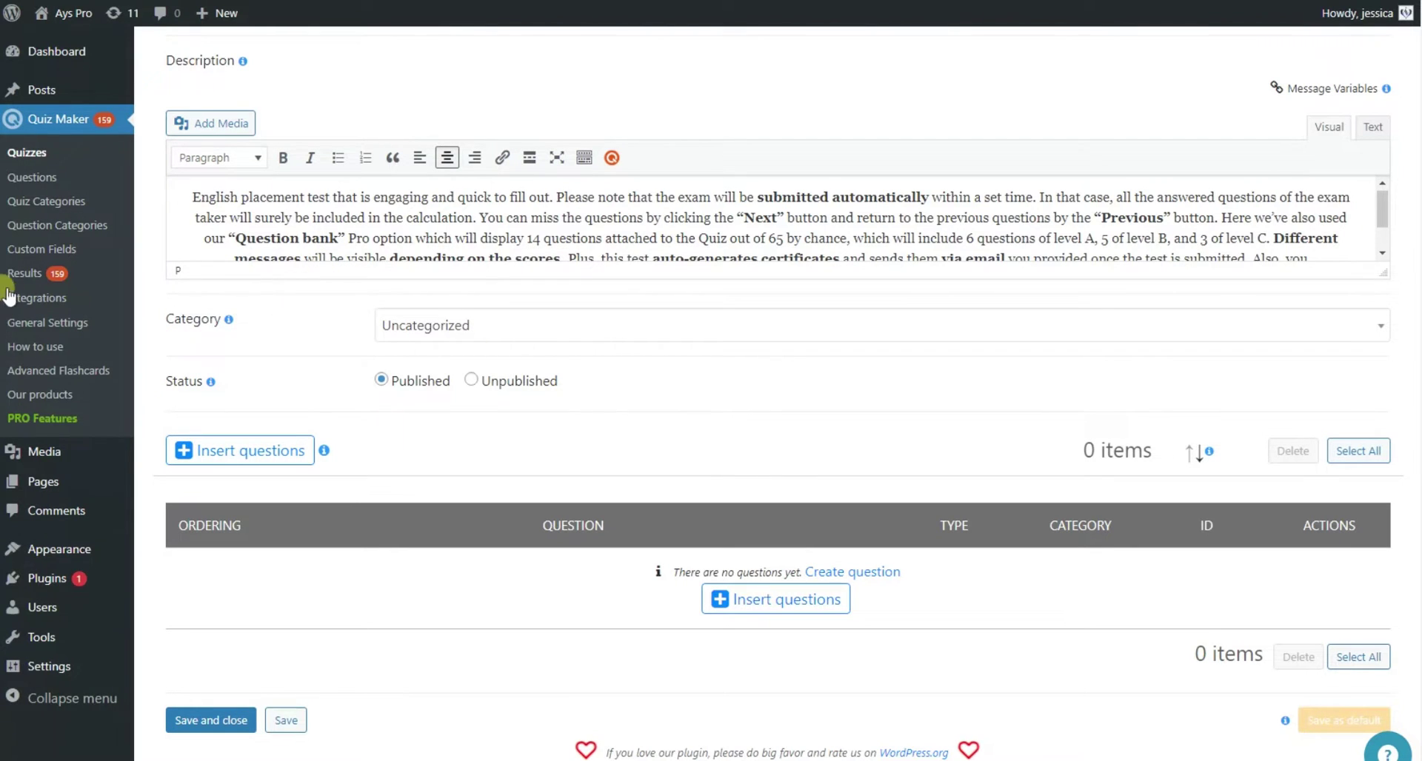
Start a new question with four answer rows, keeping the Radio question type.
right_click(28, 179)
left_click(75, 199)
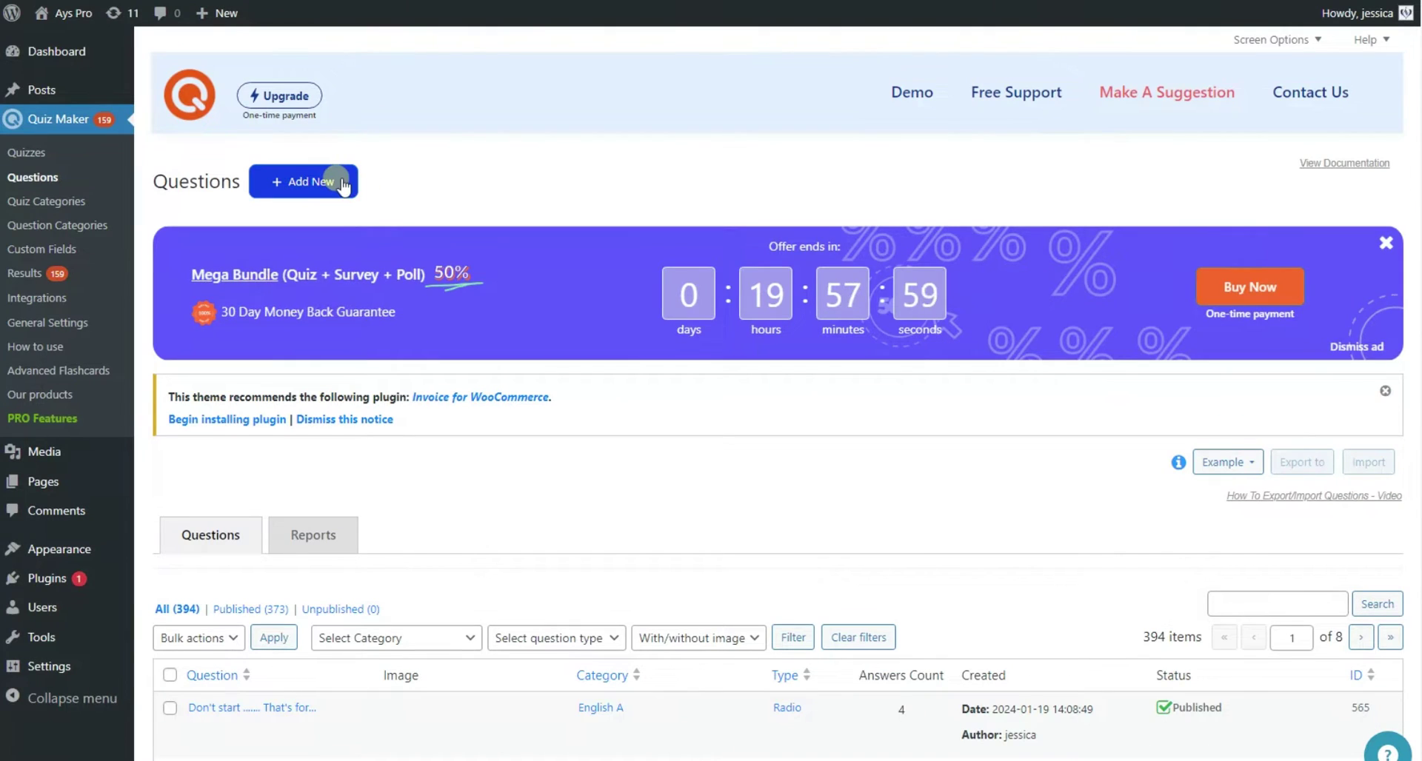
left_click(326, 183)
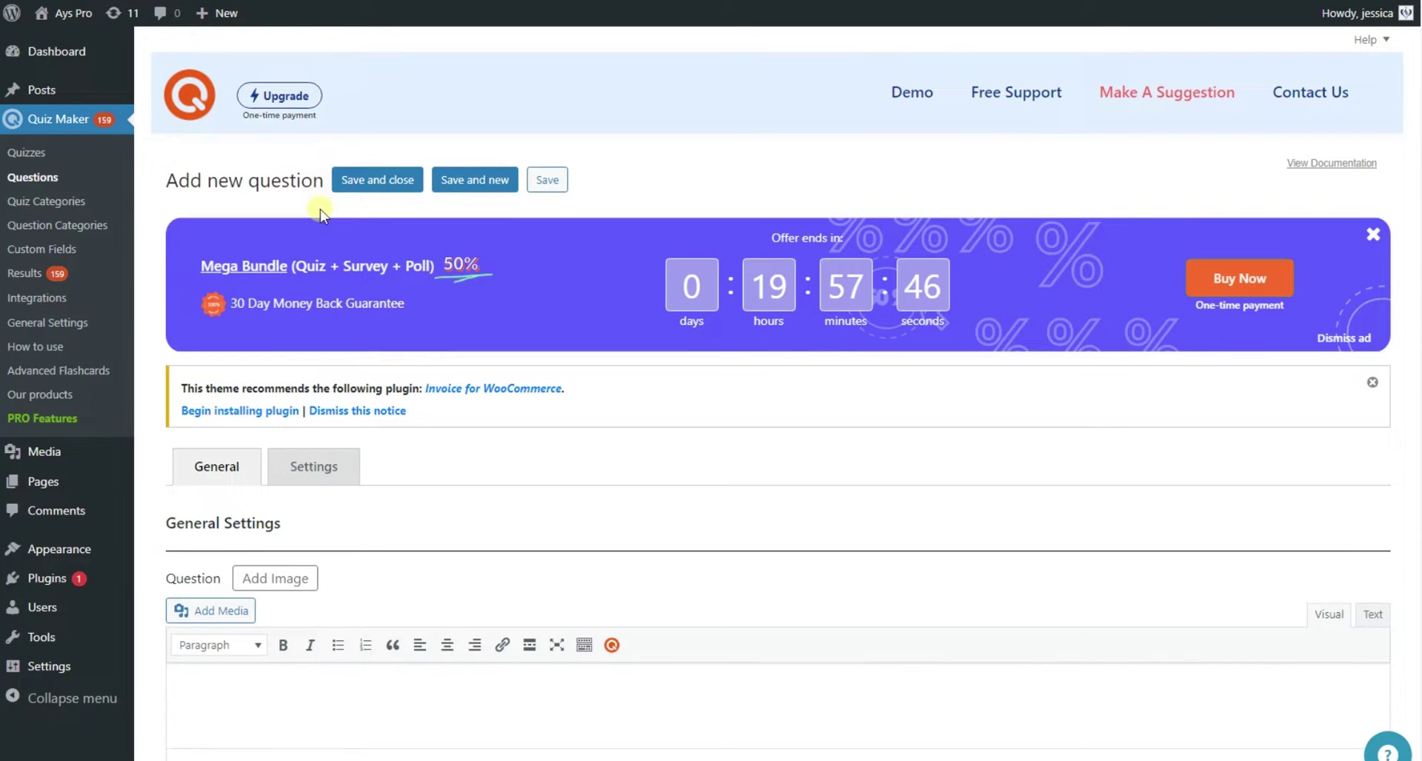
scroll(346, 489, "down", 5)
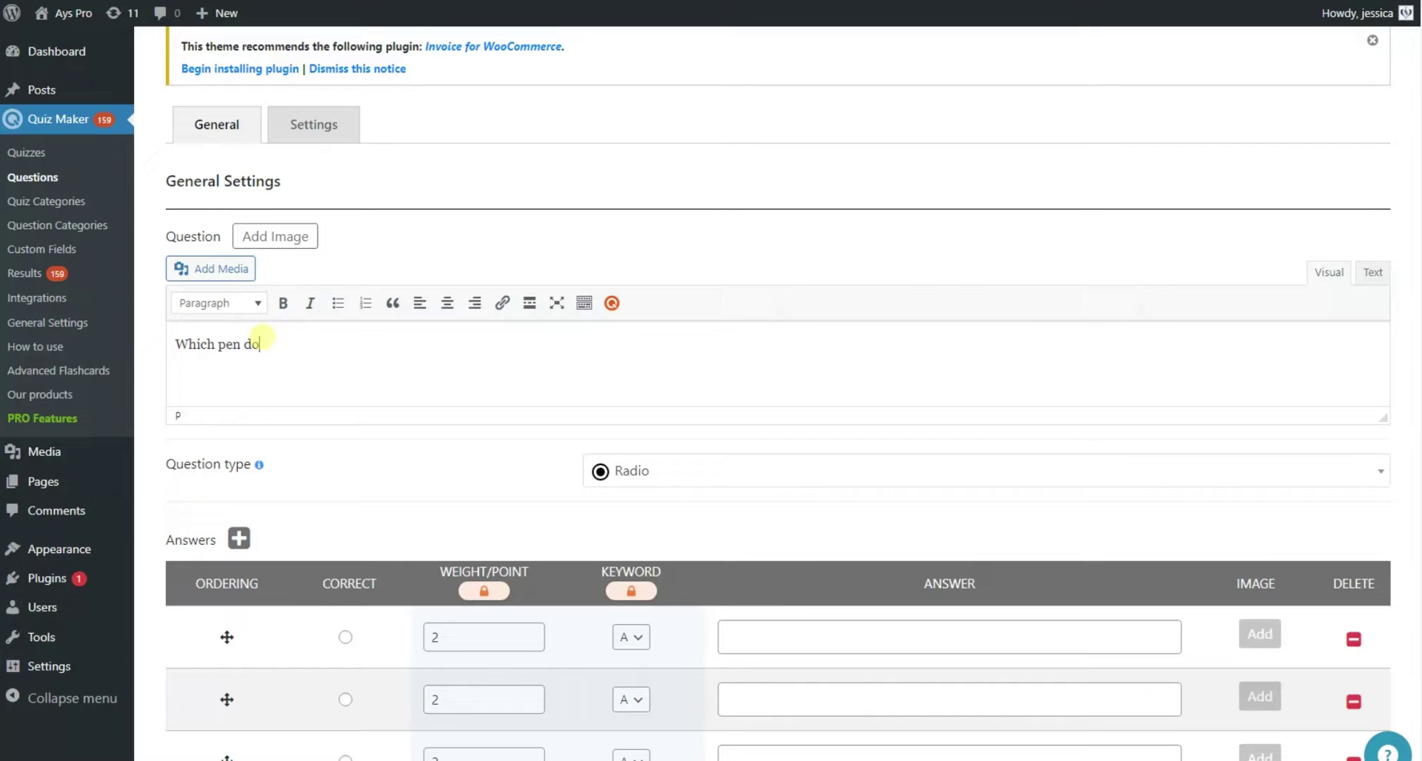
scroll(206, 571, "down", 3)
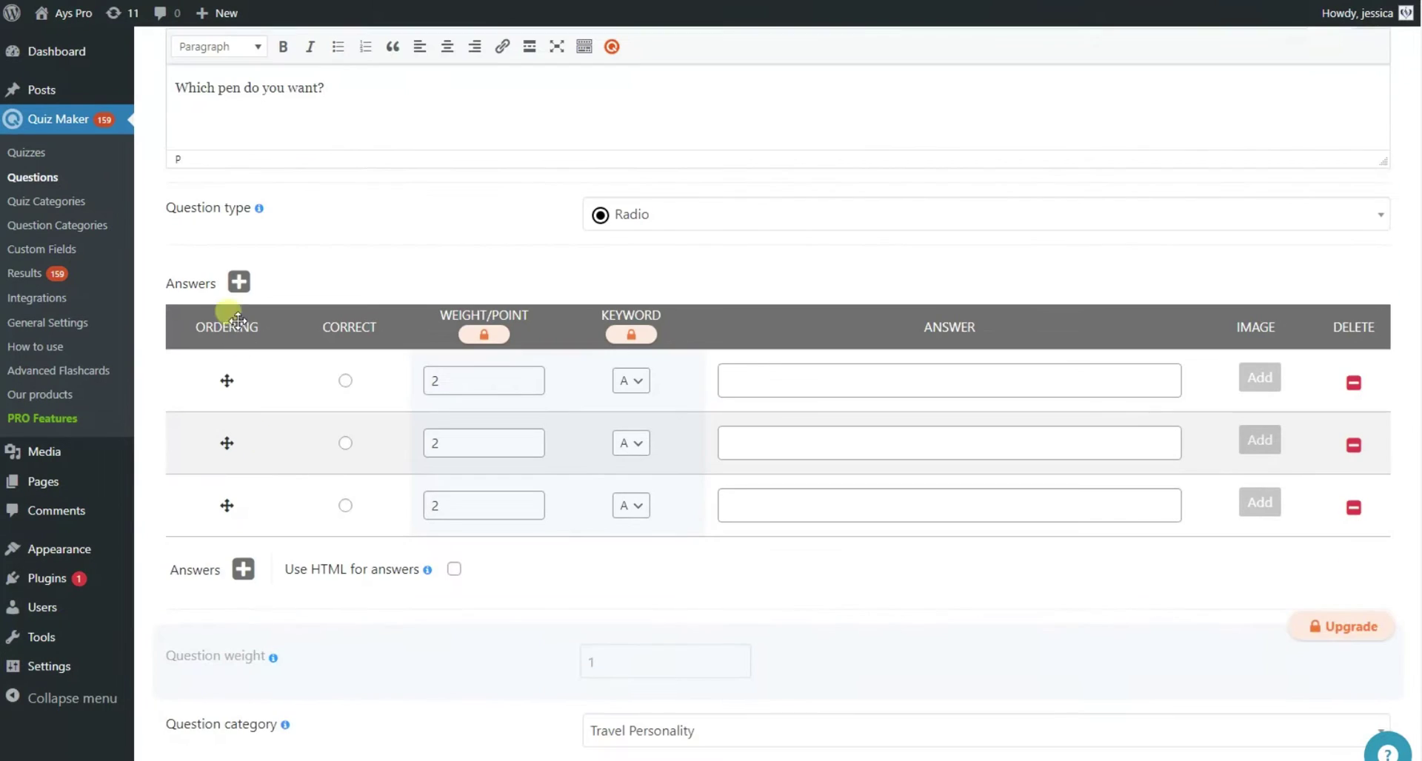
left_click(238, 282)
left_click(810, 210)
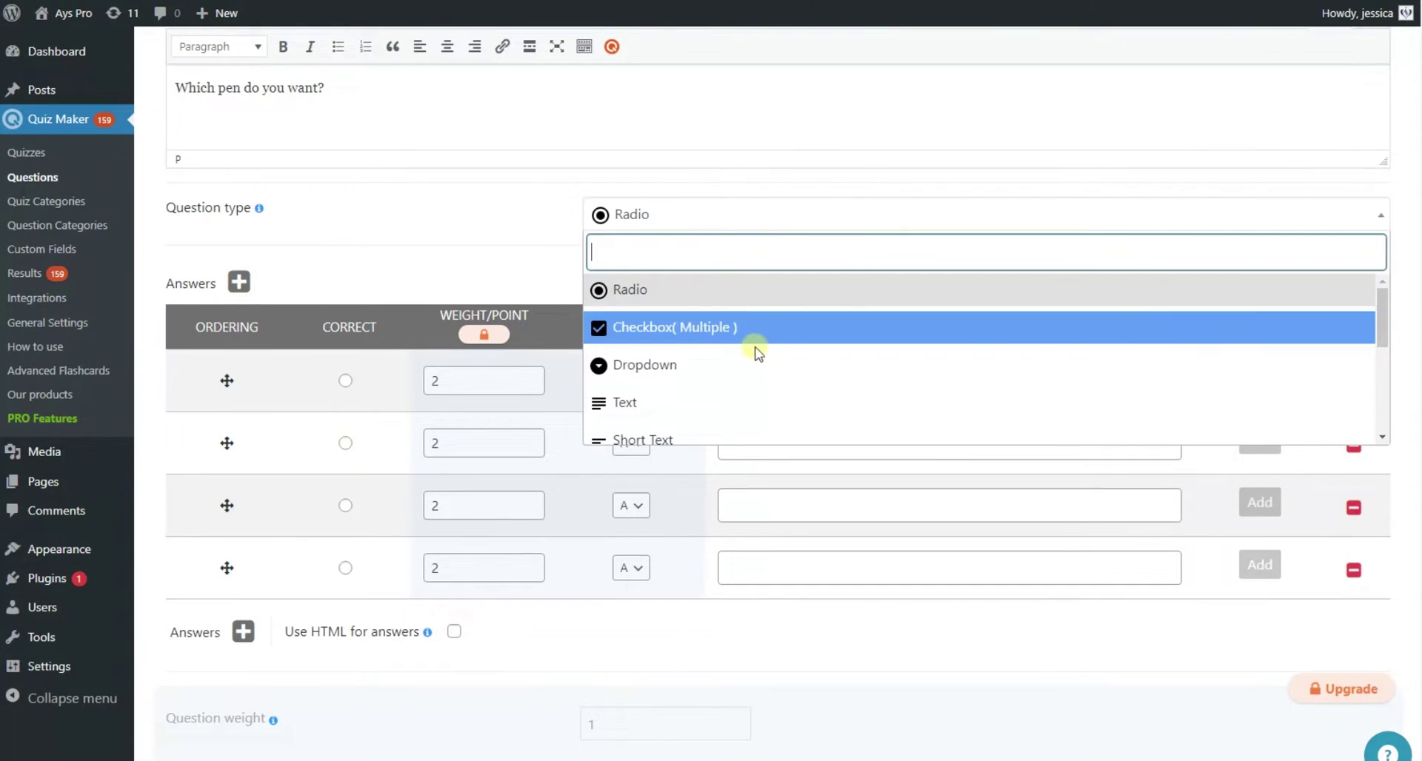
scroll(745, 363, "down", 3)
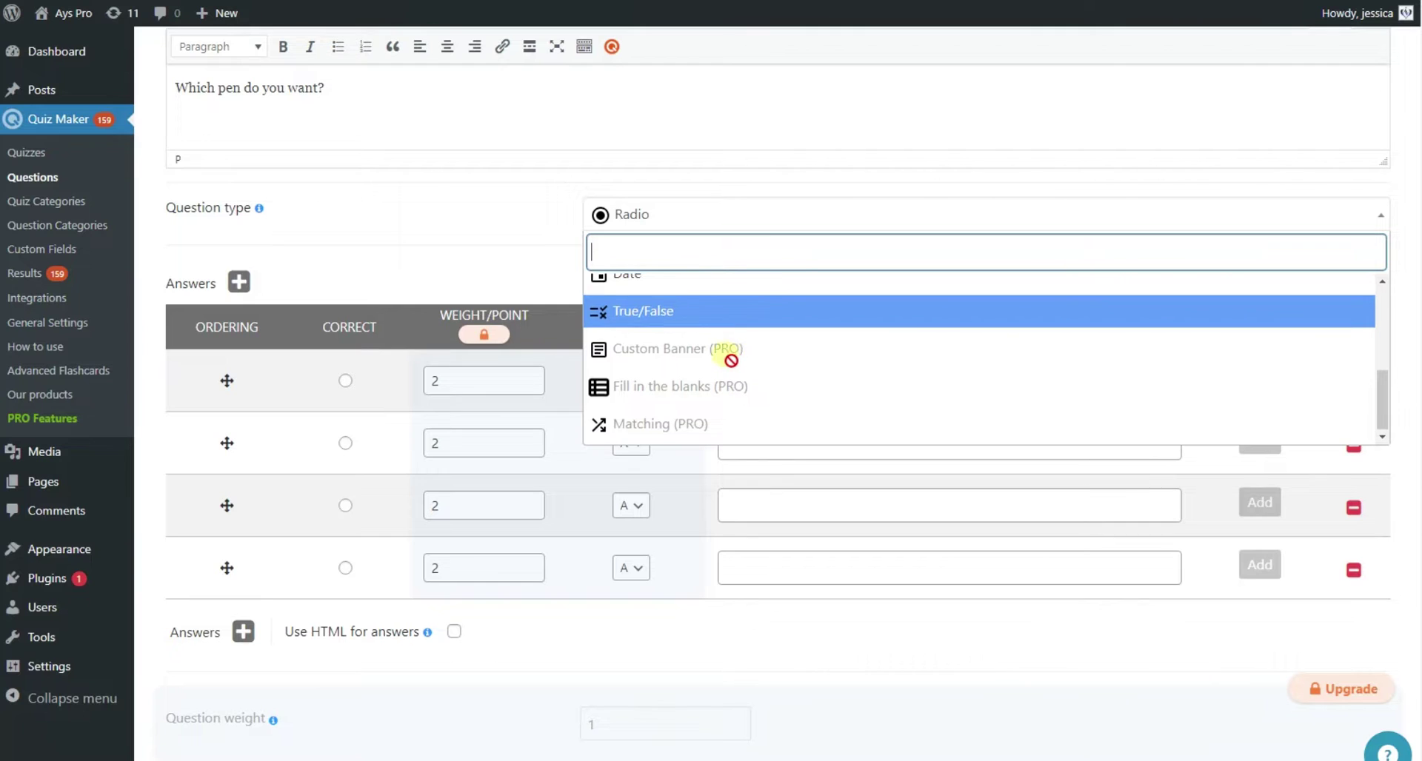
scroll(729, 362, "up", 5)
left_click(677, 293)
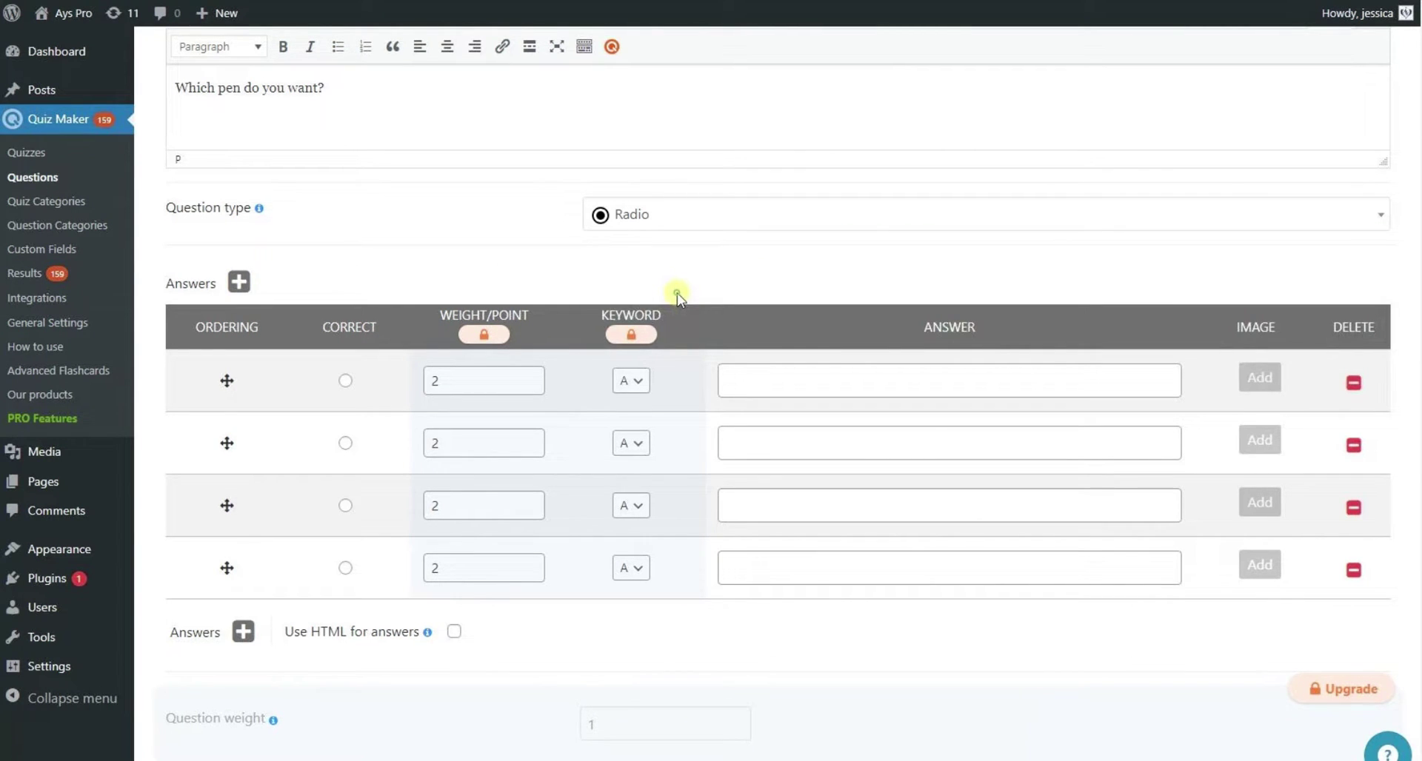
Enter answers 'A one blue.', 'One blue.', 'A blue.', 'The blue one.' and mark 'The blue one.' correct.
left_click(740, 381)
type("A one blue")
left_click(736, 442)
type("One blue.")
left_click(800, 381)
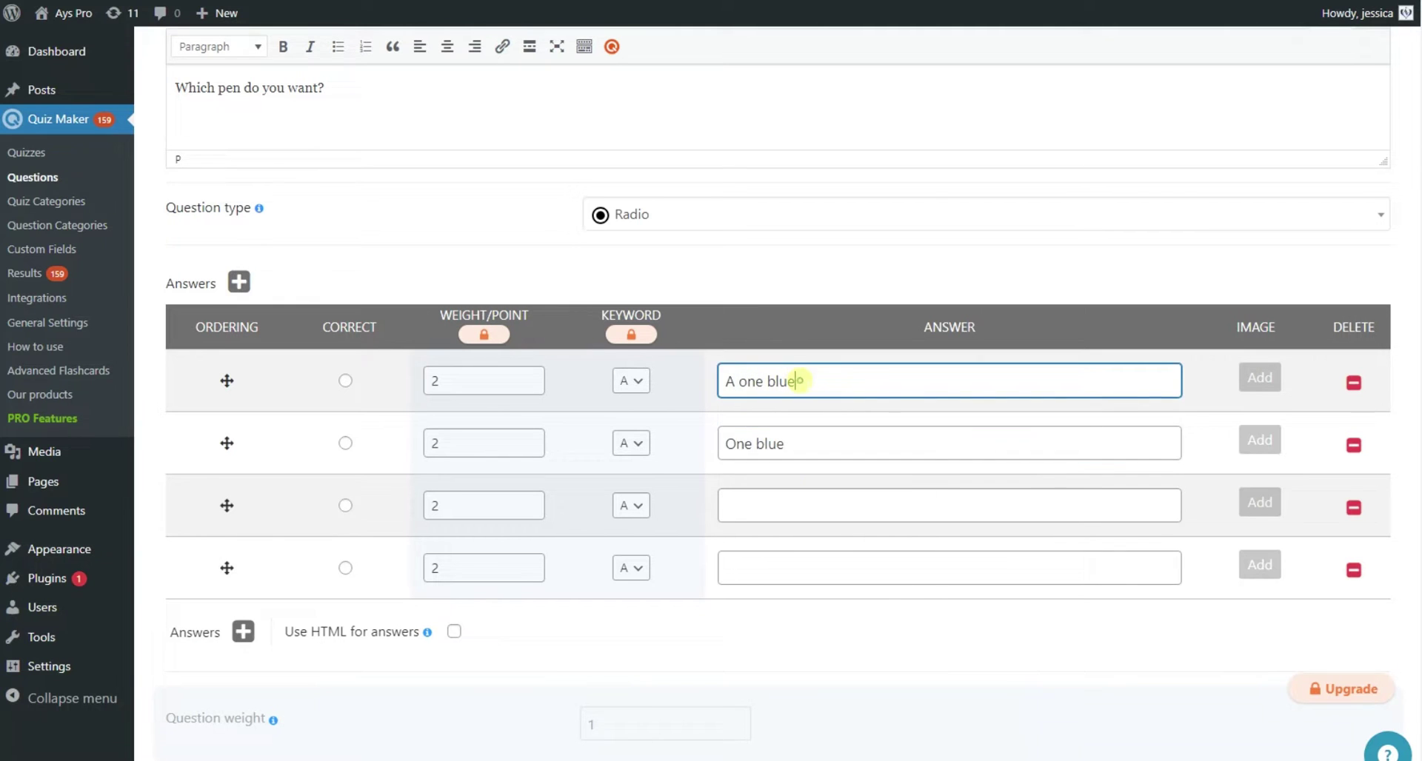
type(".")
left_click(744, 508)
type("A blue.")
left_click(744, 568)
type("The blue one.")
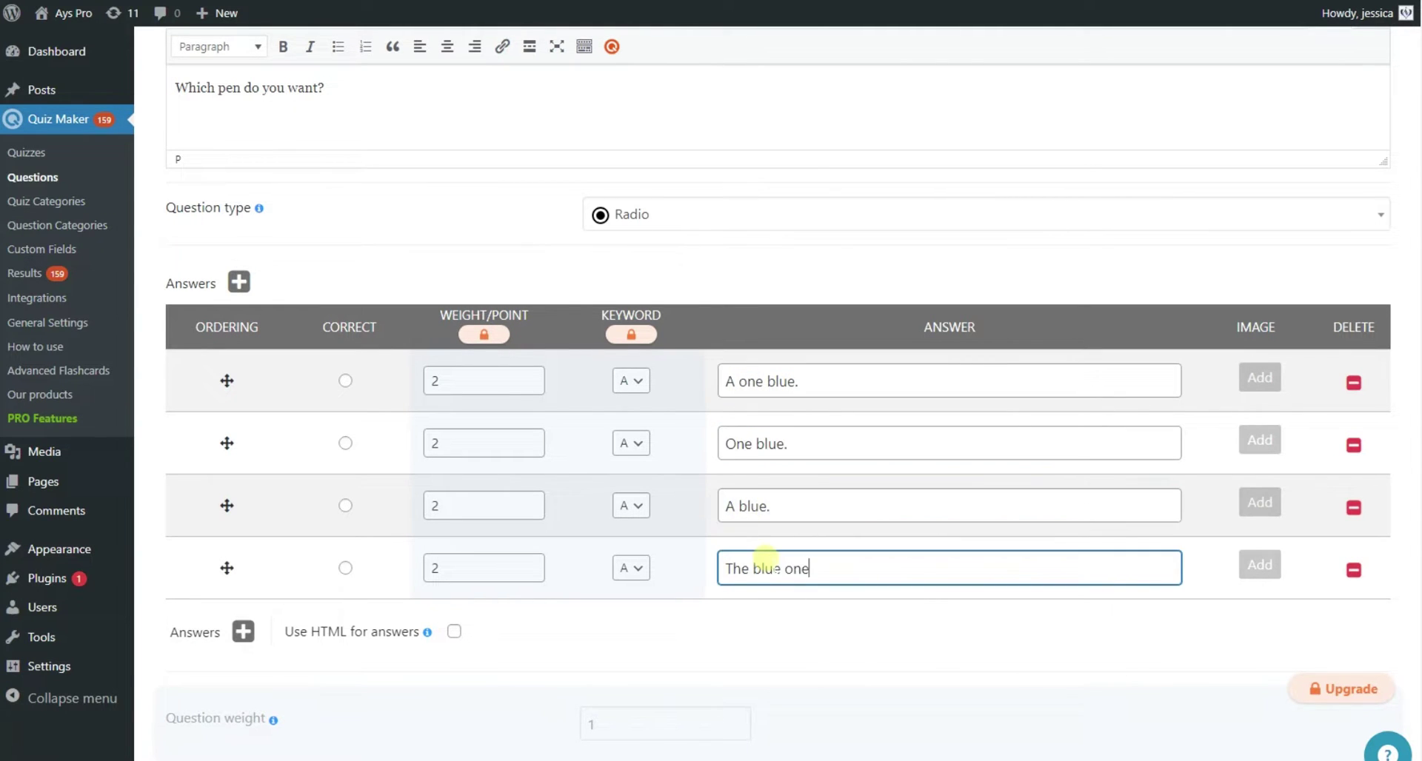
left_click(345, 568)
scroll(566, 585, "down", 7)
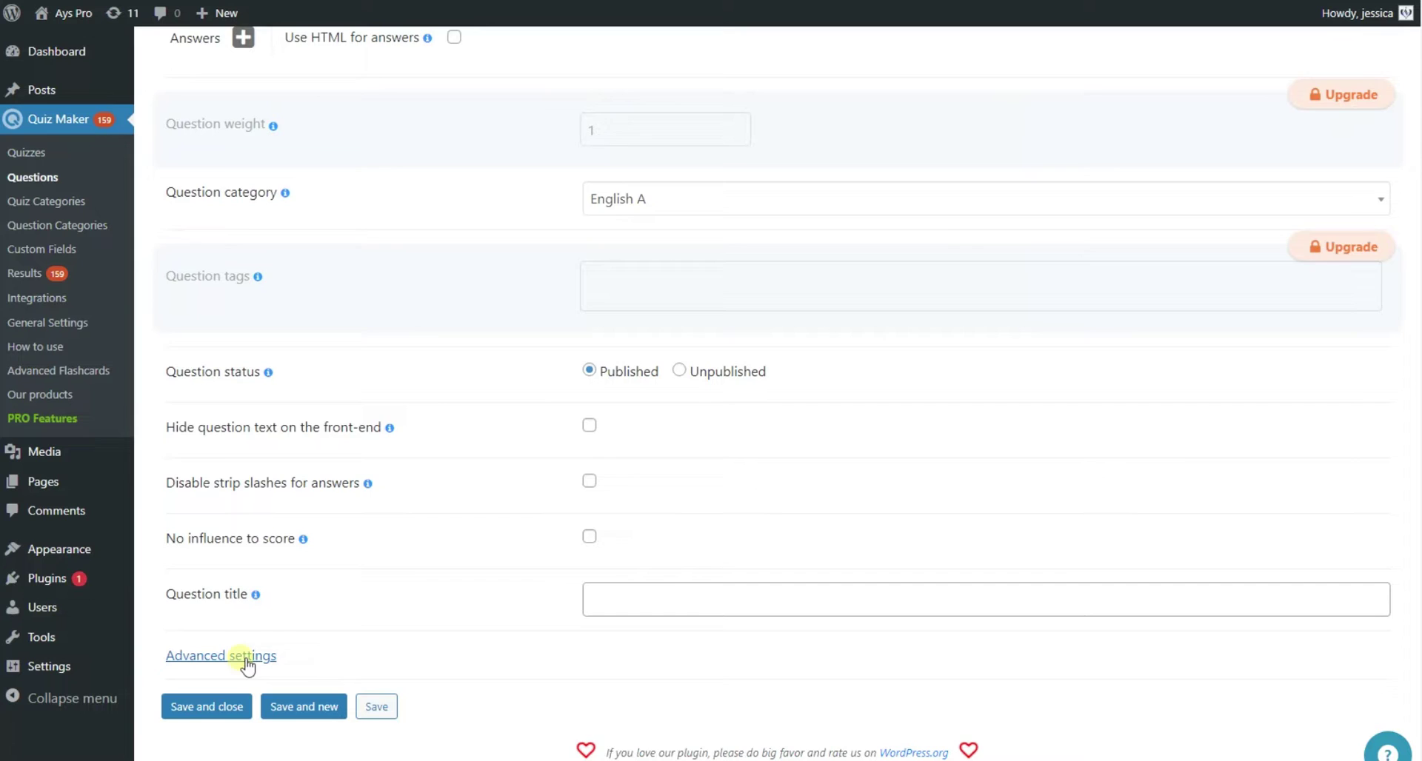
Save the pen question with Save and new, then close the next form with Save and close.
left_click(244, 653)
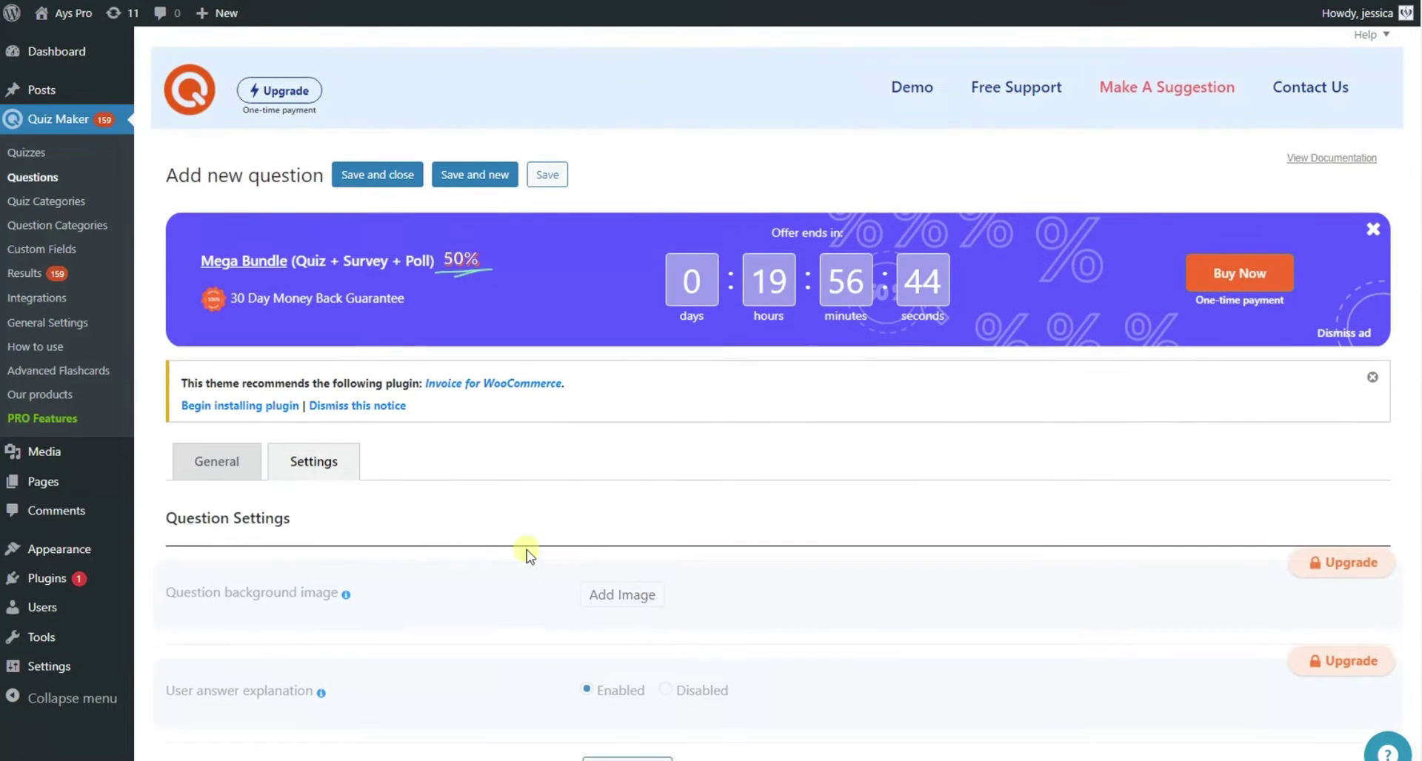
scroll(526, 555, "down", 4)
scroll(620, 530, "down", 8)
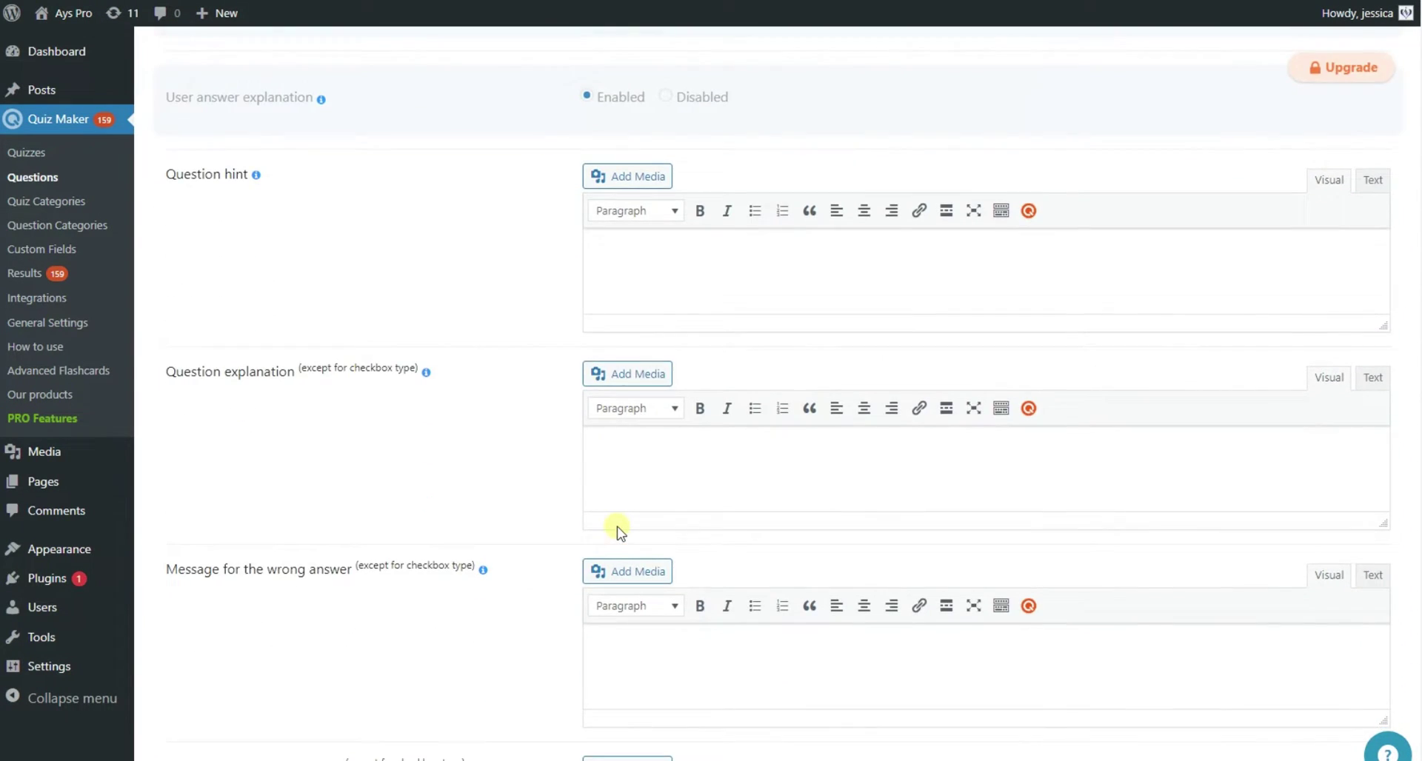
scroll(617, 525, "down", 2)
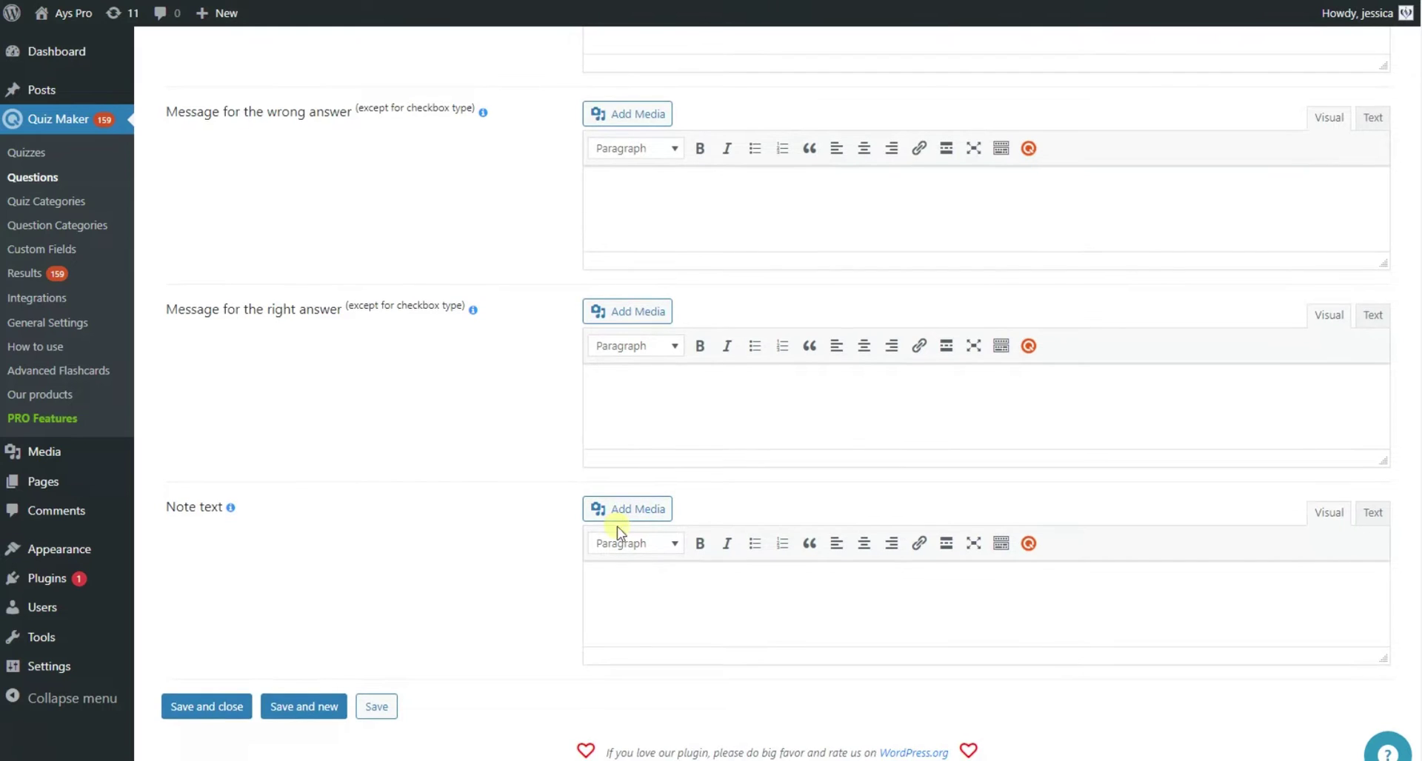
left_click(300, 707)
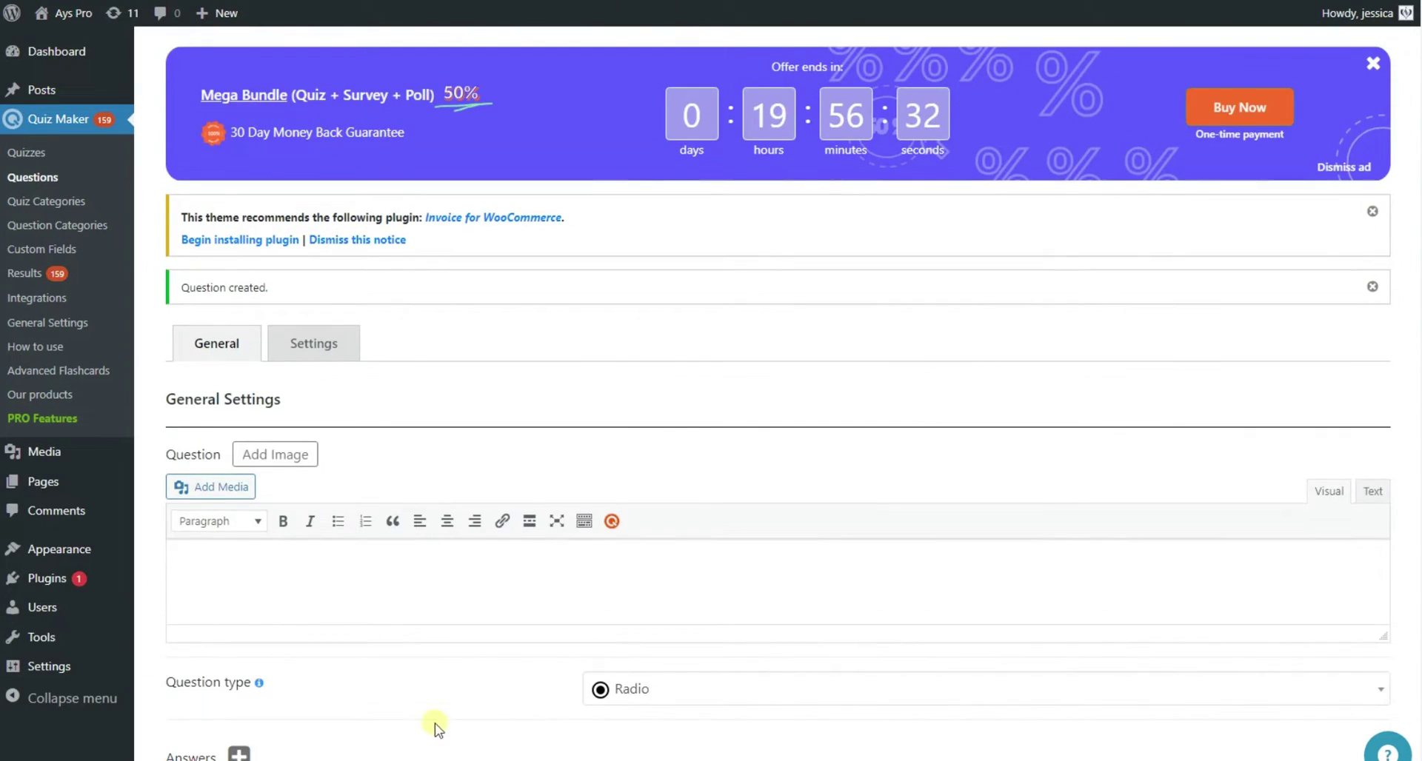
scroll(435, 729, "down", 10)
left_click(205, 711)
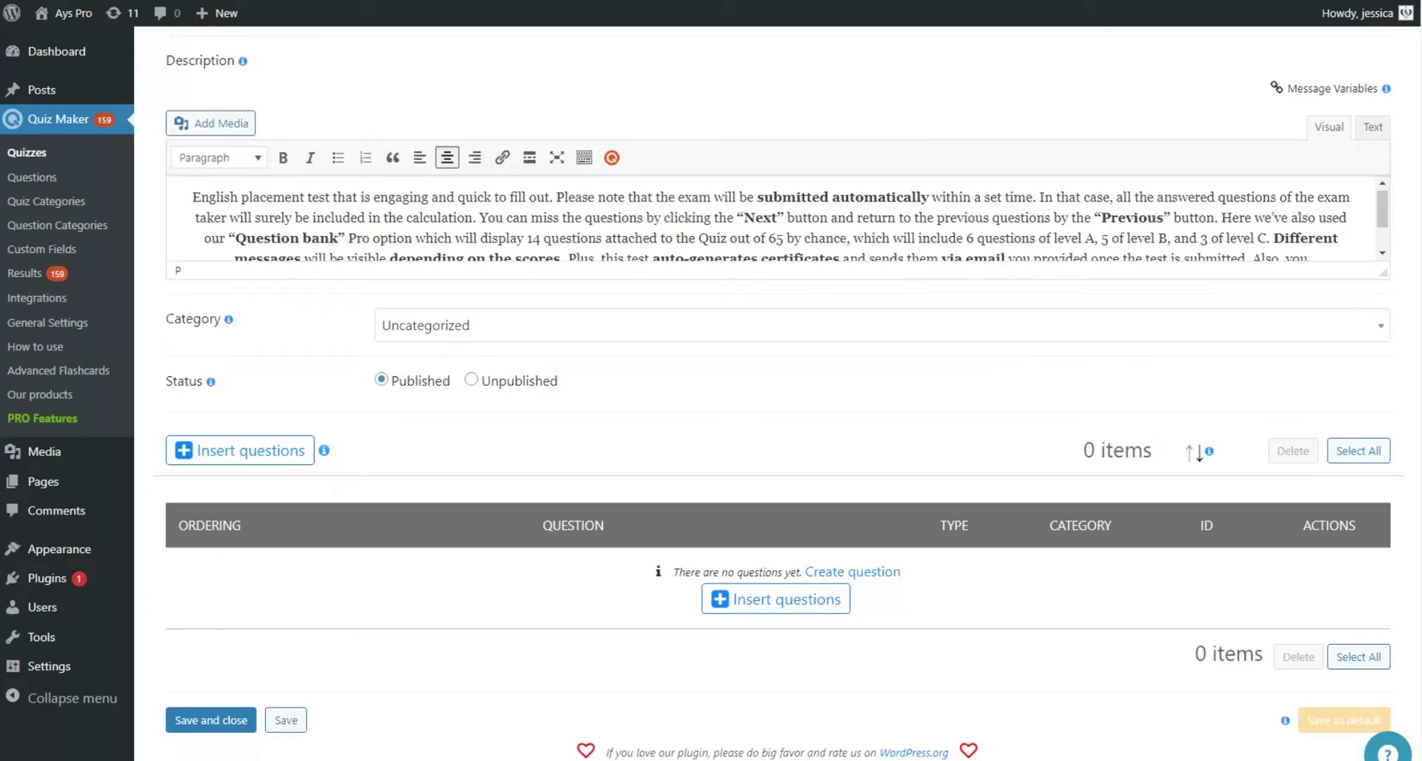
Insert questions 565, 564 and 563 into the quiz from the Select questions list.
left_click(247, 452)
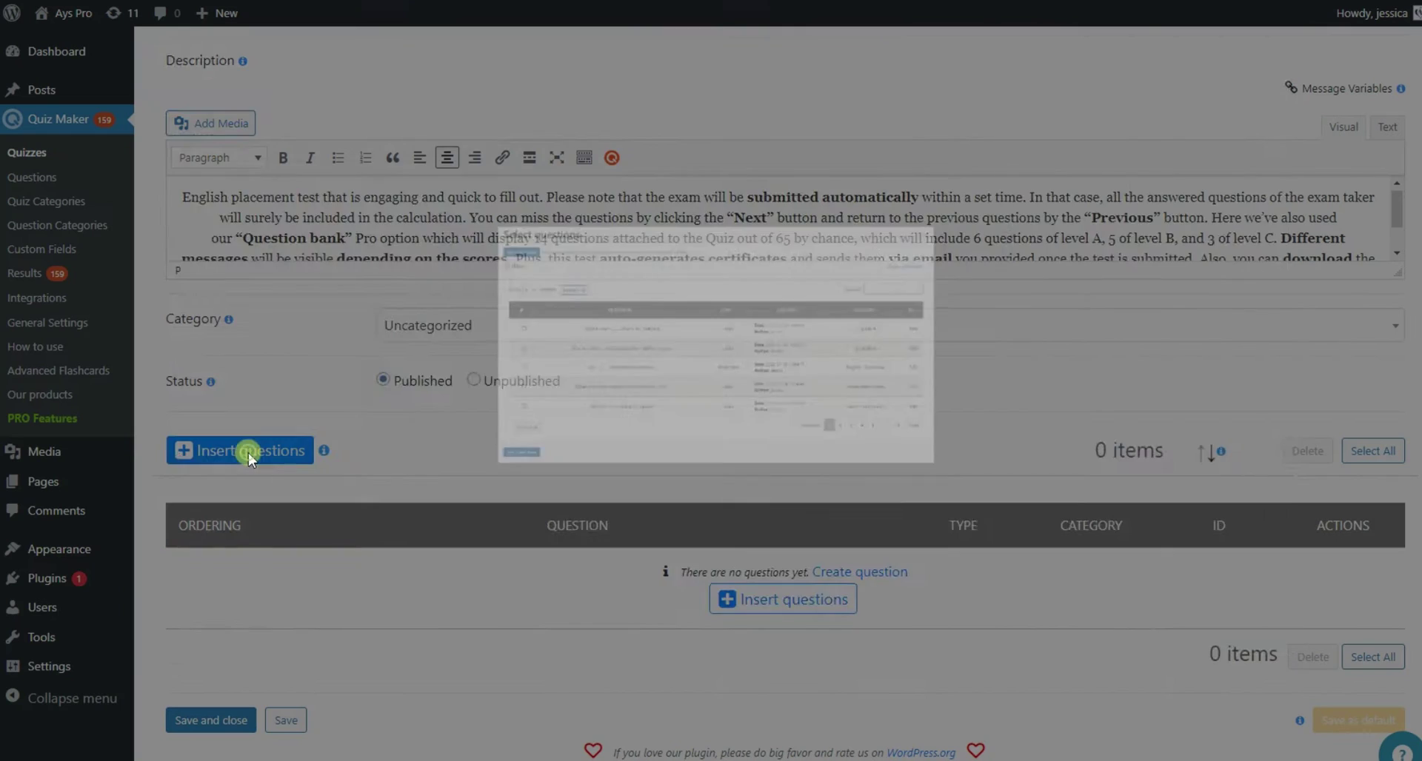
left_click(209, 300)
left_click(210, 352)
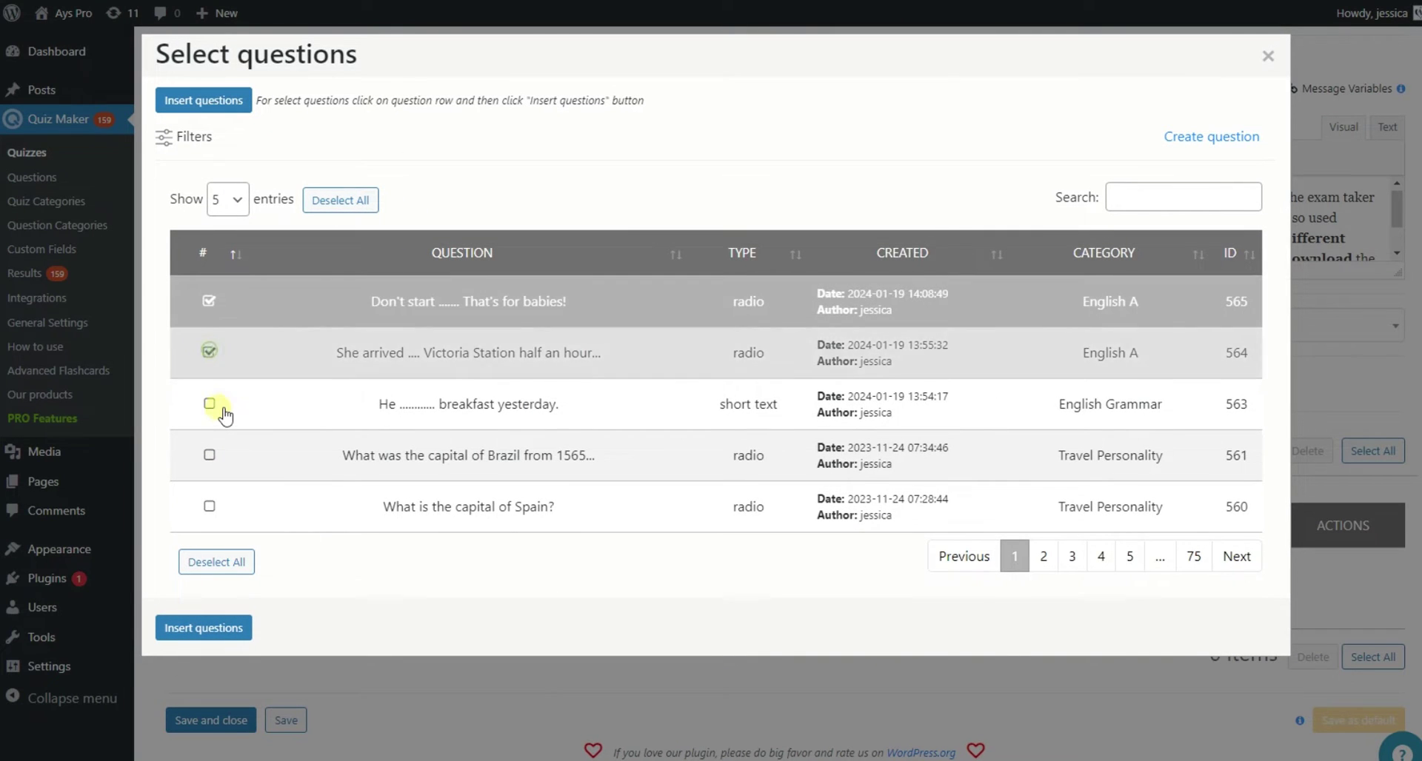
left_click(211, 403)
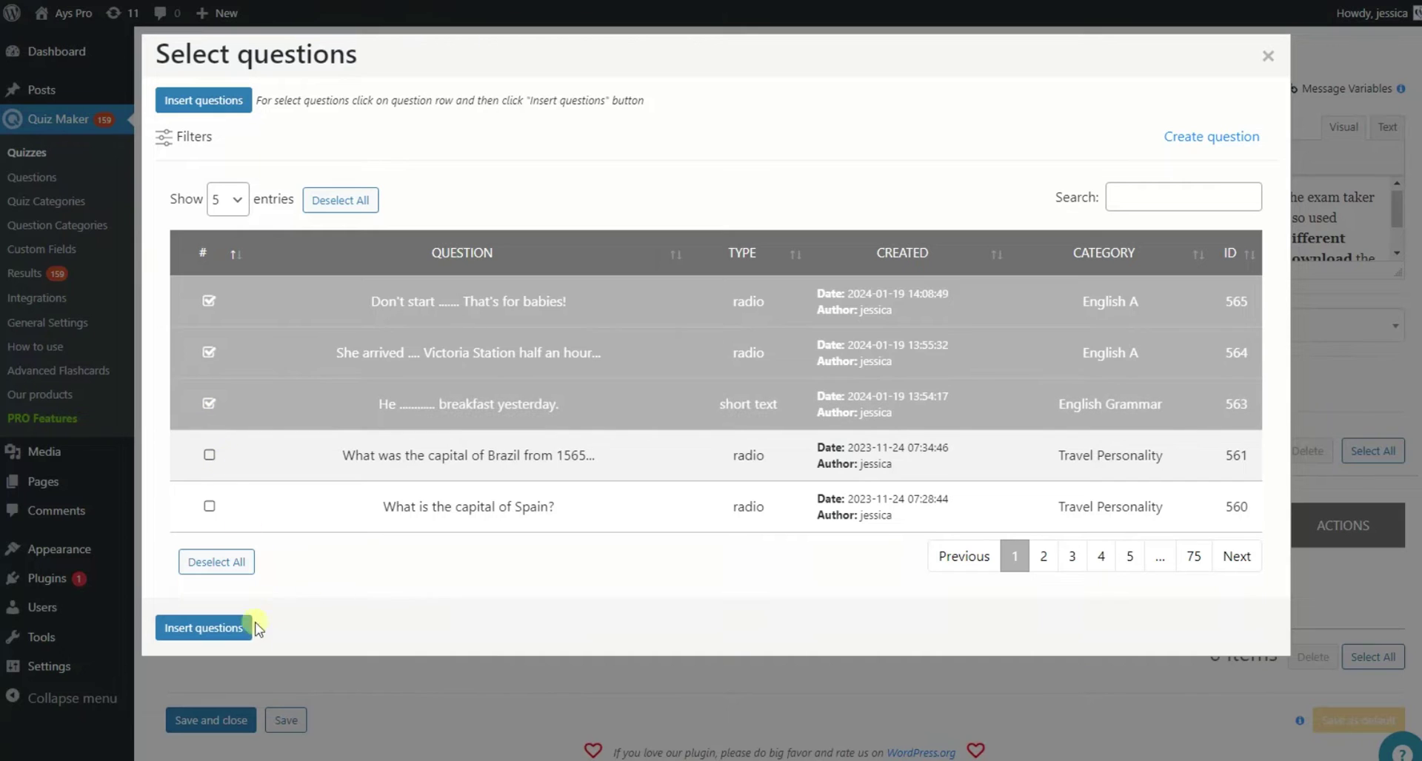
left_click(232, 627)
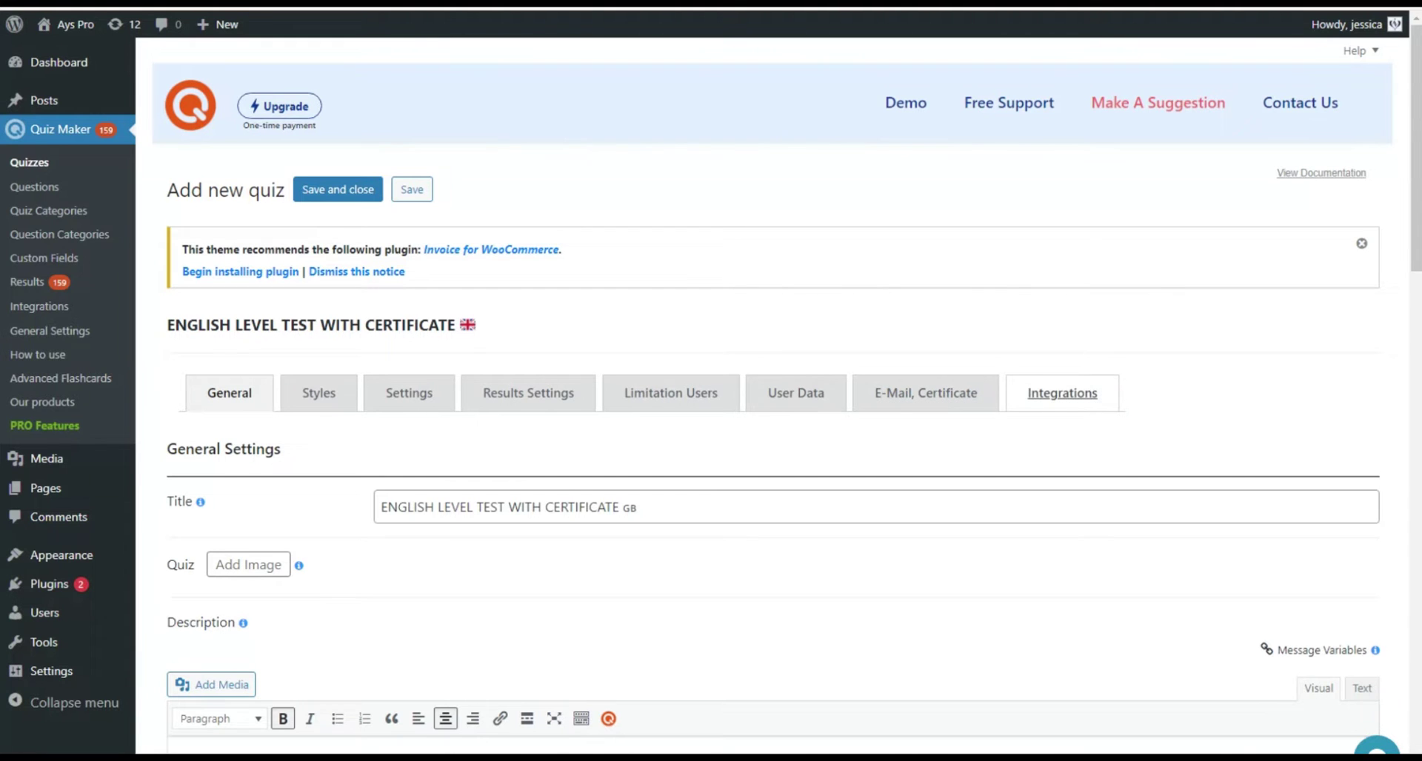
Browse the Styles tab's theme, size, border, answer and button options.
left_click(314, 392)
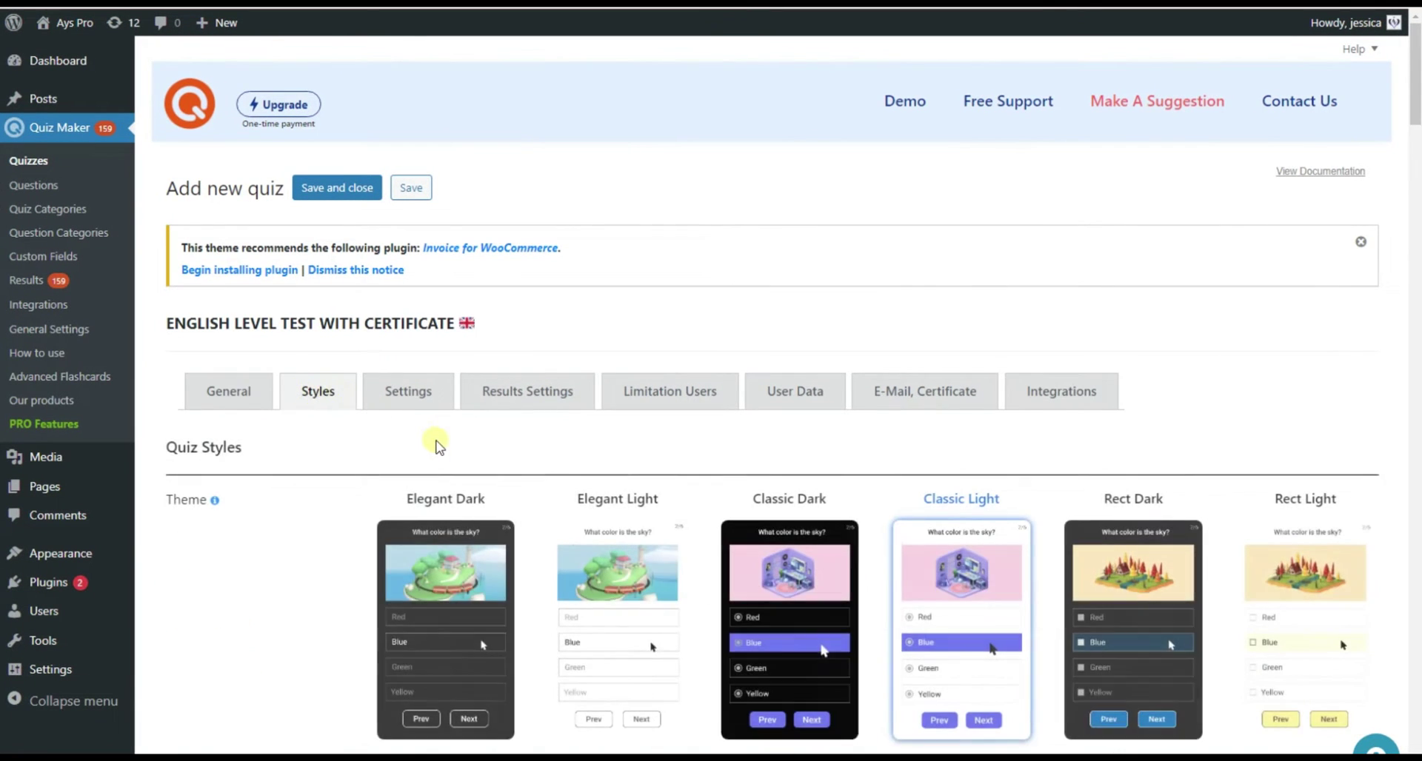
scroll(437, 446, "down", 15)
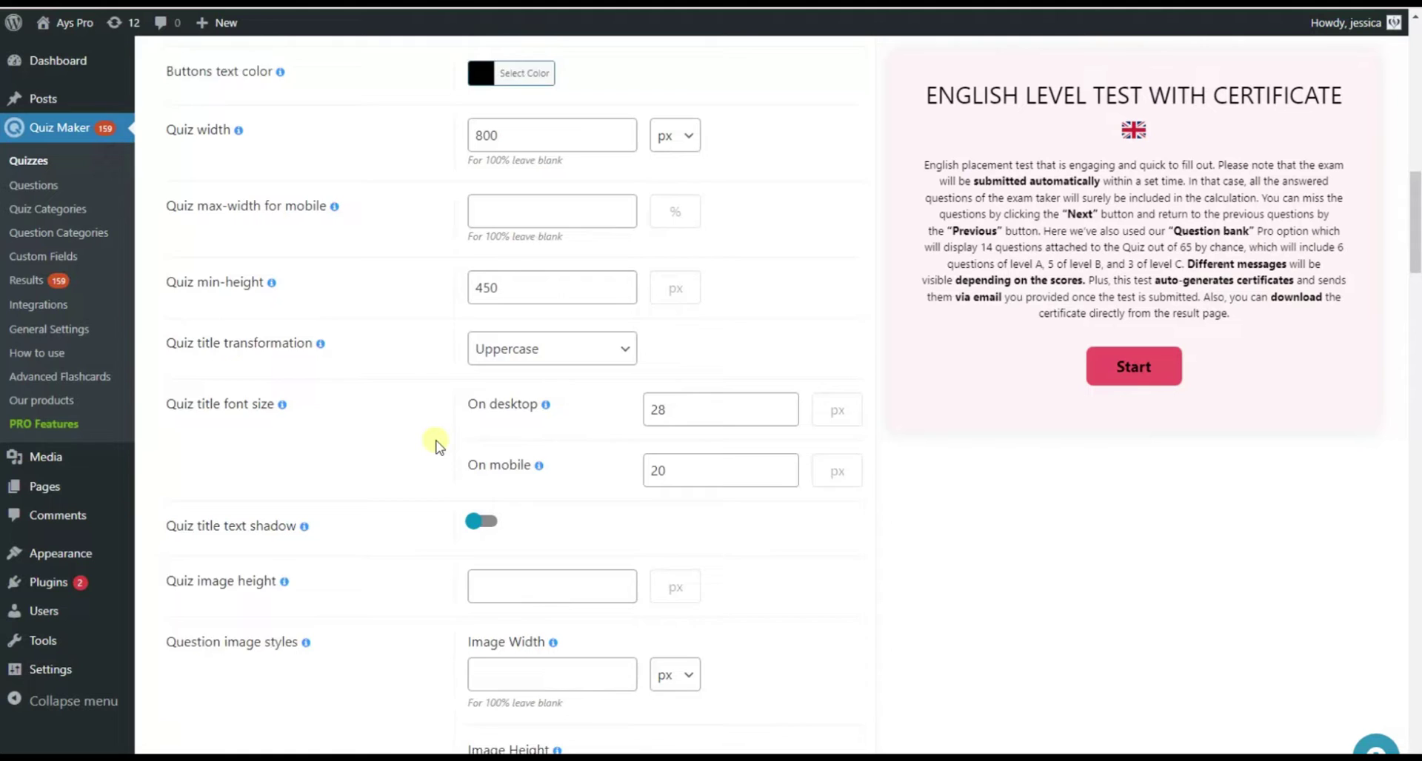
scroll(437, 446, "down", 12)
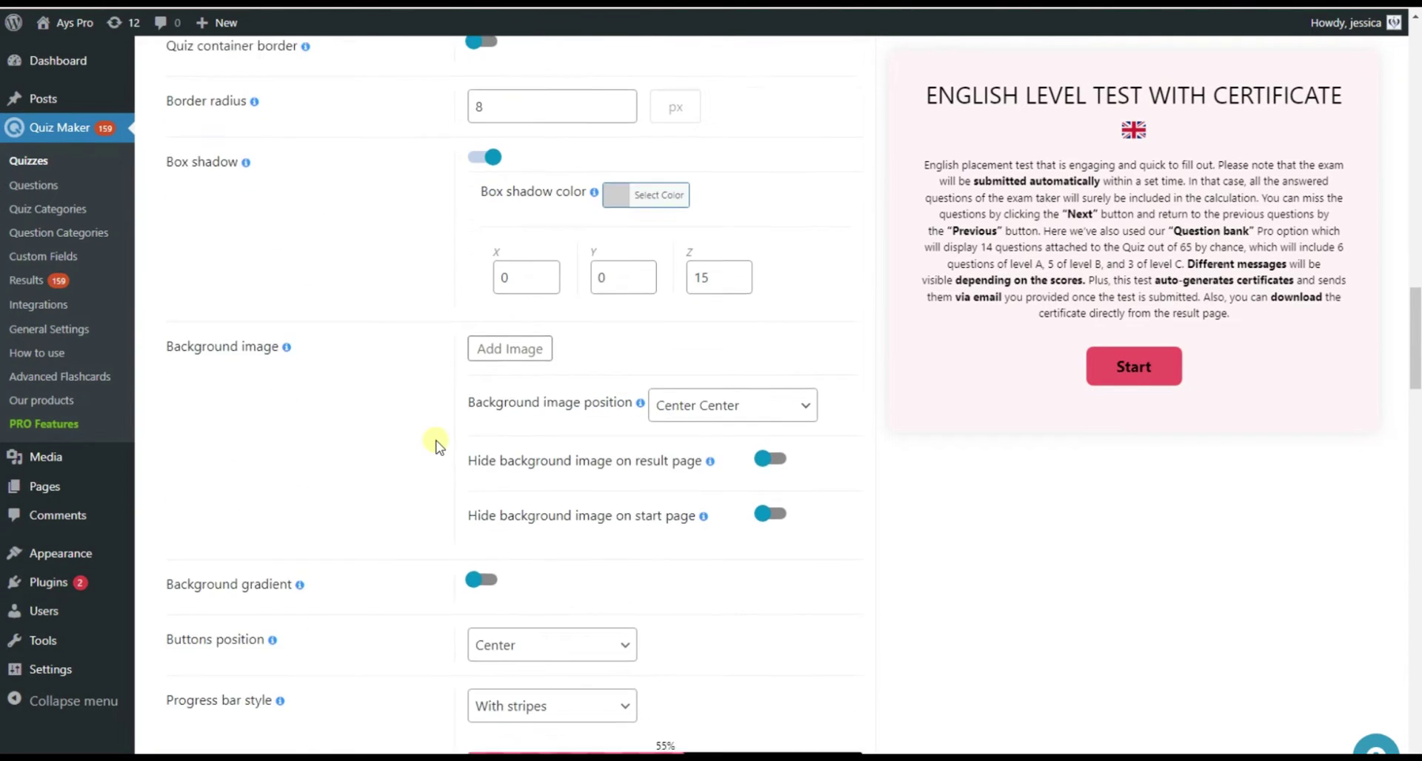
scroll(437, 446, "down", 15)
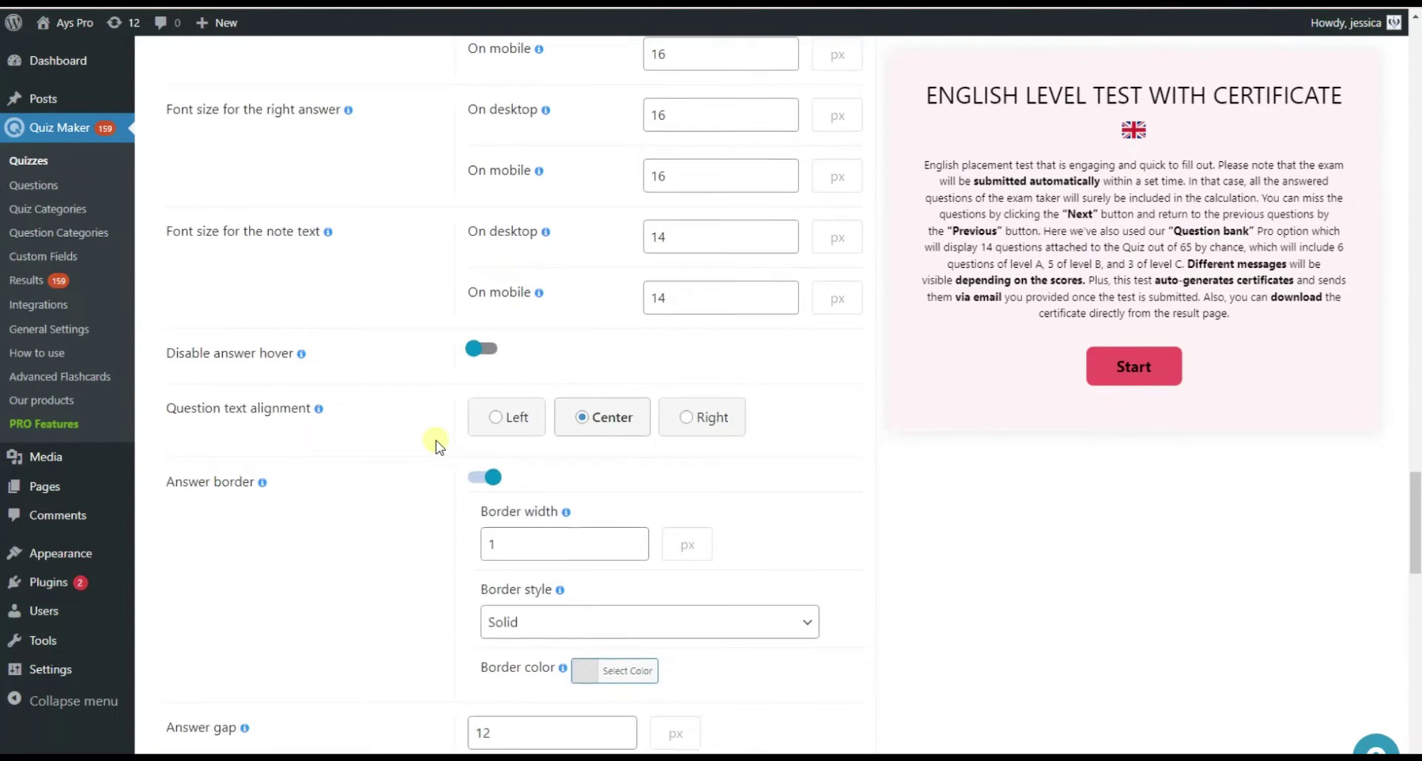
scroll(437, 446, "down", 15)
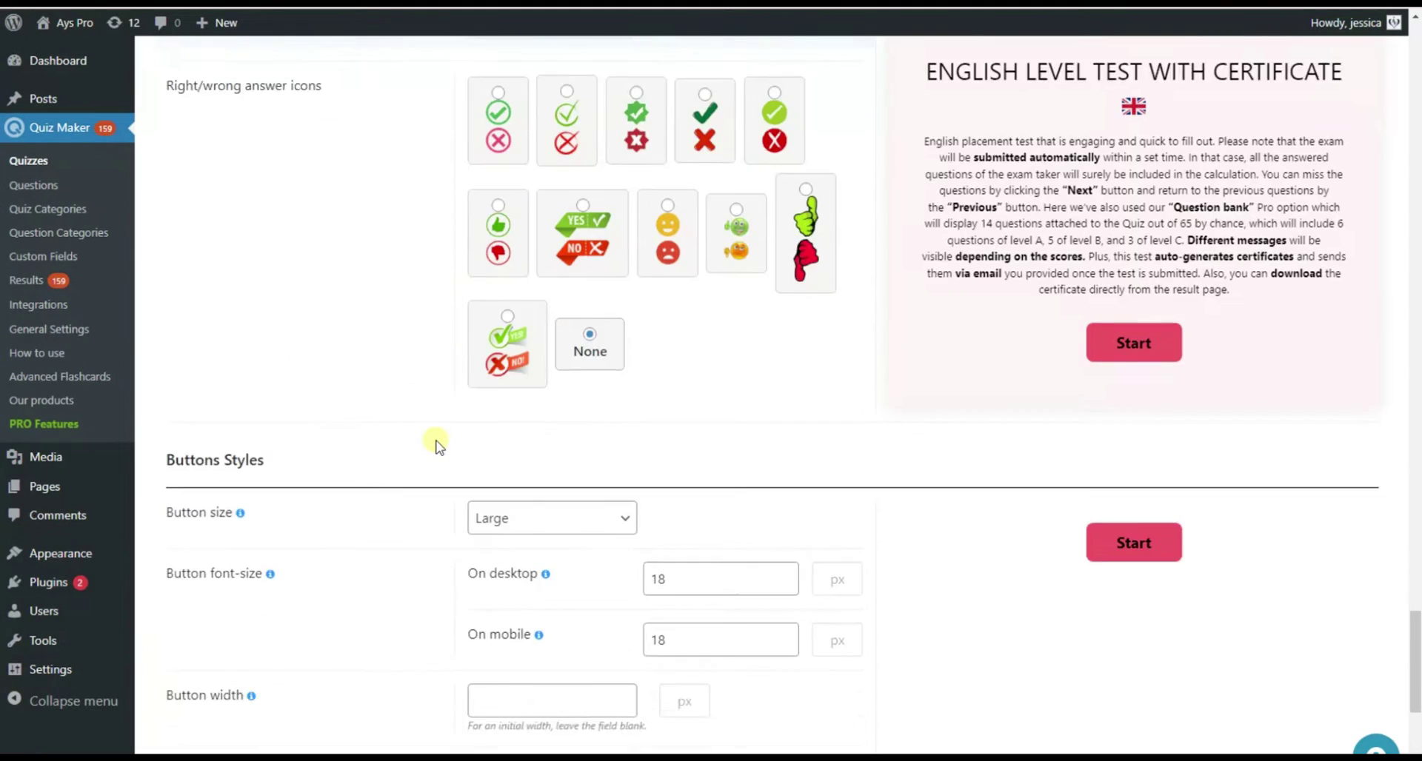
scroll(436, 446, "down", 7)
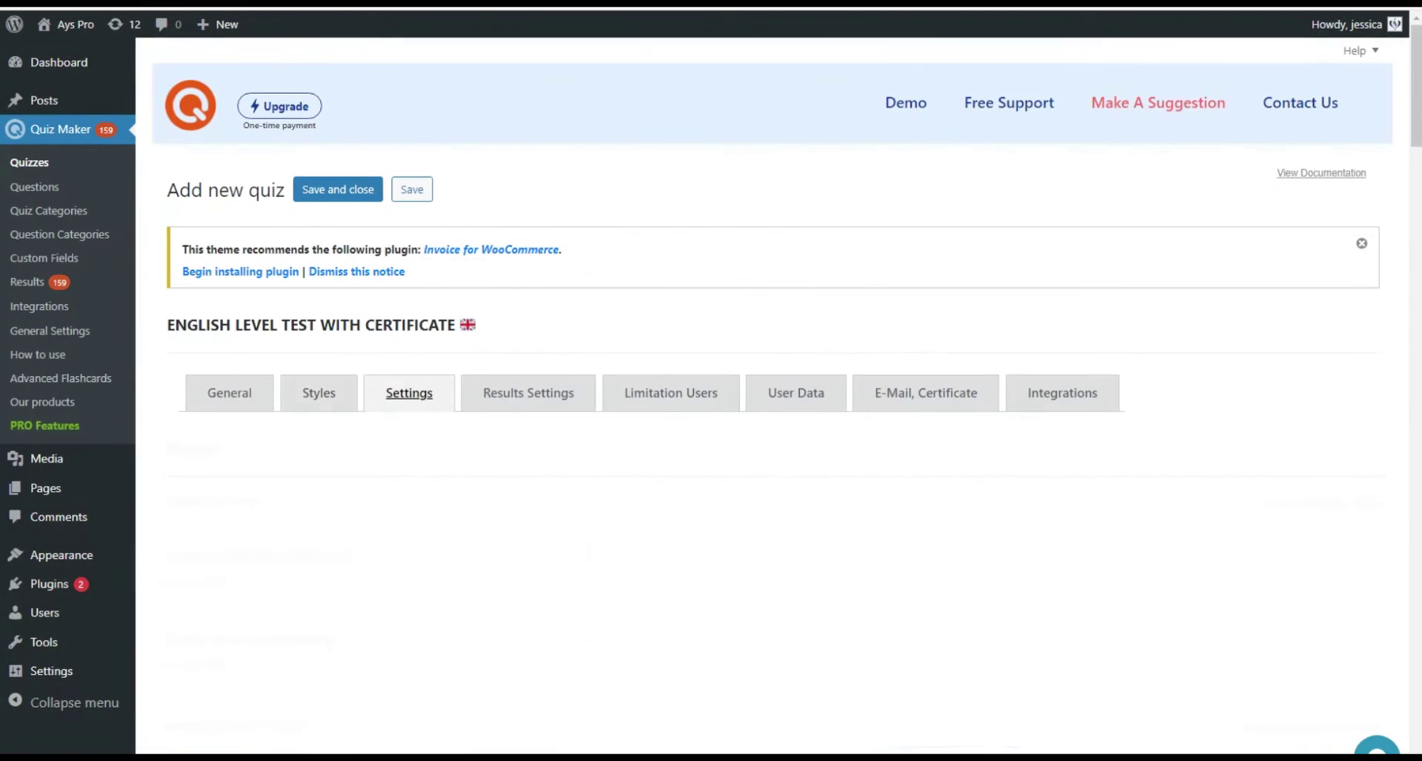
scroll(785, 400, "down", 6)
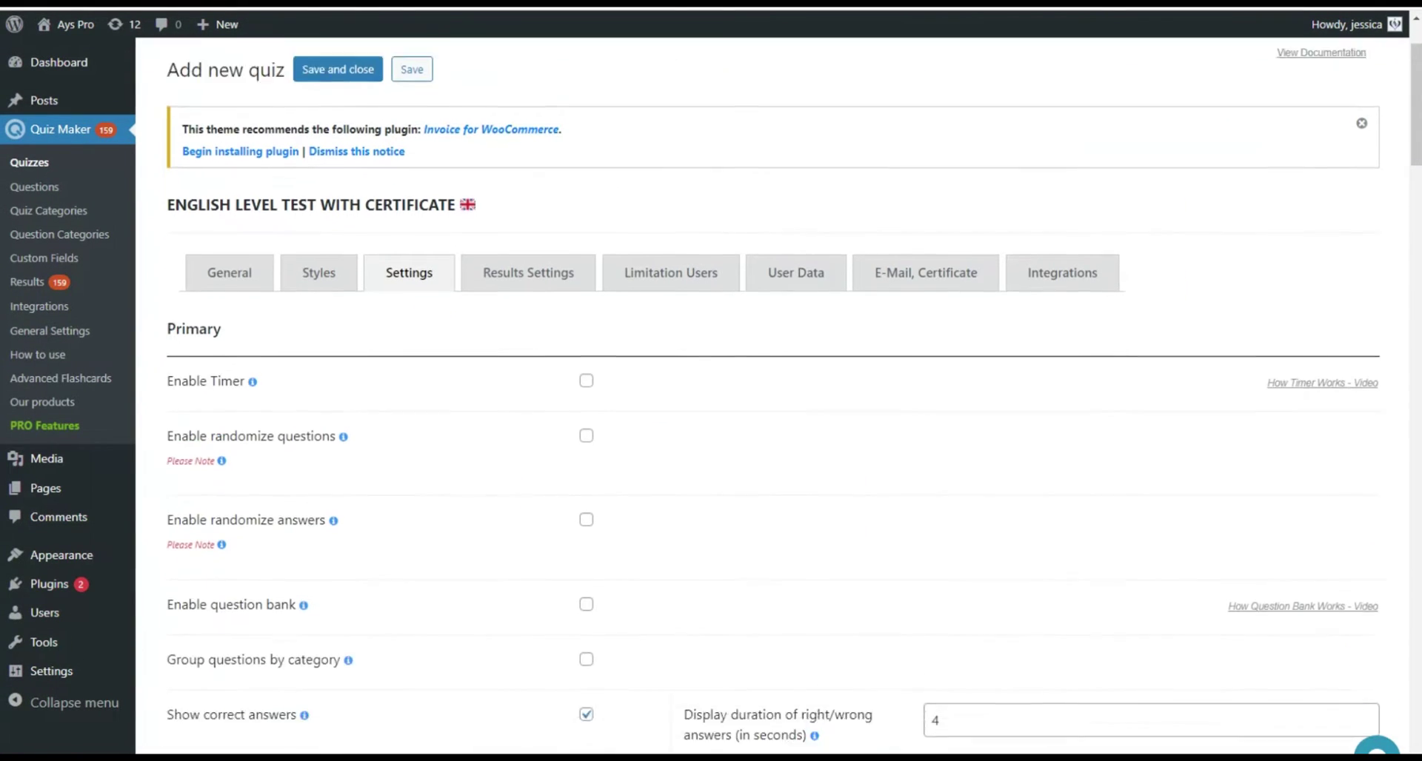
left_click(586, 78)
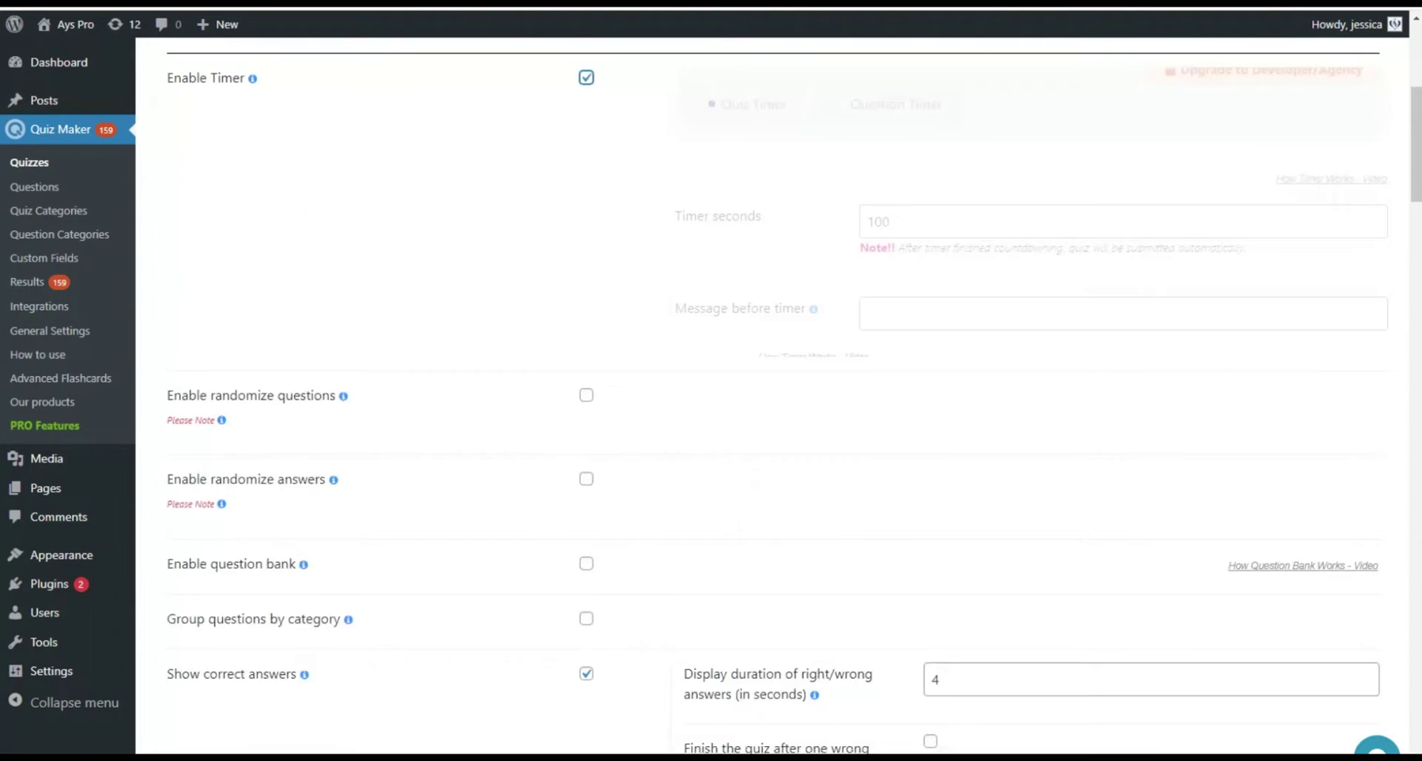
scroll(785, 400, "down", 4)
scroll(785, 399, "down", 5)
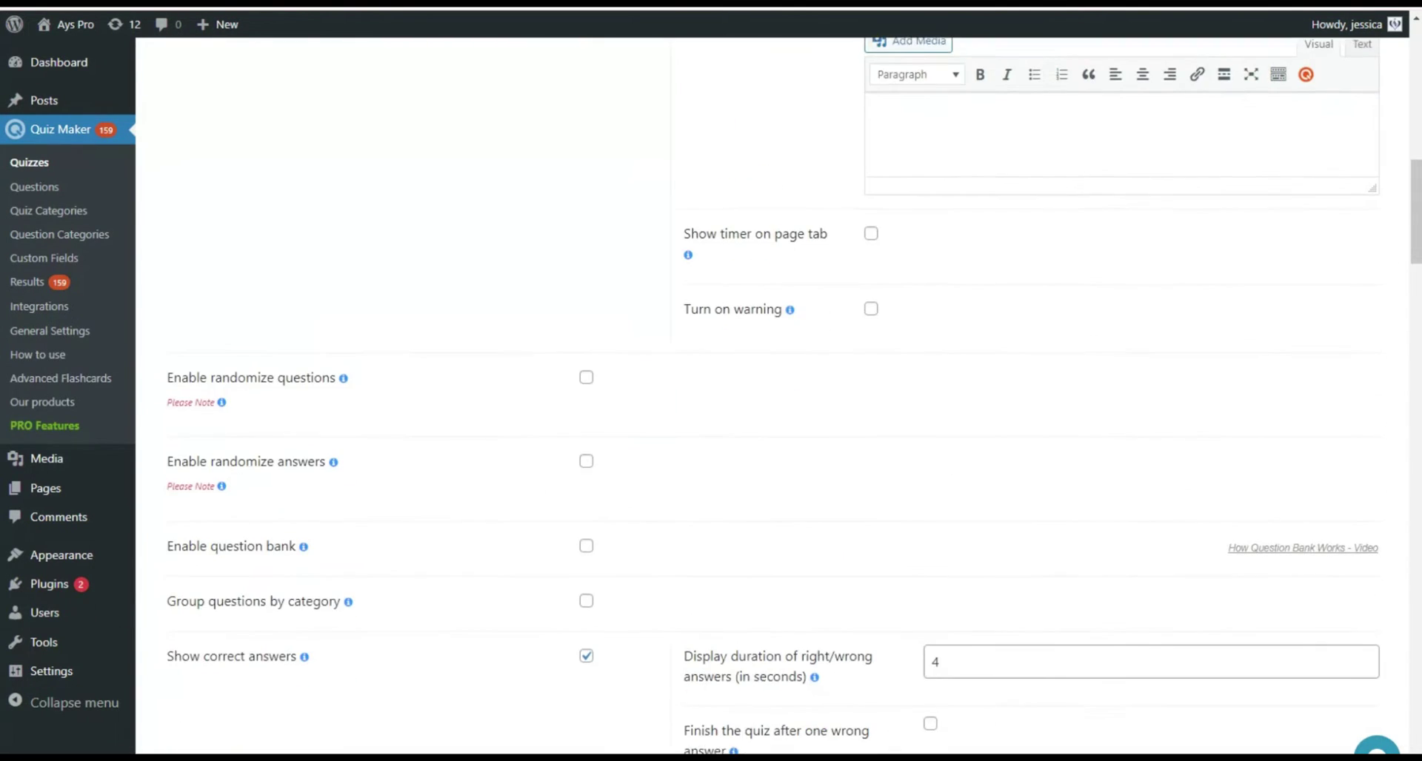
scroll(785, 400, "down", 1)
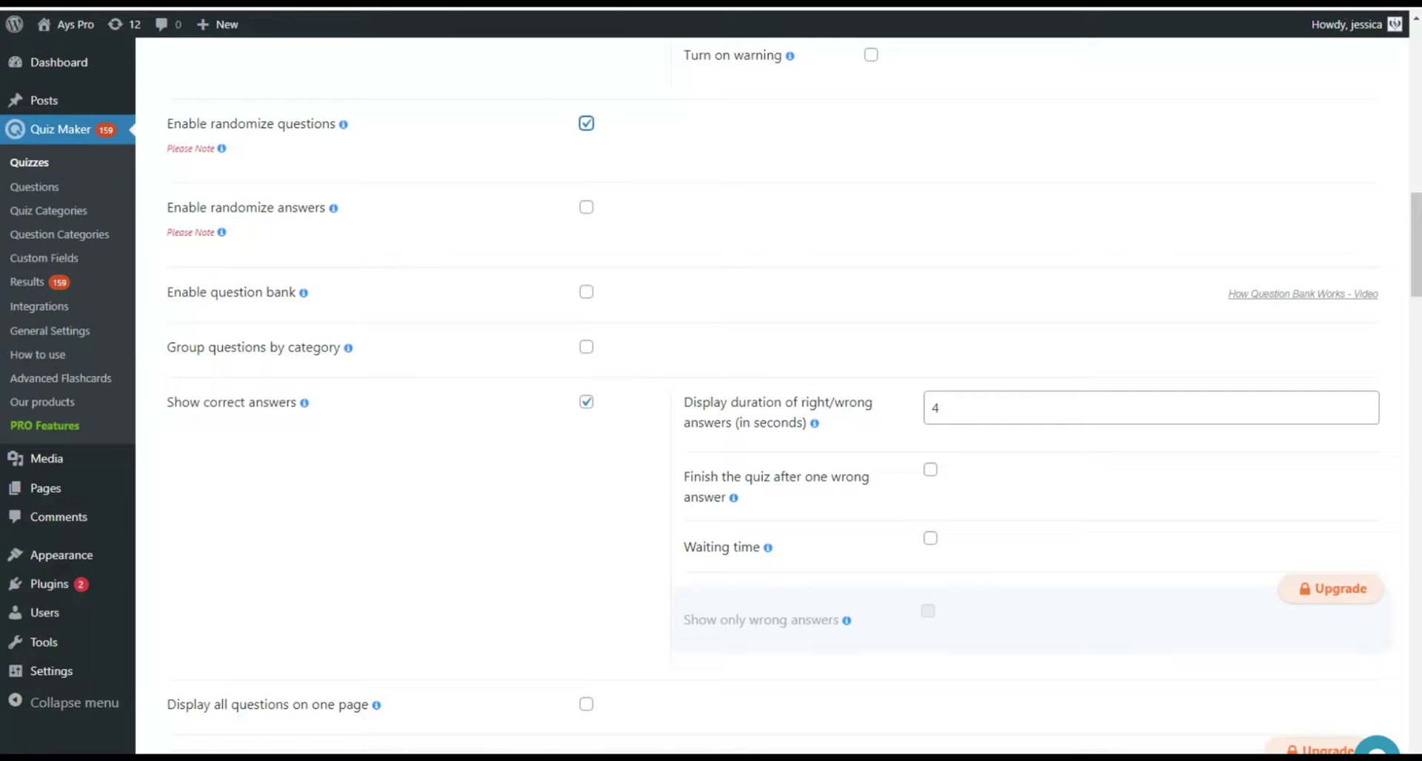
scroll(784, 400, "down", 10)
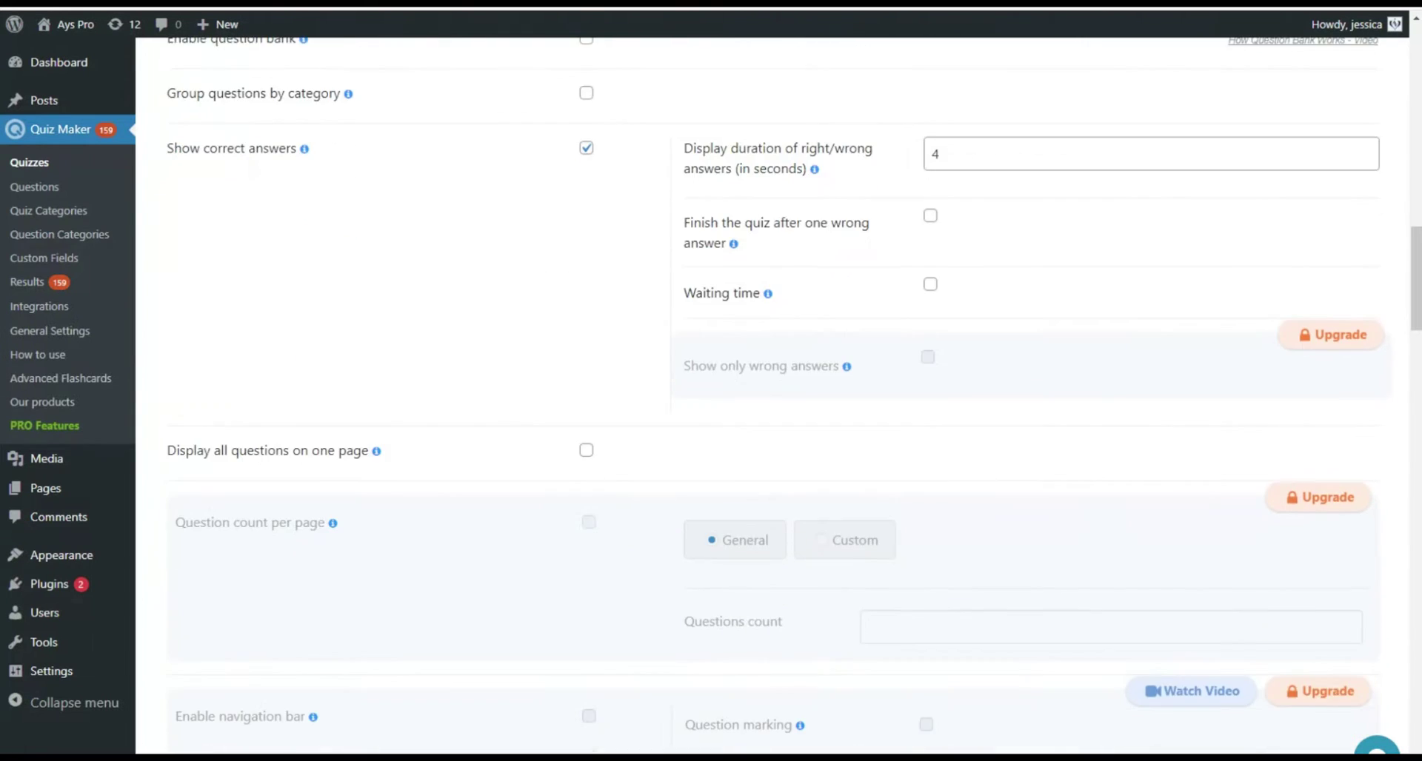
scroll(784, 400, "down", 15)
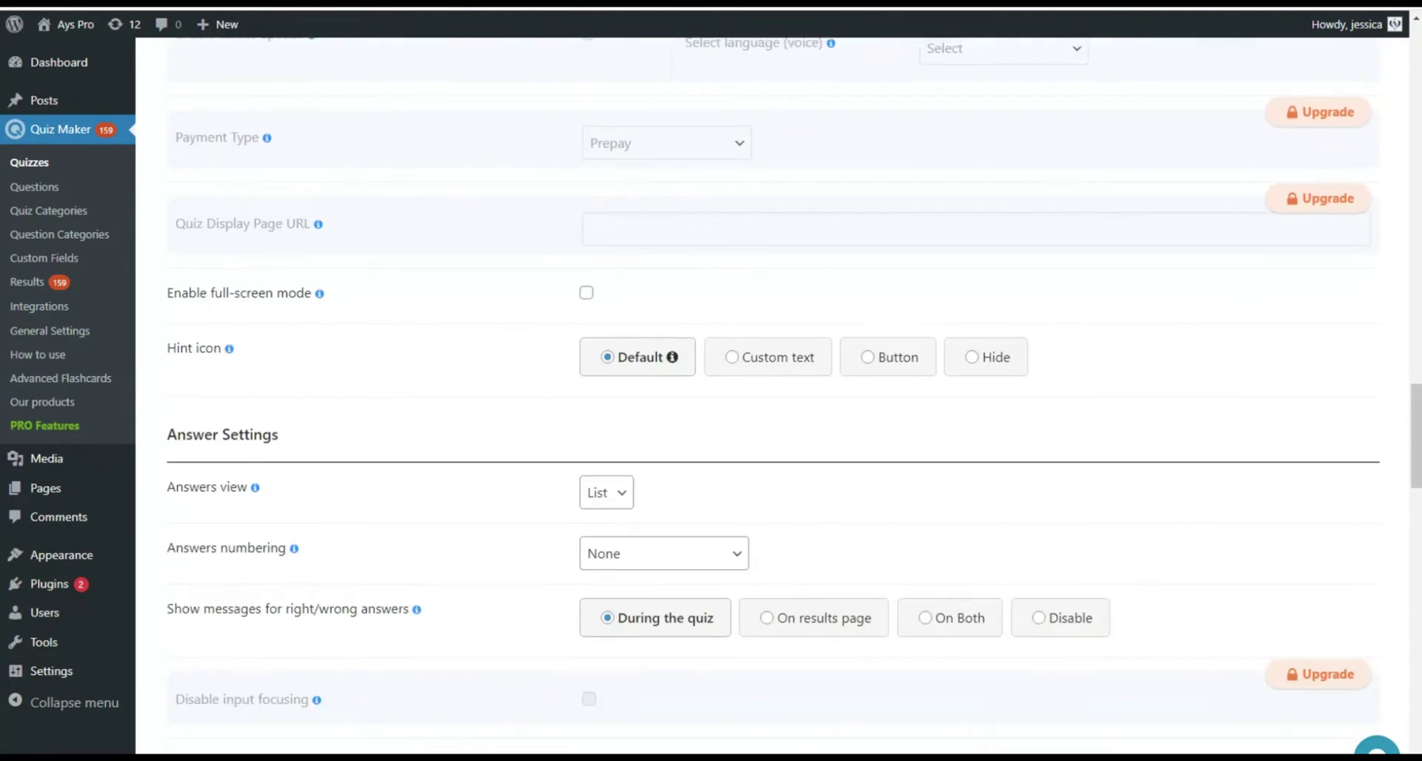
scroll(785, 399, "down", 16)
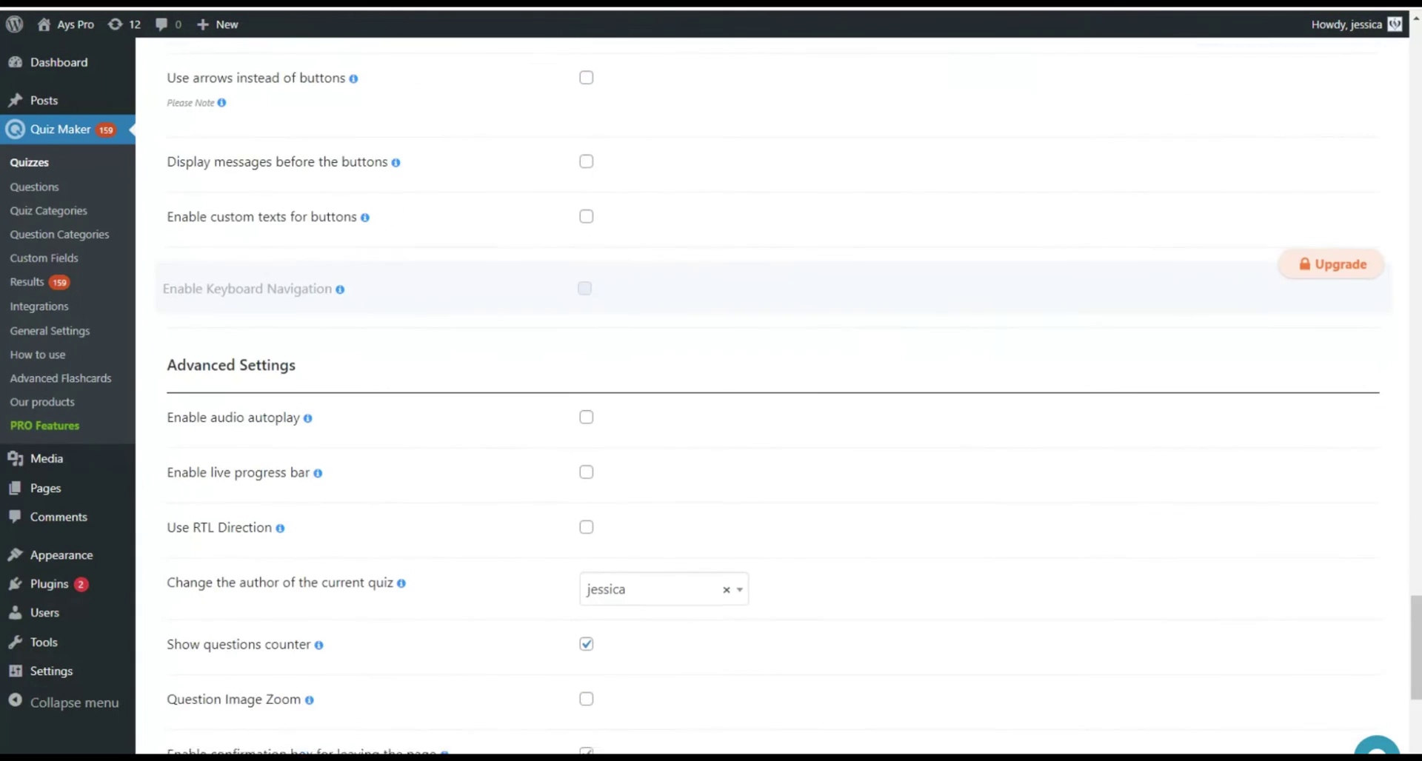
key("Home")
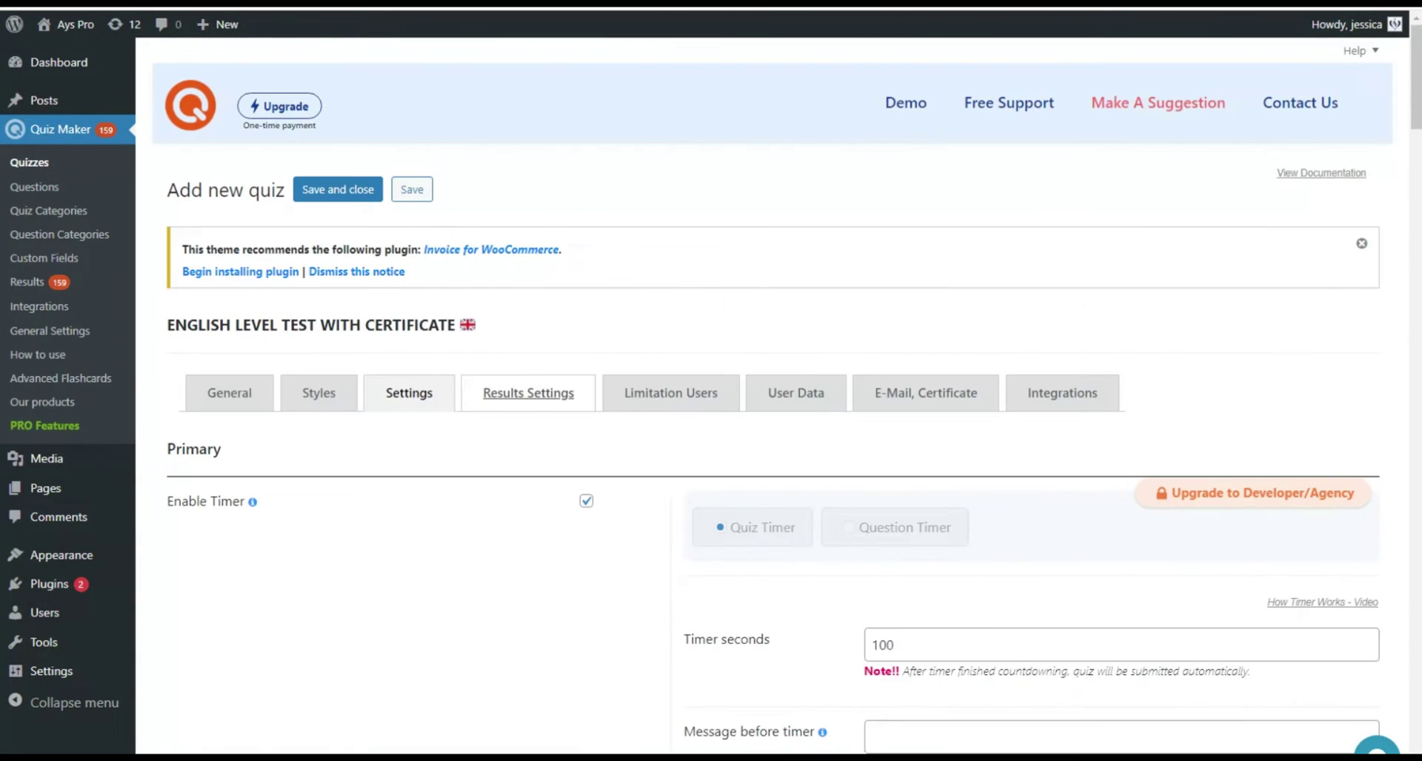
Review the Results Settings tab down to its Intervals table.
left_click(528, 392)
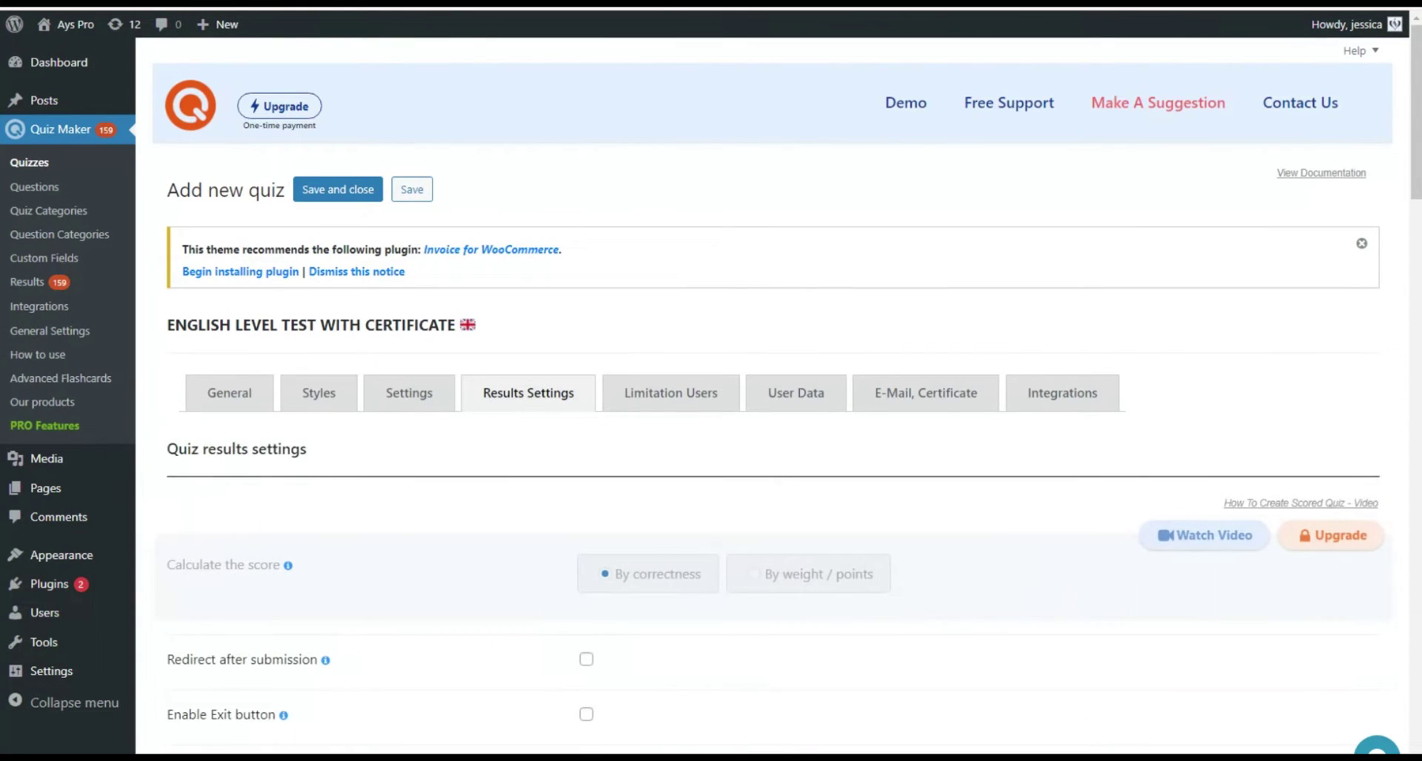
scroll(777, 400, "down", 8)
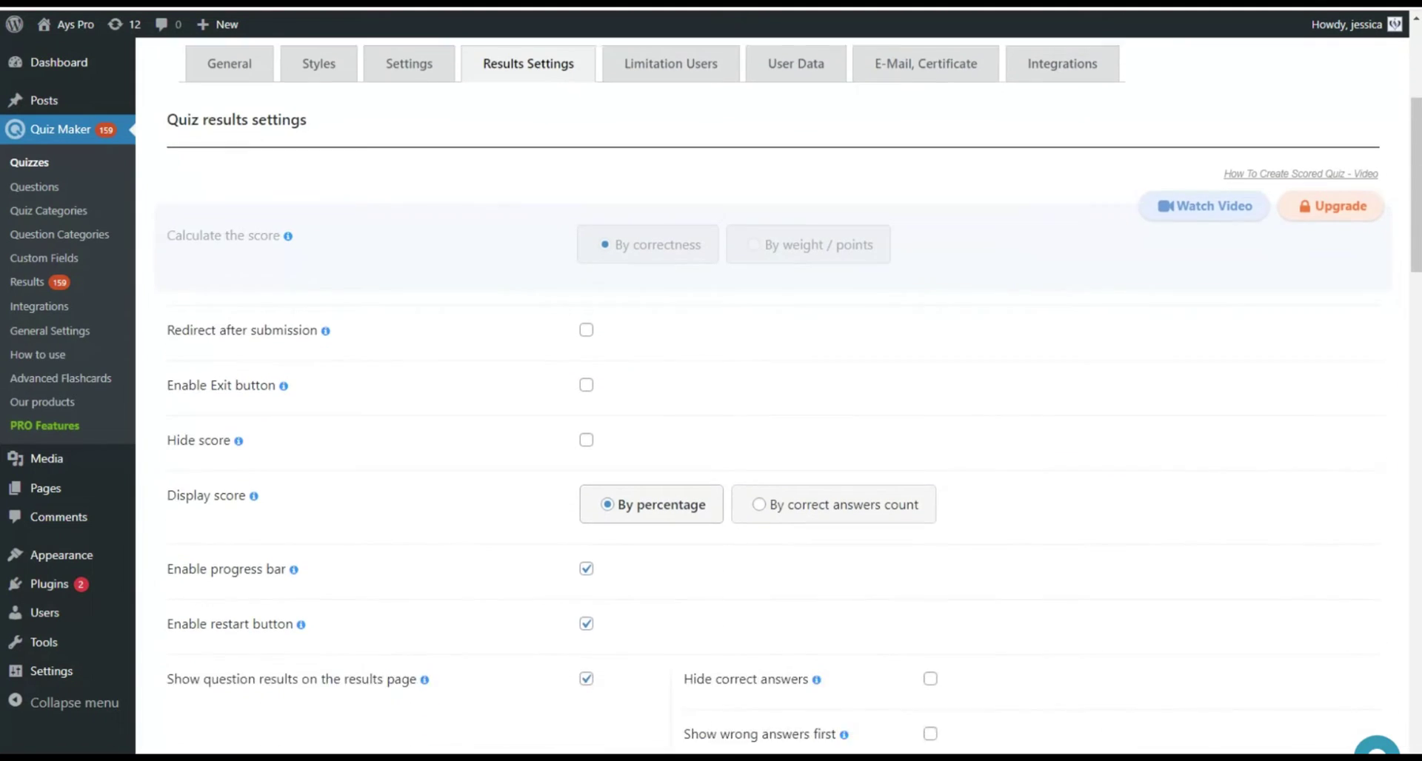
scroll(773, 402, "down", 7)
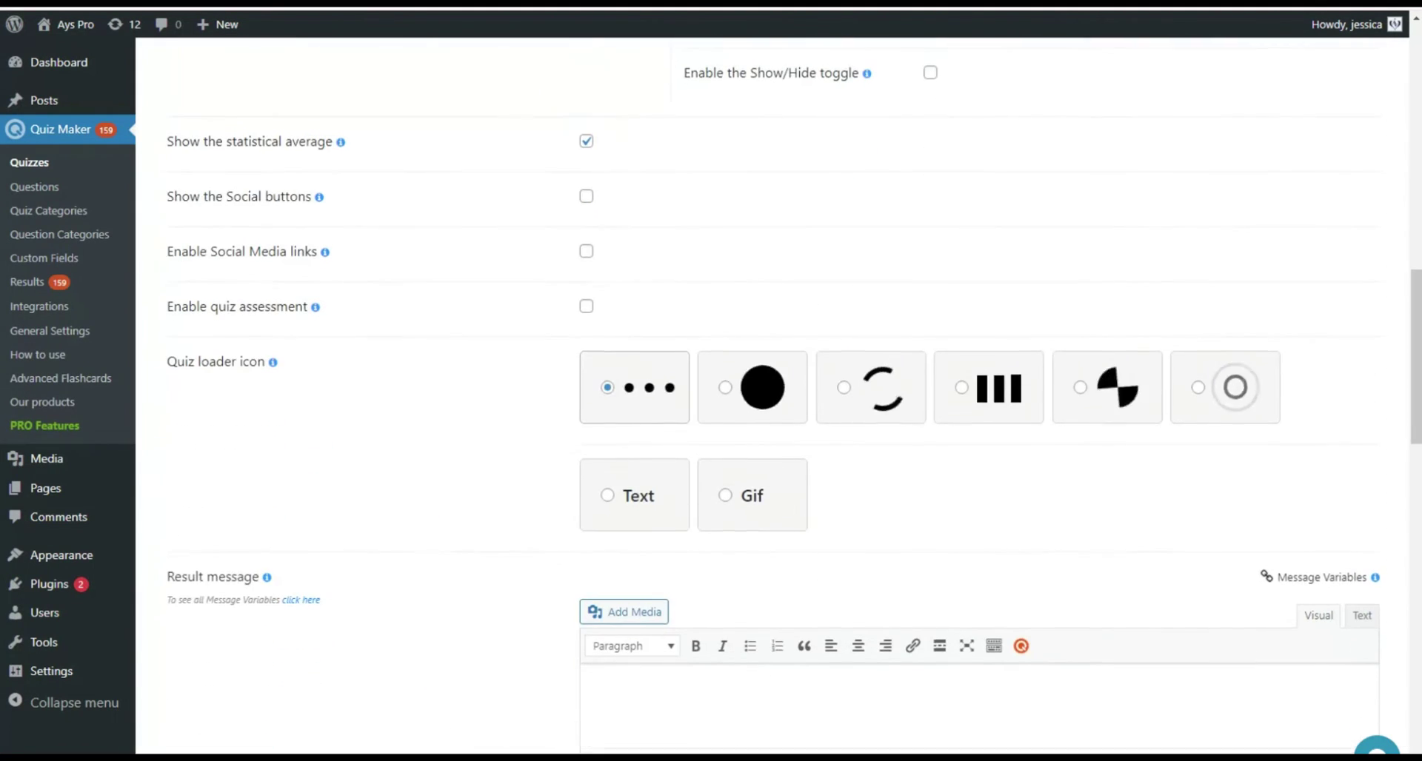
scroll(773, 402, "down", 12)
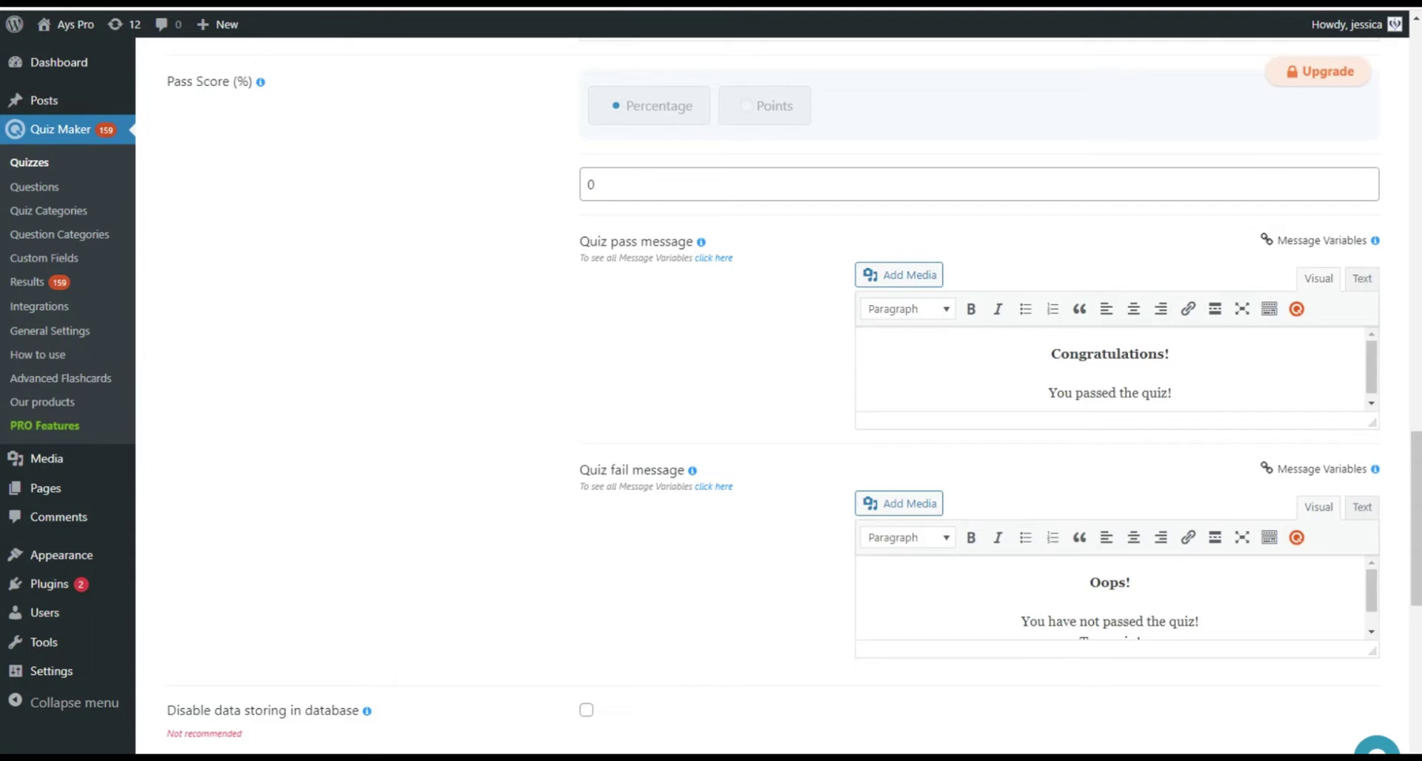
scroll(777, 400, "down", 8)
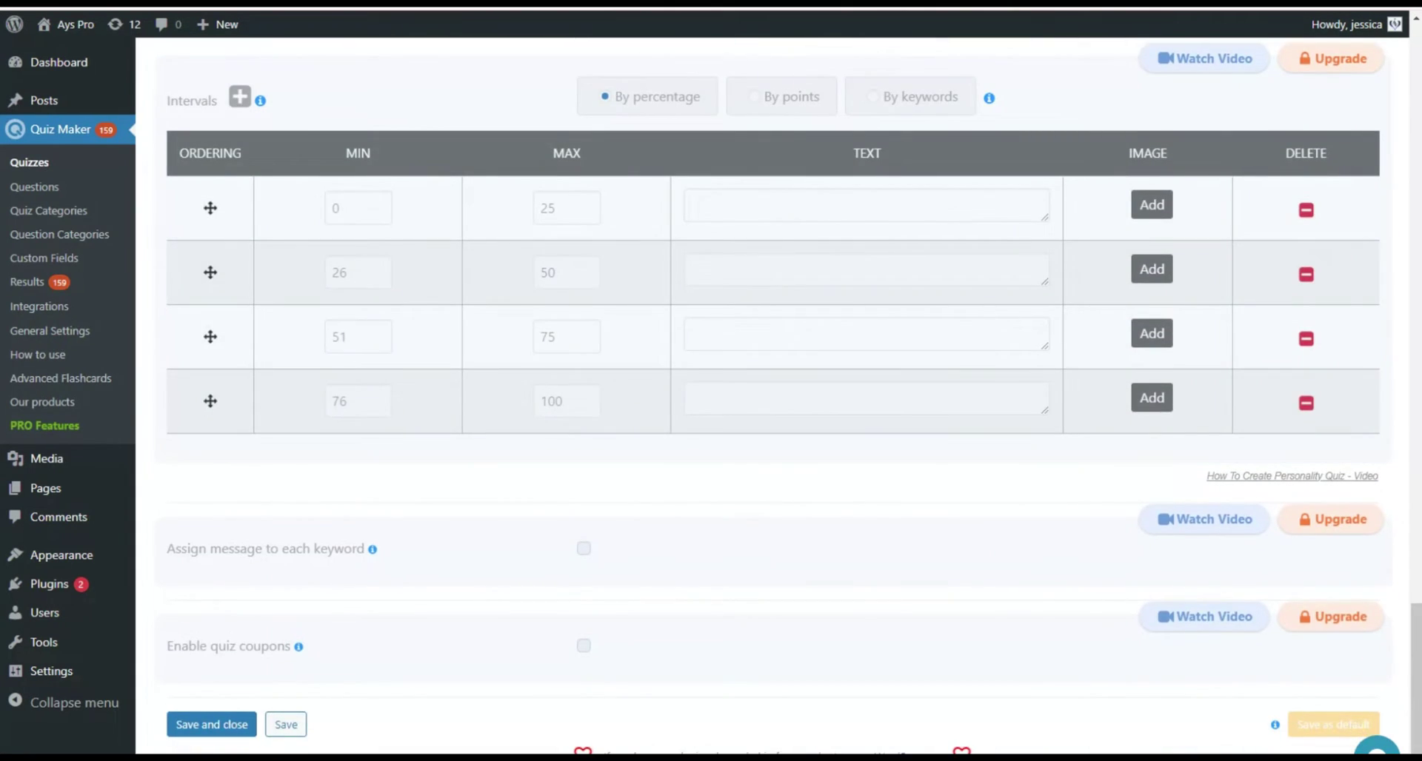
scroll(773, 402, "up", 20)
Turn on Limit Users and Password for passing quiz in the Limitation Users options.
left_click(671, 392)
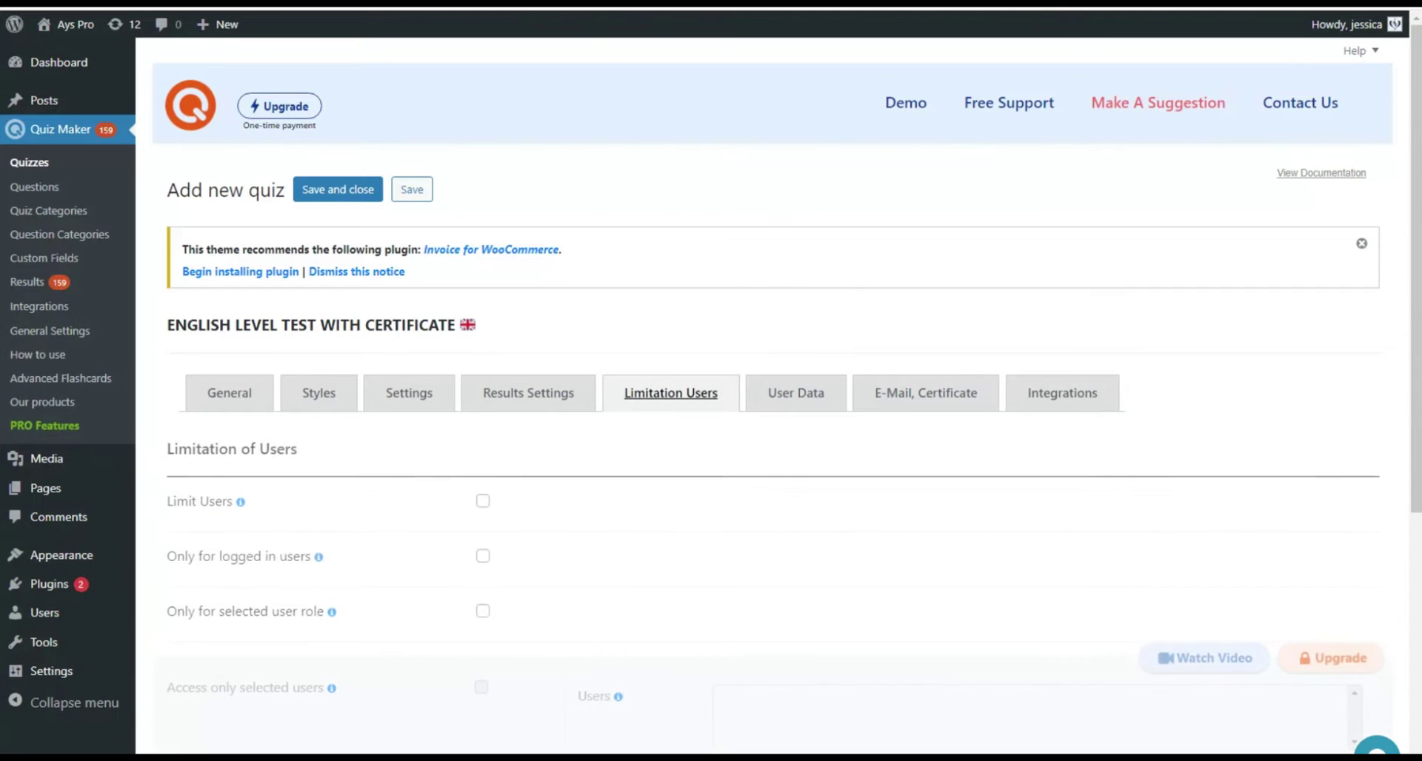
scroll(773, 402, "down", 3)
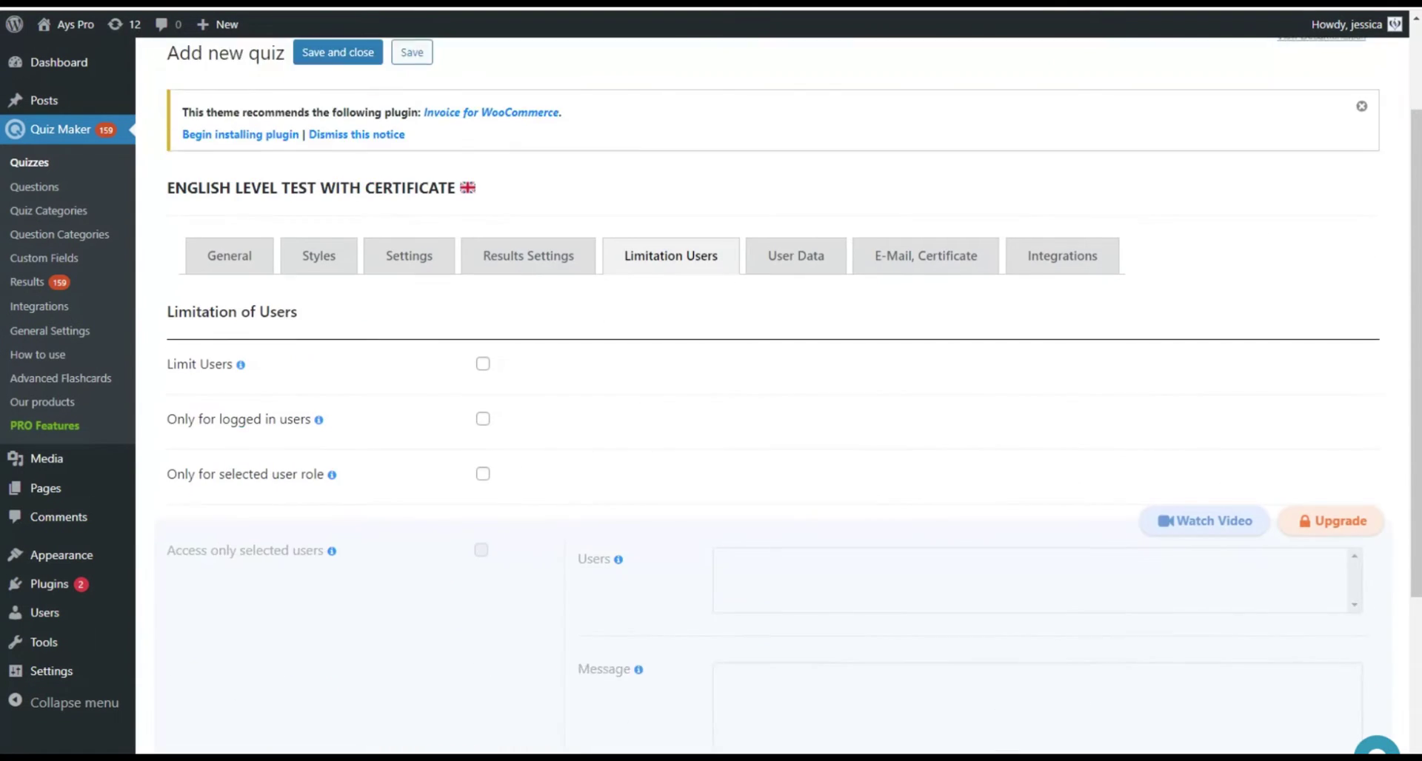
left_click(482, 246)
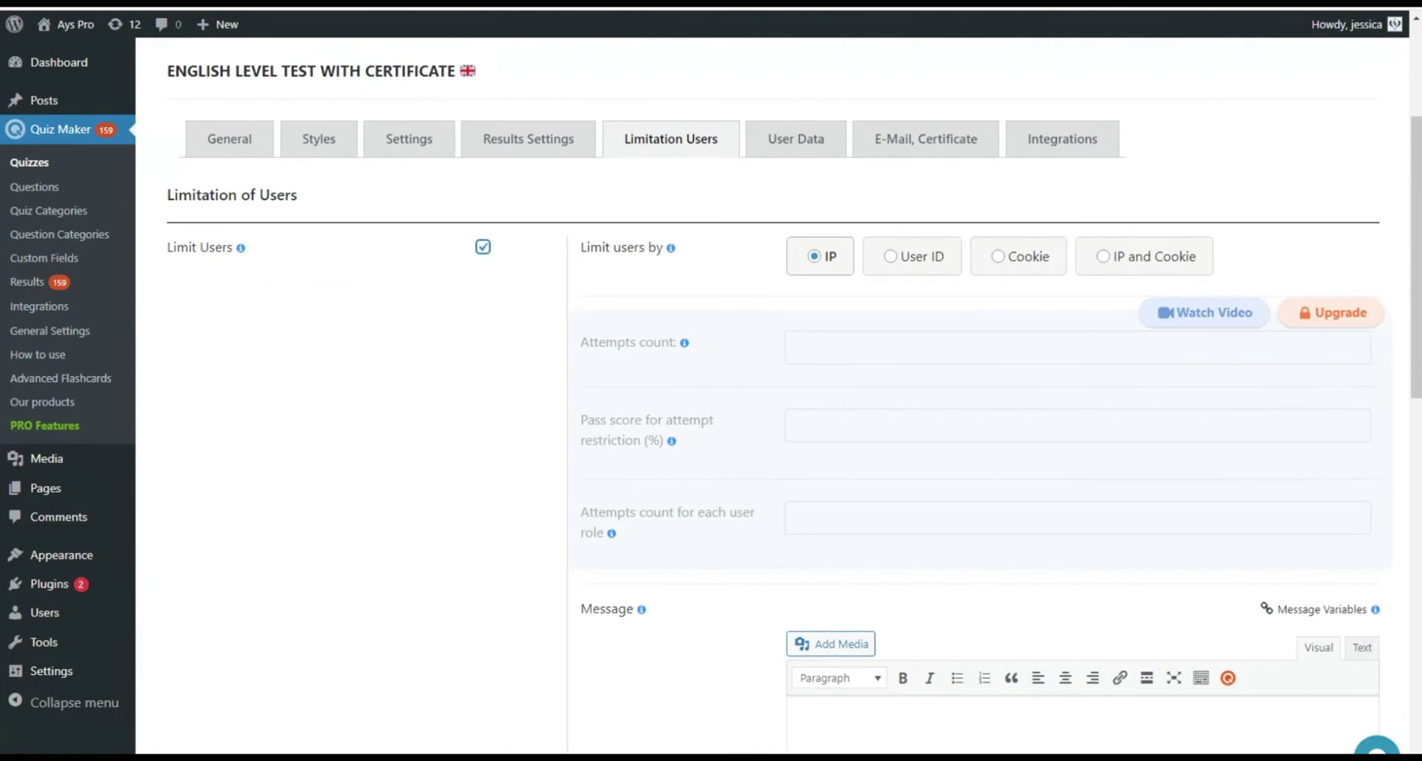
scroll(773, 402, "down", 5)
scroll(773, 402, "down", 8)
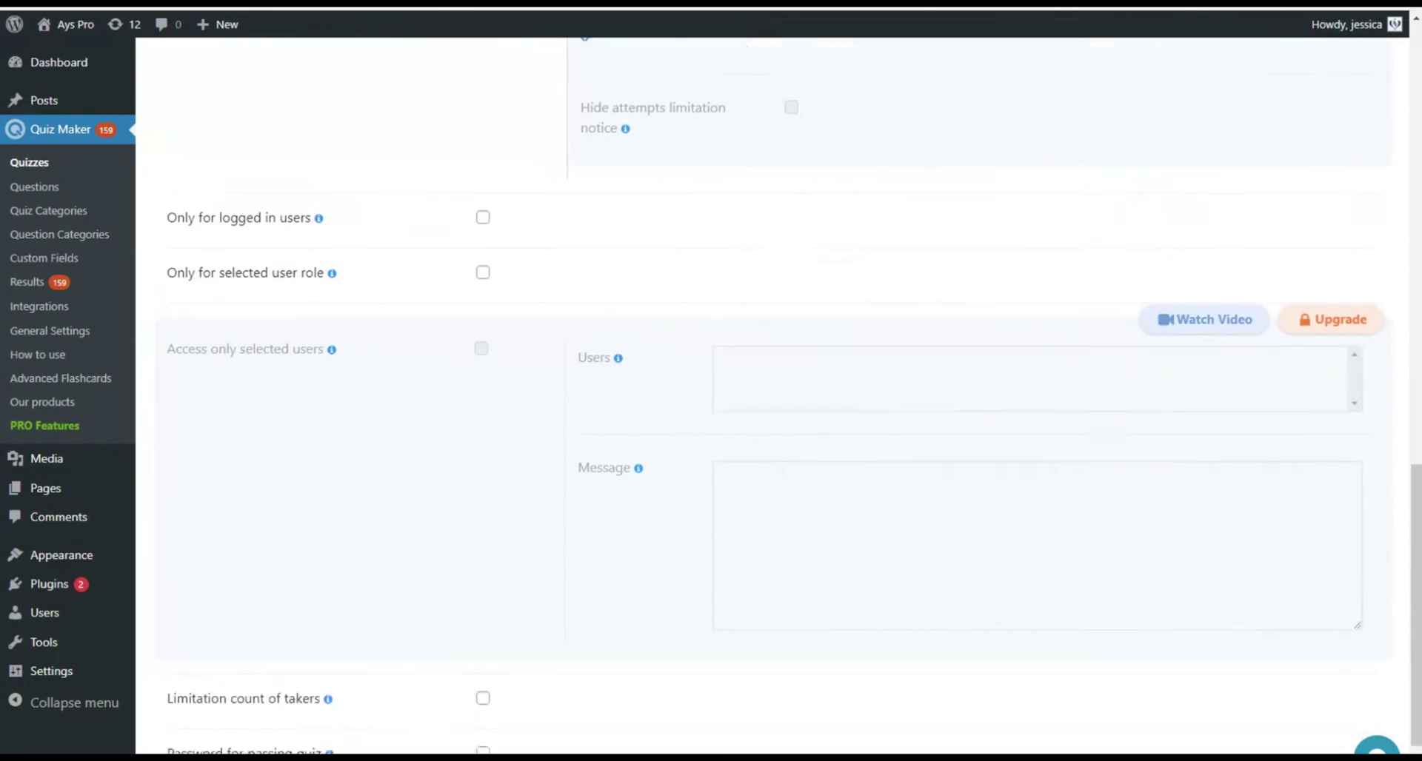
scroll(773, 402, "down", 1)
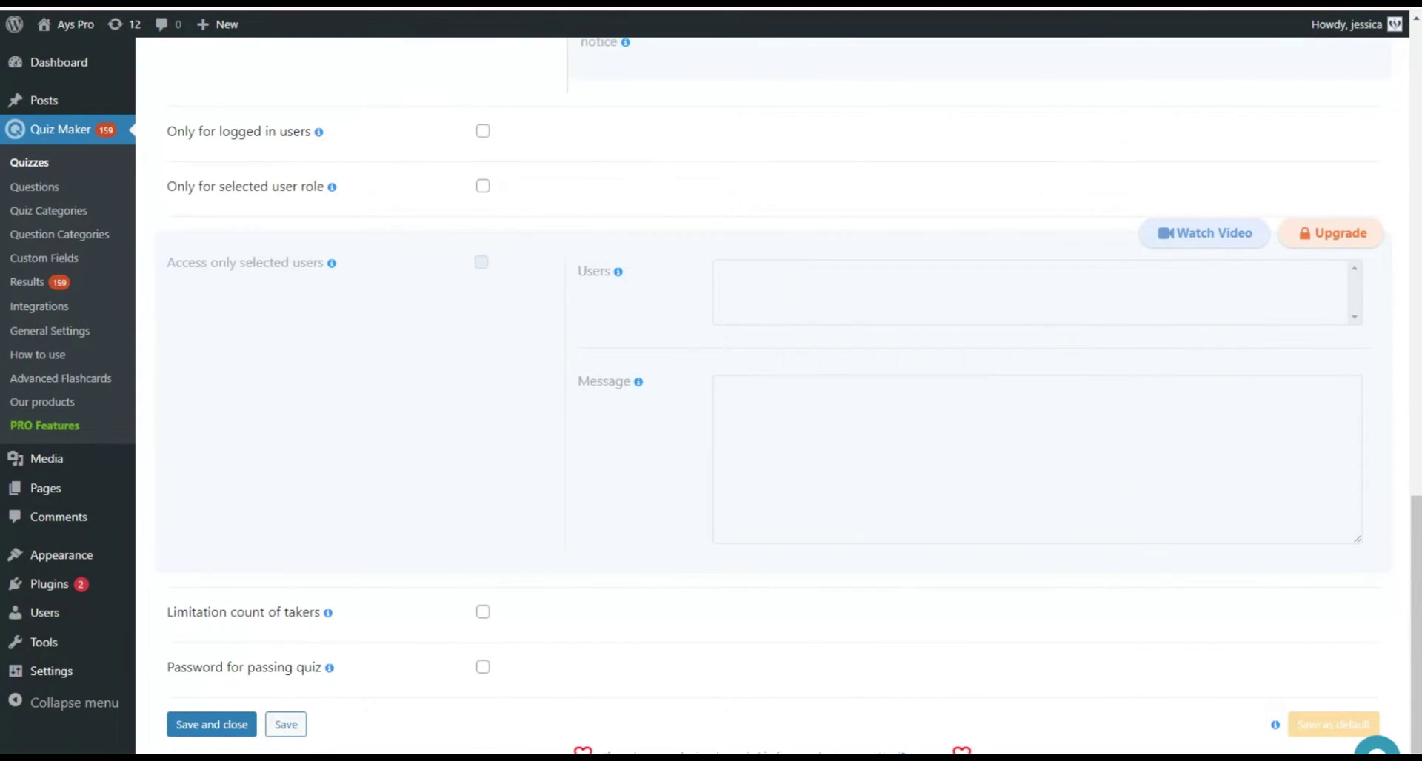
left_click(482, 666)
scroll(570, 588, "down", 6)
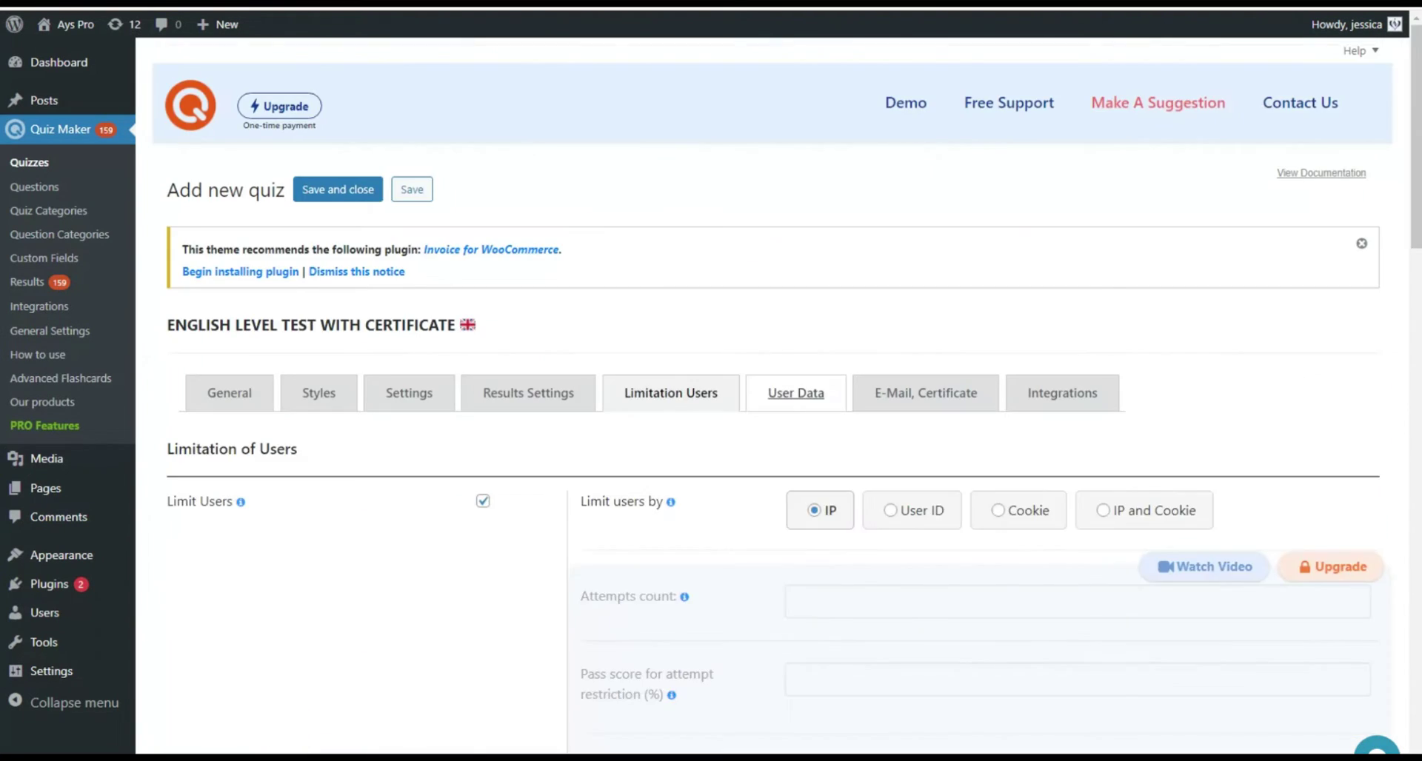
Set the User Data information form to After Quiz, collecting Name as a required field.
left_click(795, 393)
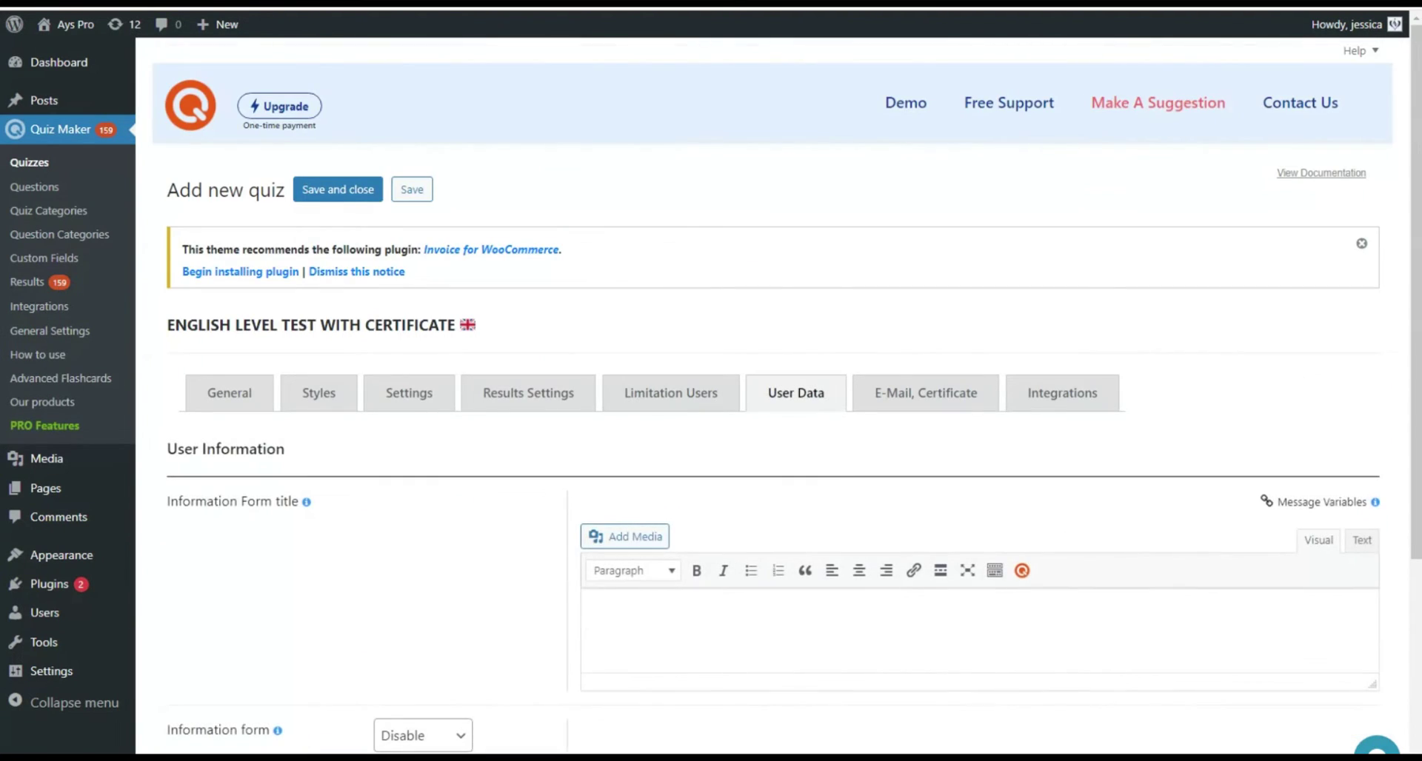
scroll(787, 390, "down", 4)
left_click(422, 416)
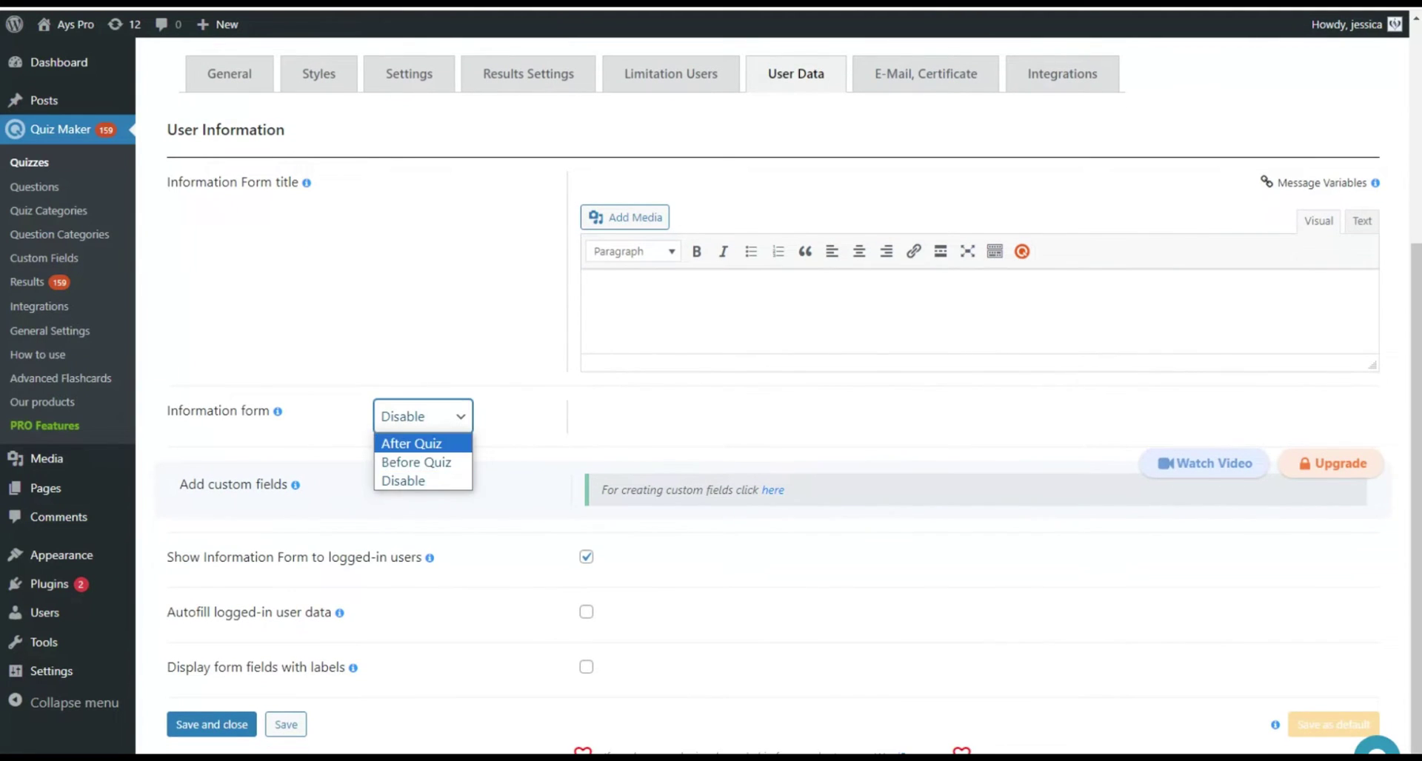
left_click(412, 443)
left_click(422, 416)
left_click(417, 461)
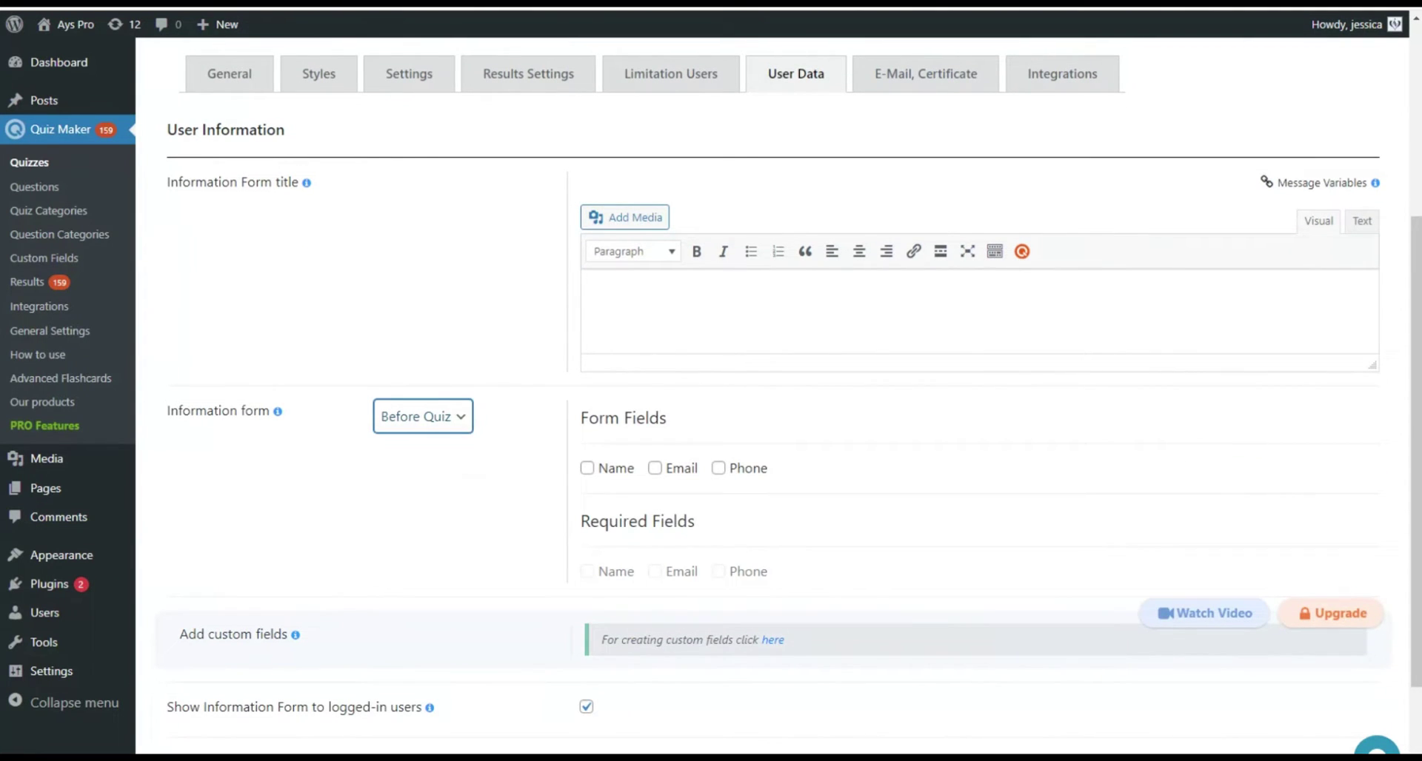
left_click(586, 468)
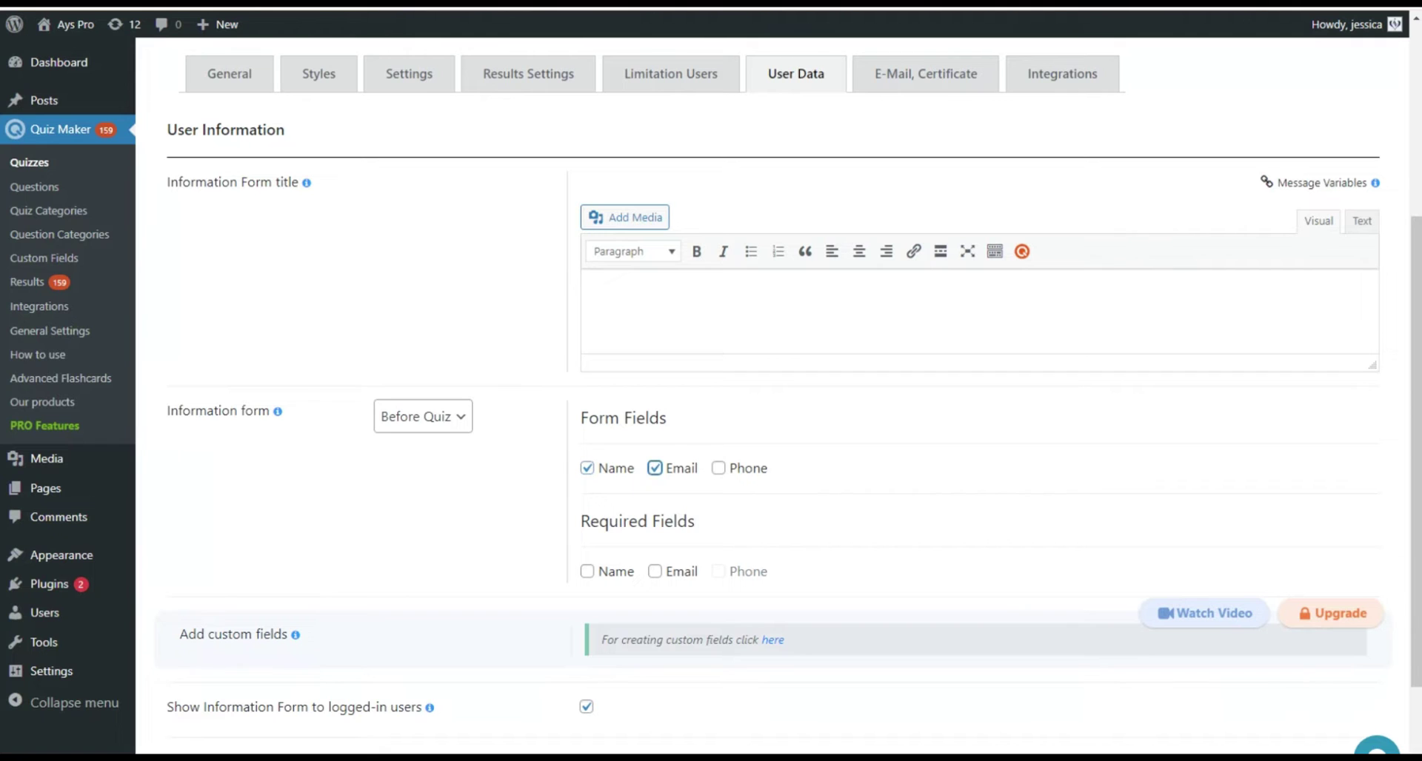
left_click(422, 416)
left_click(412, 442)
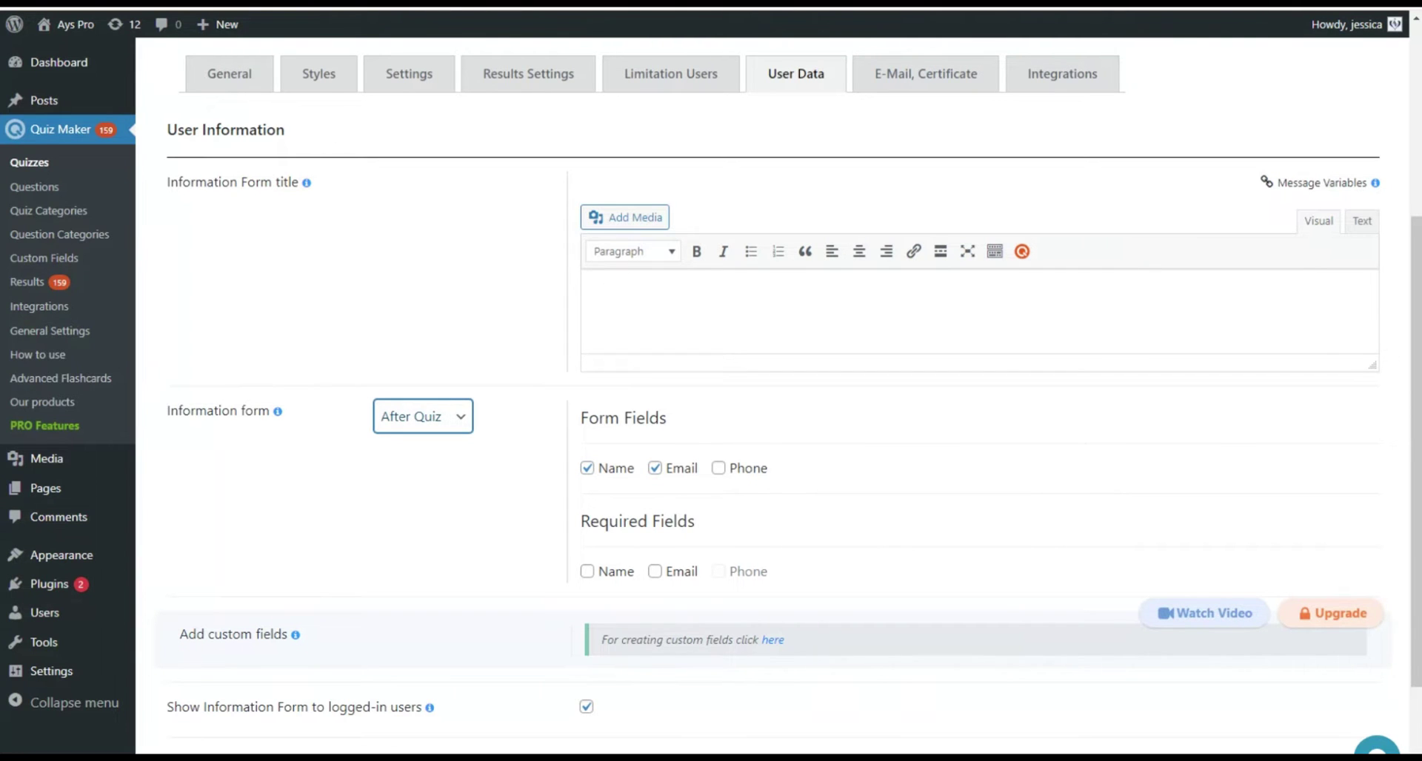
left_click(587, 571)
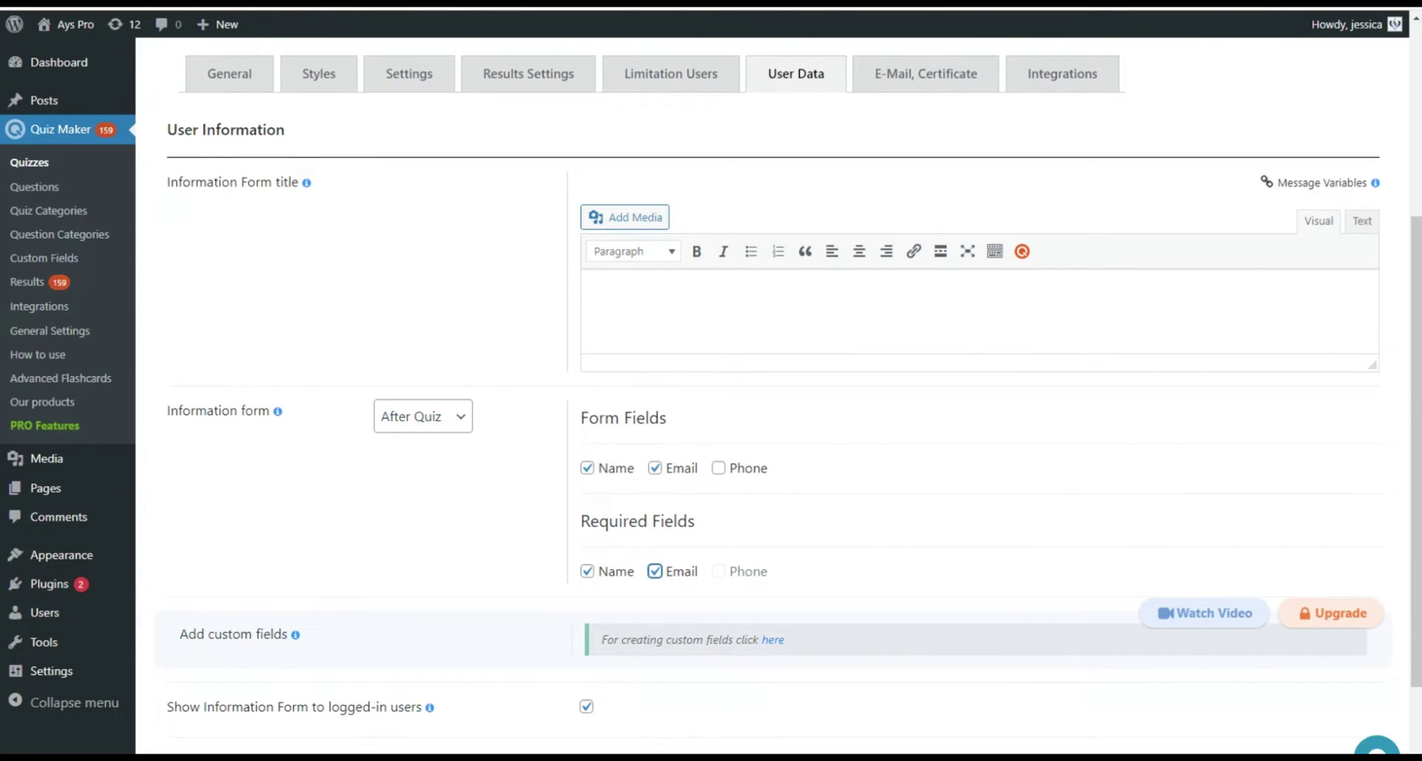
Scroll through the E-Mail, Certificate tab's mail, certificate and email configuration options.
scroll(770, 400, "down", 2)
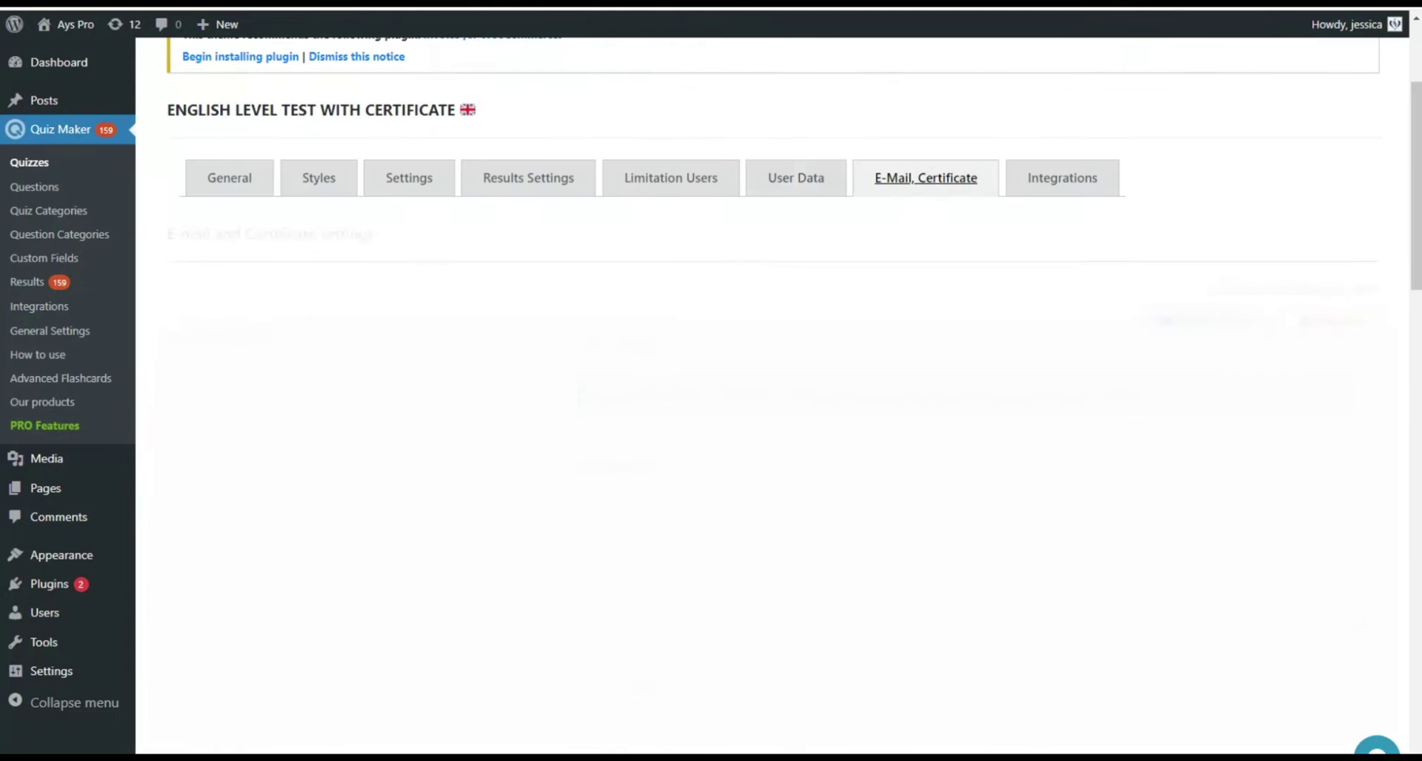
scroll(770, 400, "down", 13)
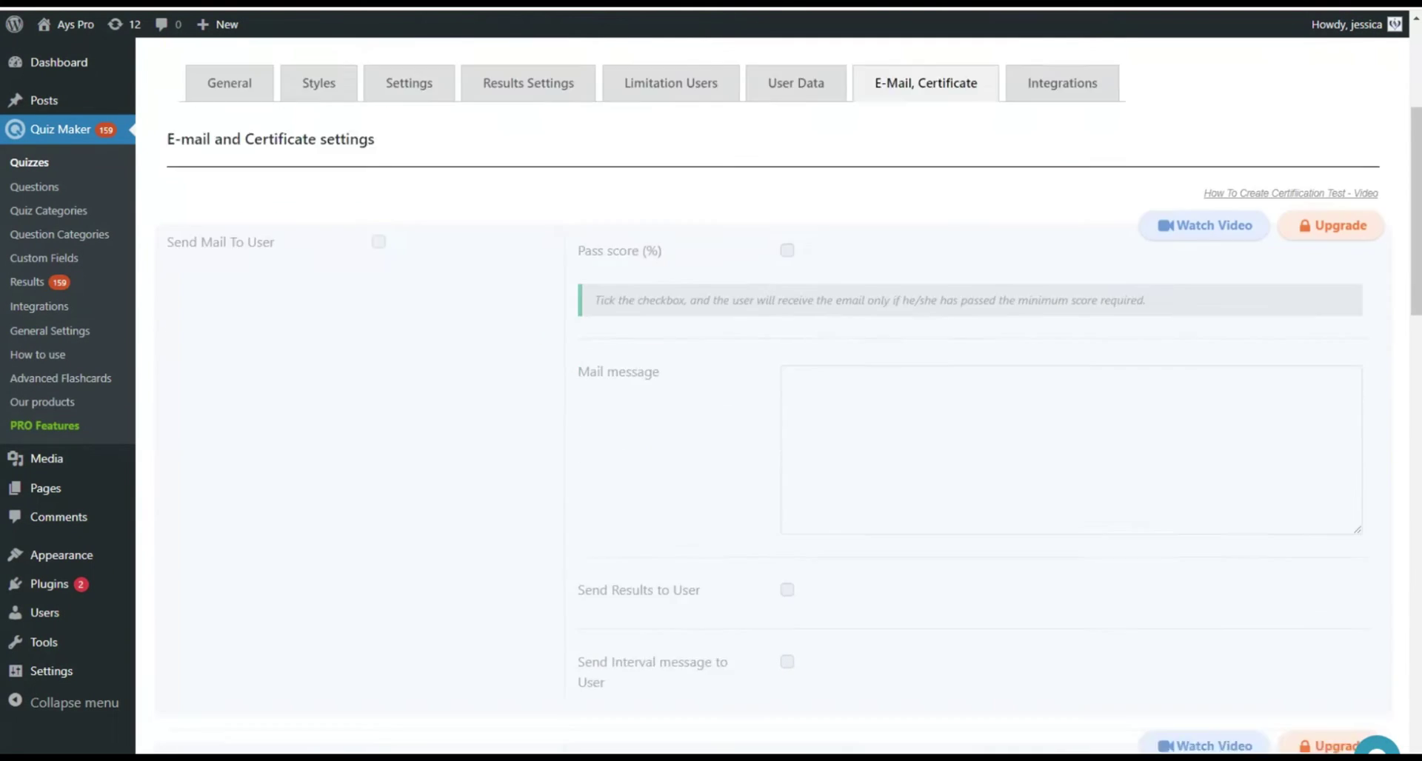
scroll(770, 400, "down", 10)
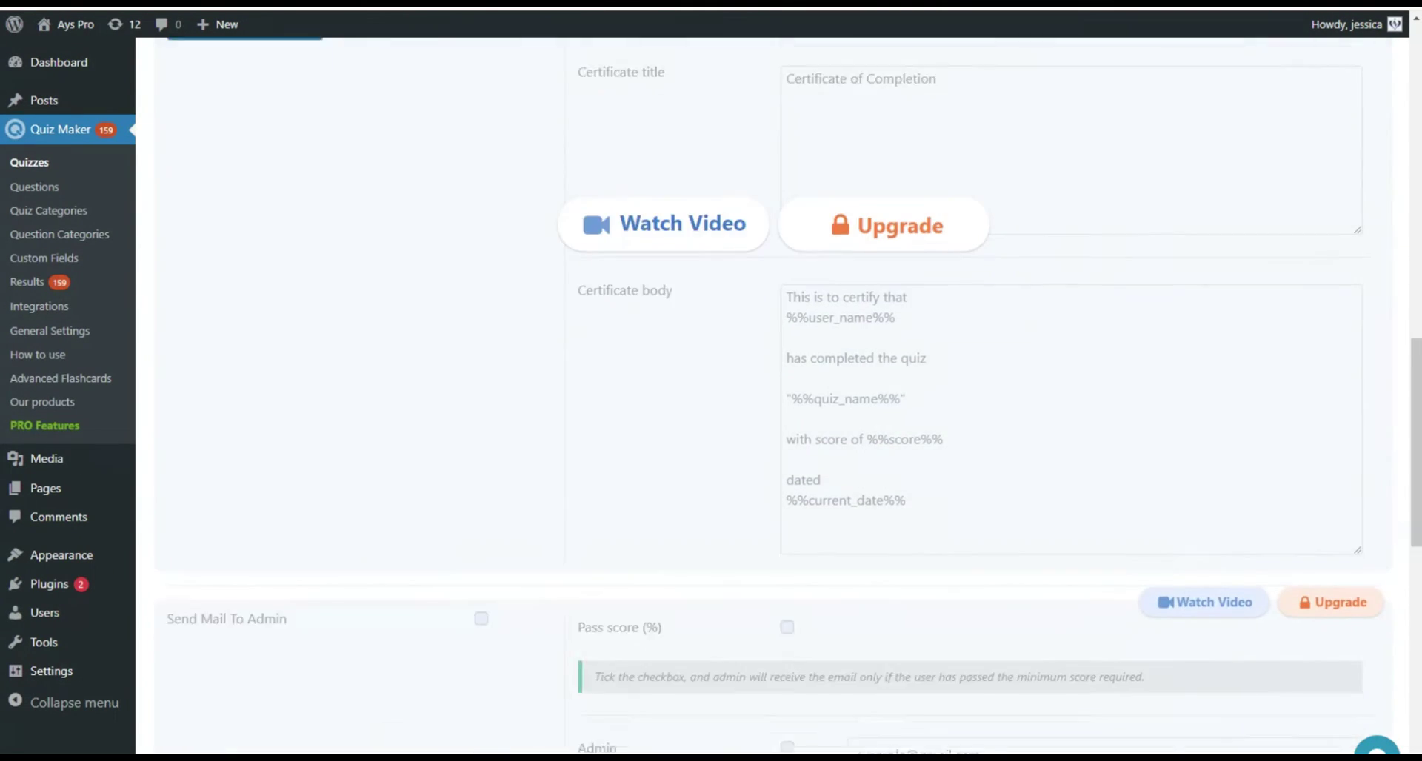
scroll(770, 400, "down", 3)
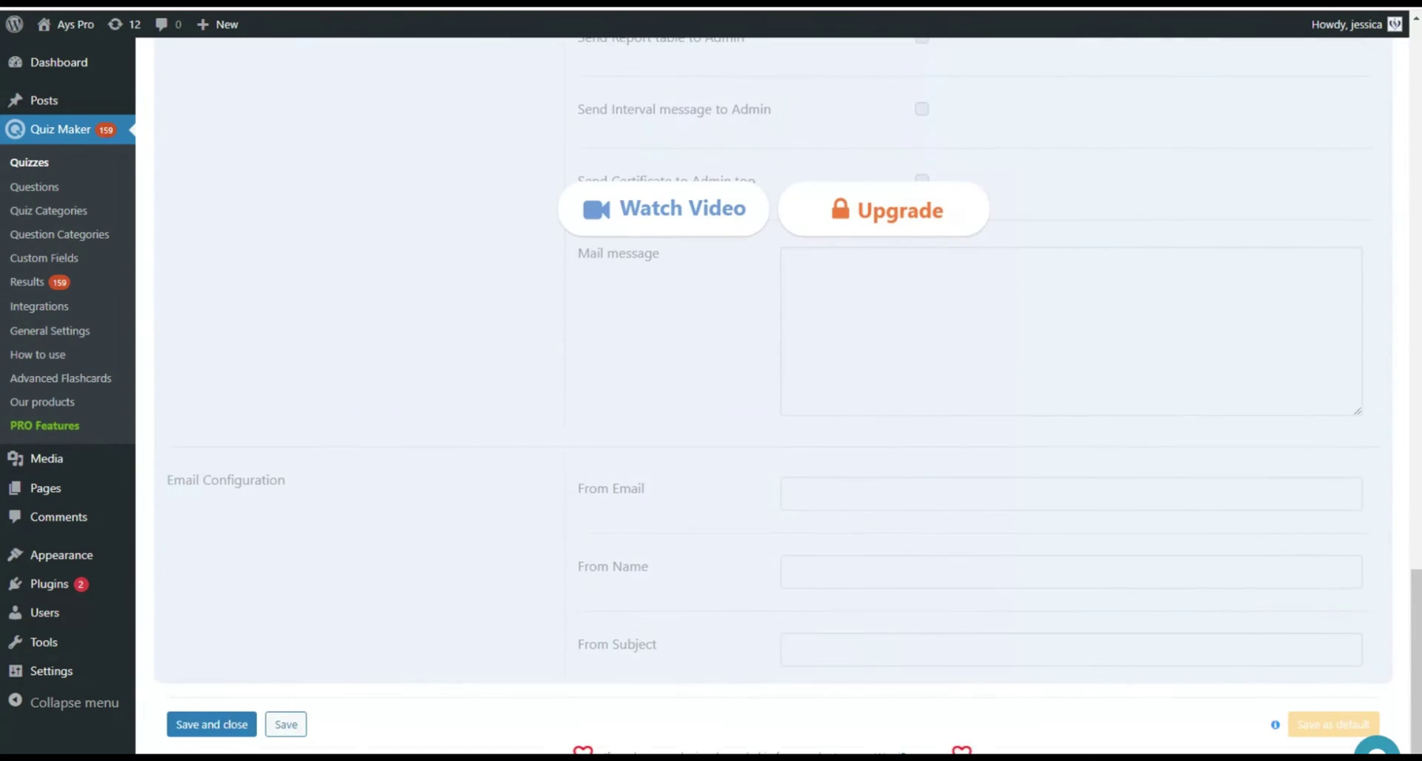
Open the Integrations tab and look through its Zapier, ActiveCampaign and Slack options.
scroll(770, 400, "up", 10)
left_click(1062, 393)
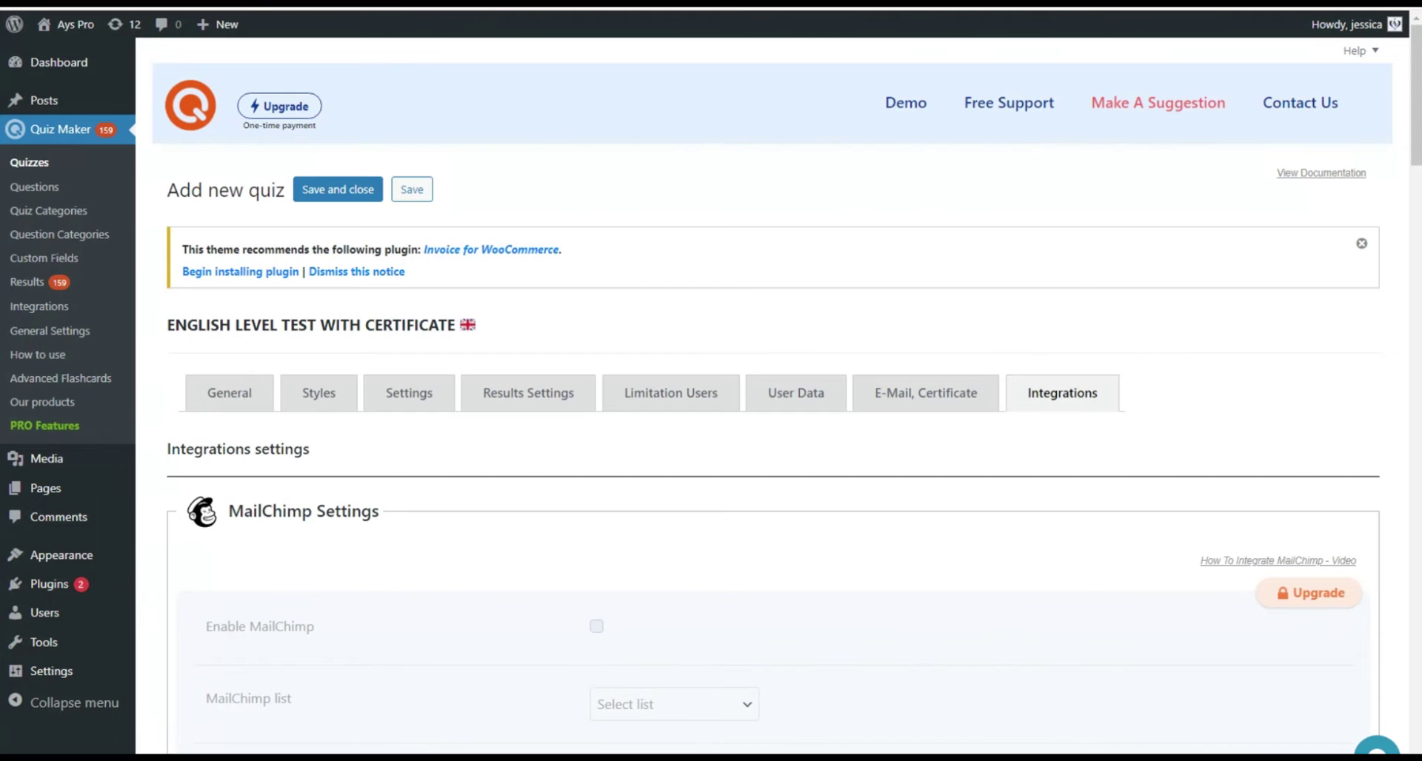
scroll(770, 400, "down", 15)
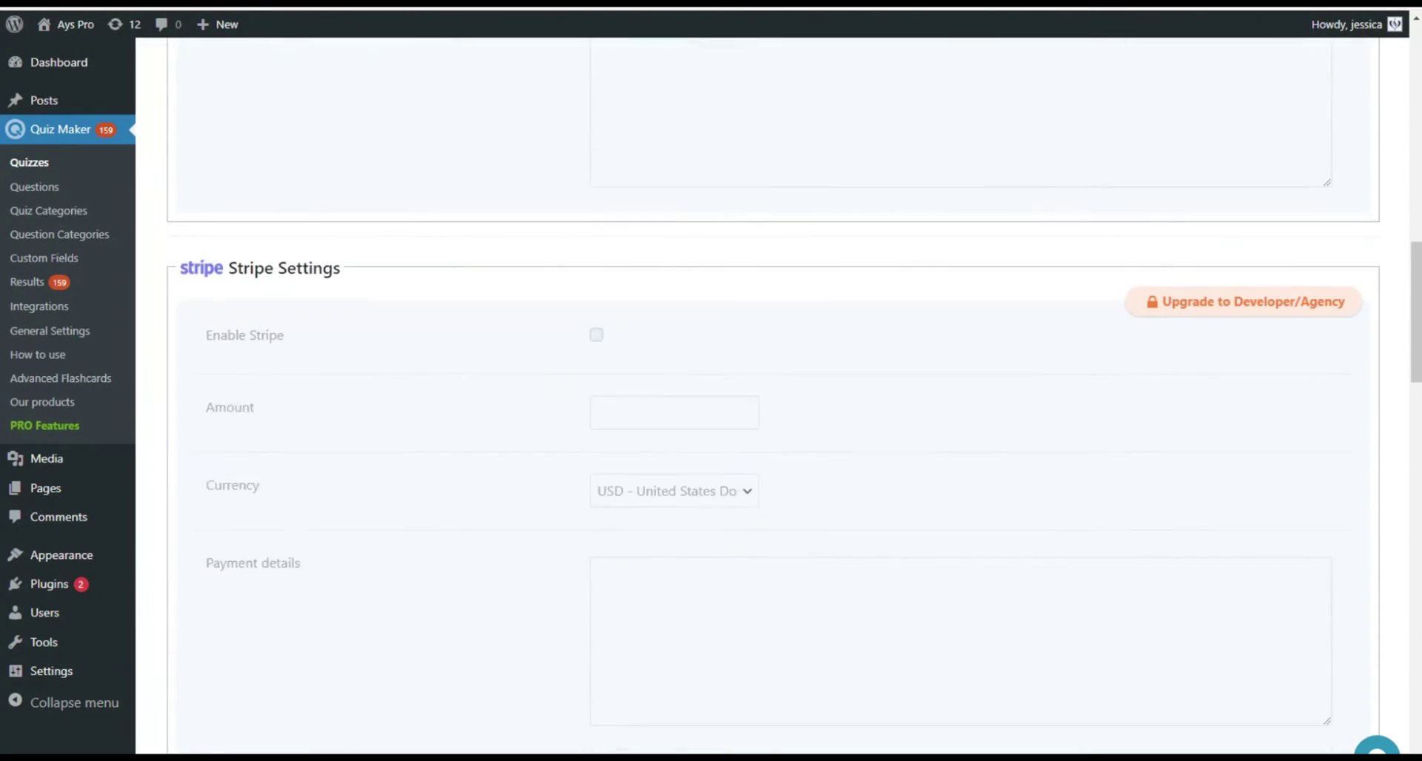
scroll(770, 445, "down", 15)
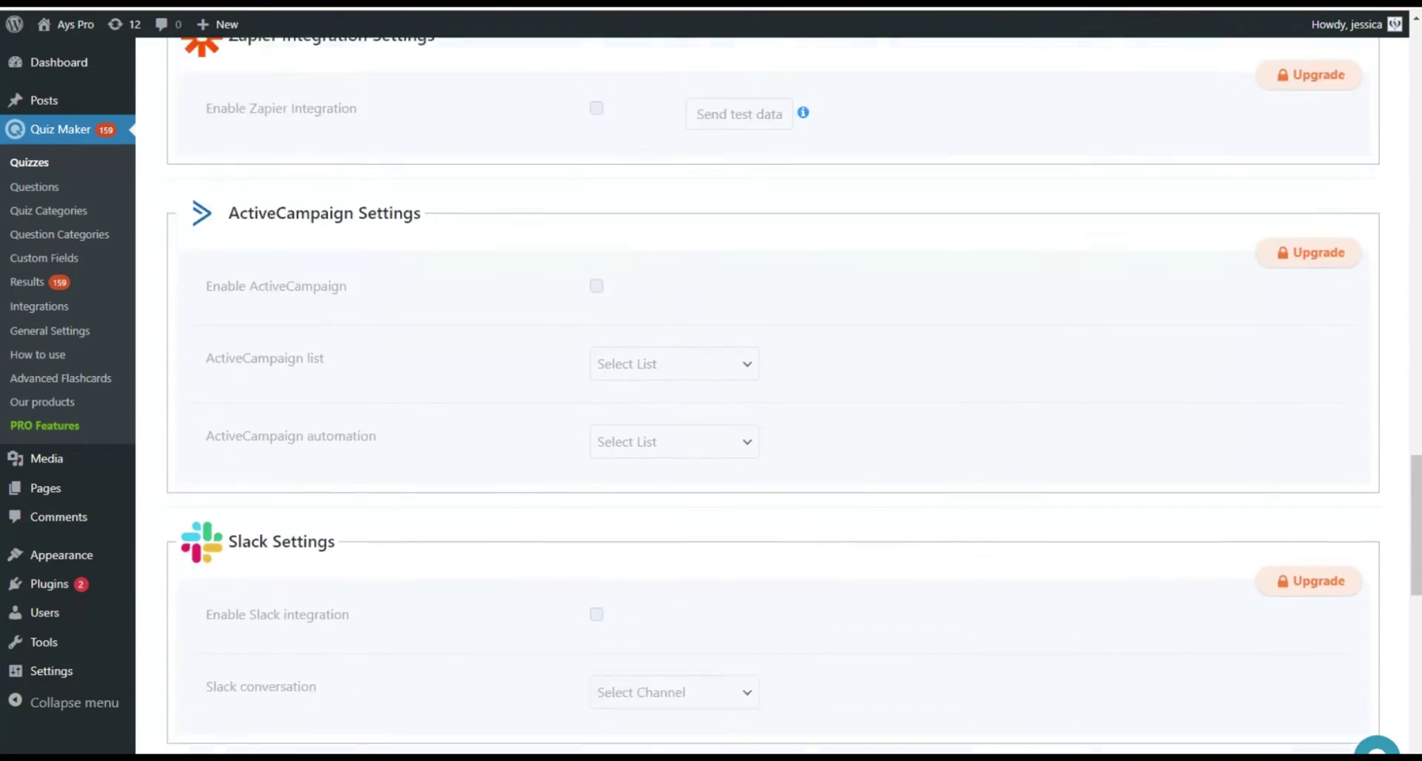
scroll(770, 444, "down", 15)
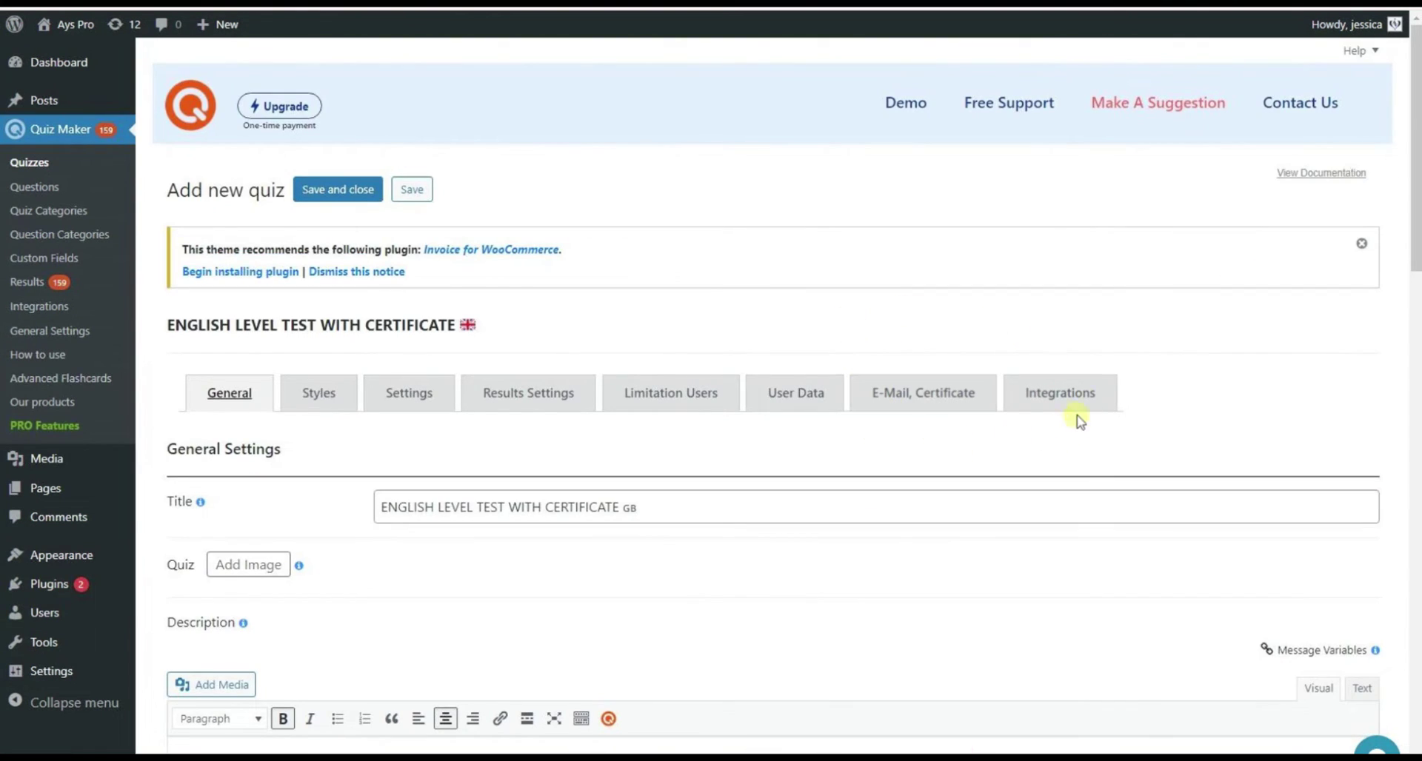
Save the ENGLISH LEVEL TEST WITH CERTIFICATE quiz, generating shortcode [ays_quiz id='70'].
scroll(667, 519, "down", 20)
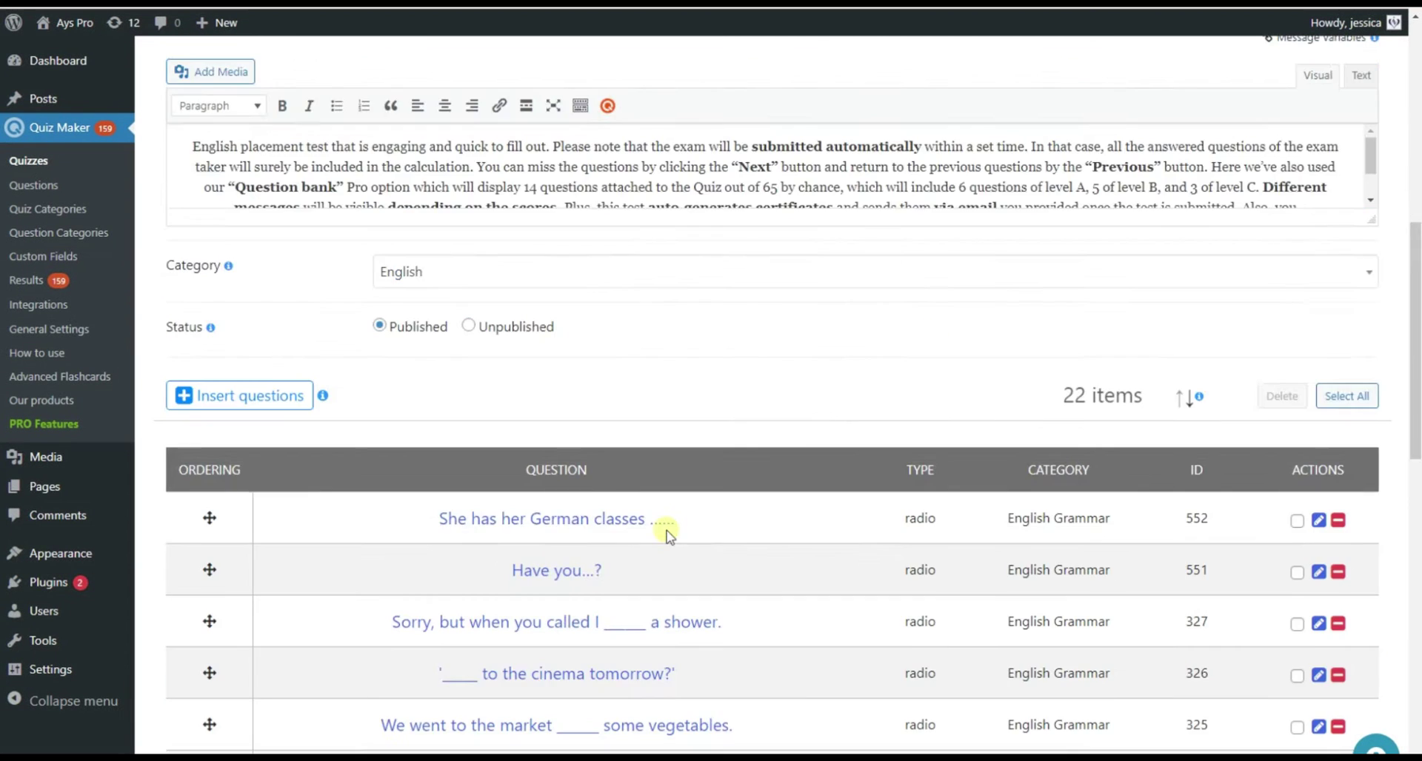
scroll(672, 538, "down", 5)
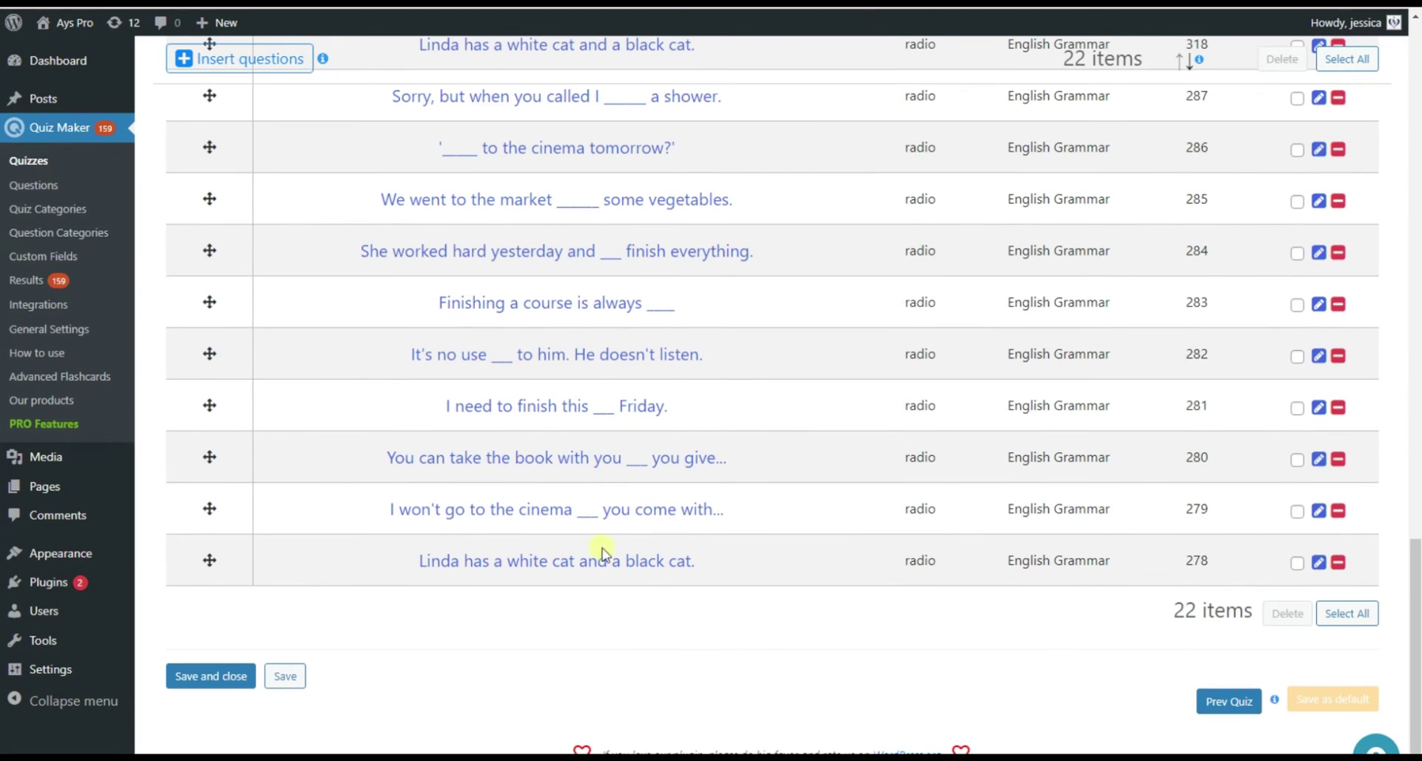
left_click(302, 685)
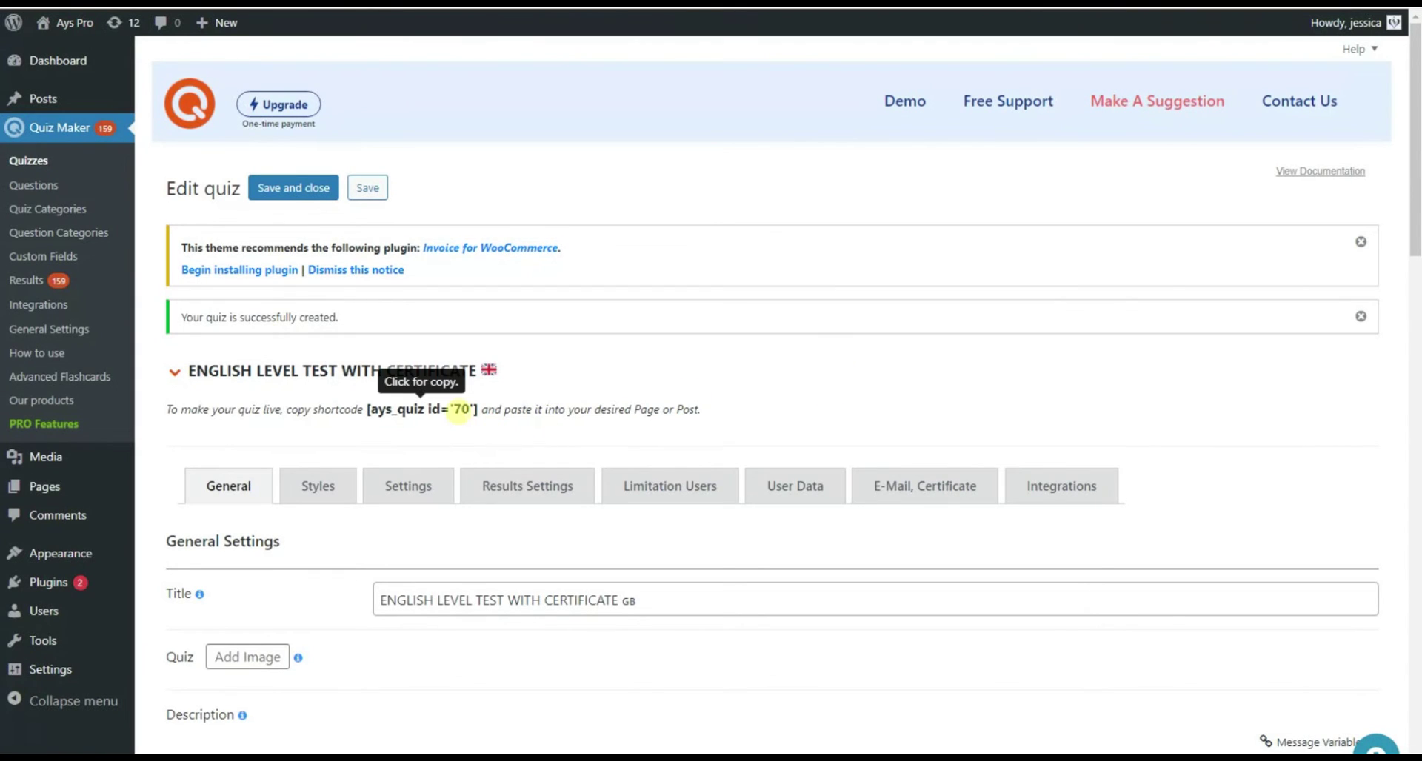
Copy the quiz shortcode and start a new post titled ENGLISH LEVEL TEST WITH CERTIFICATE.
left_click(459, 410)
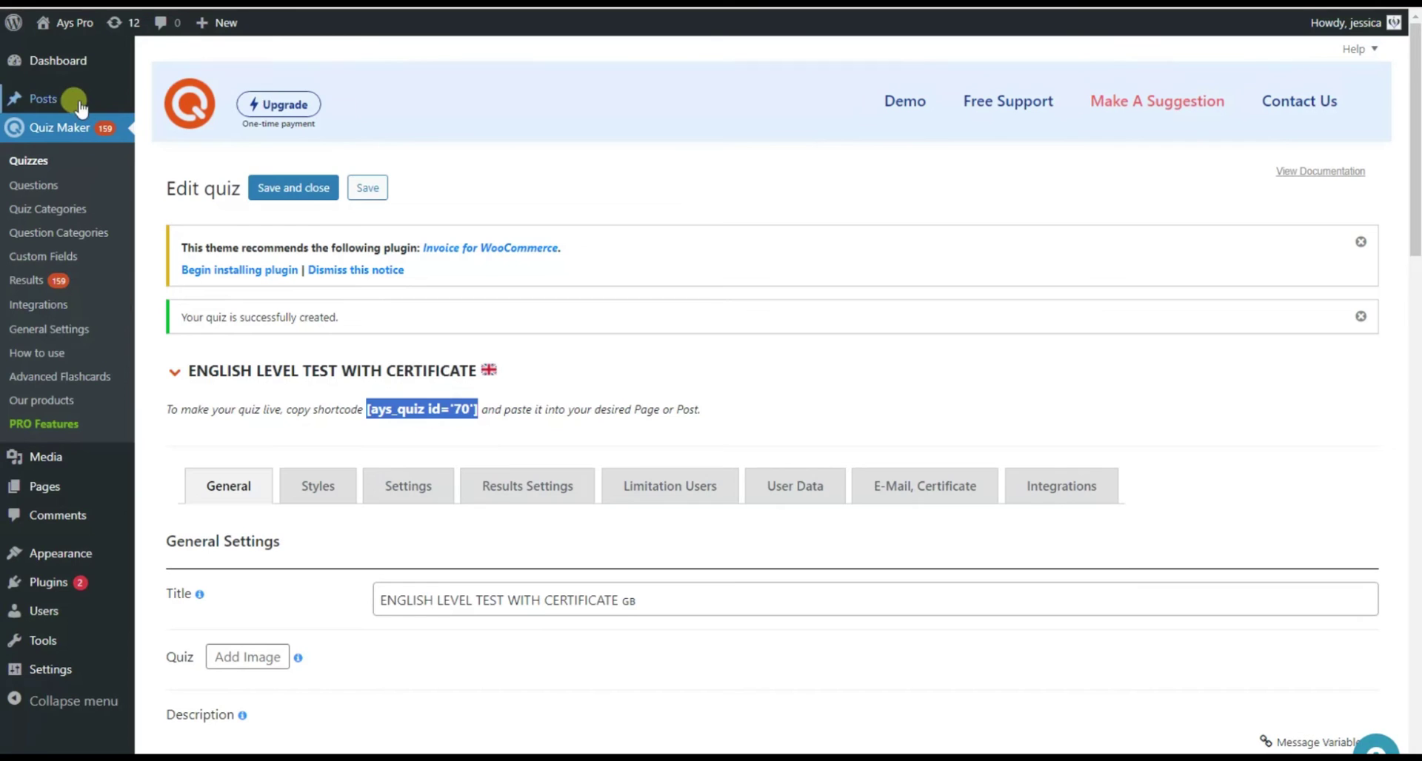
mouse_move(65, 100)
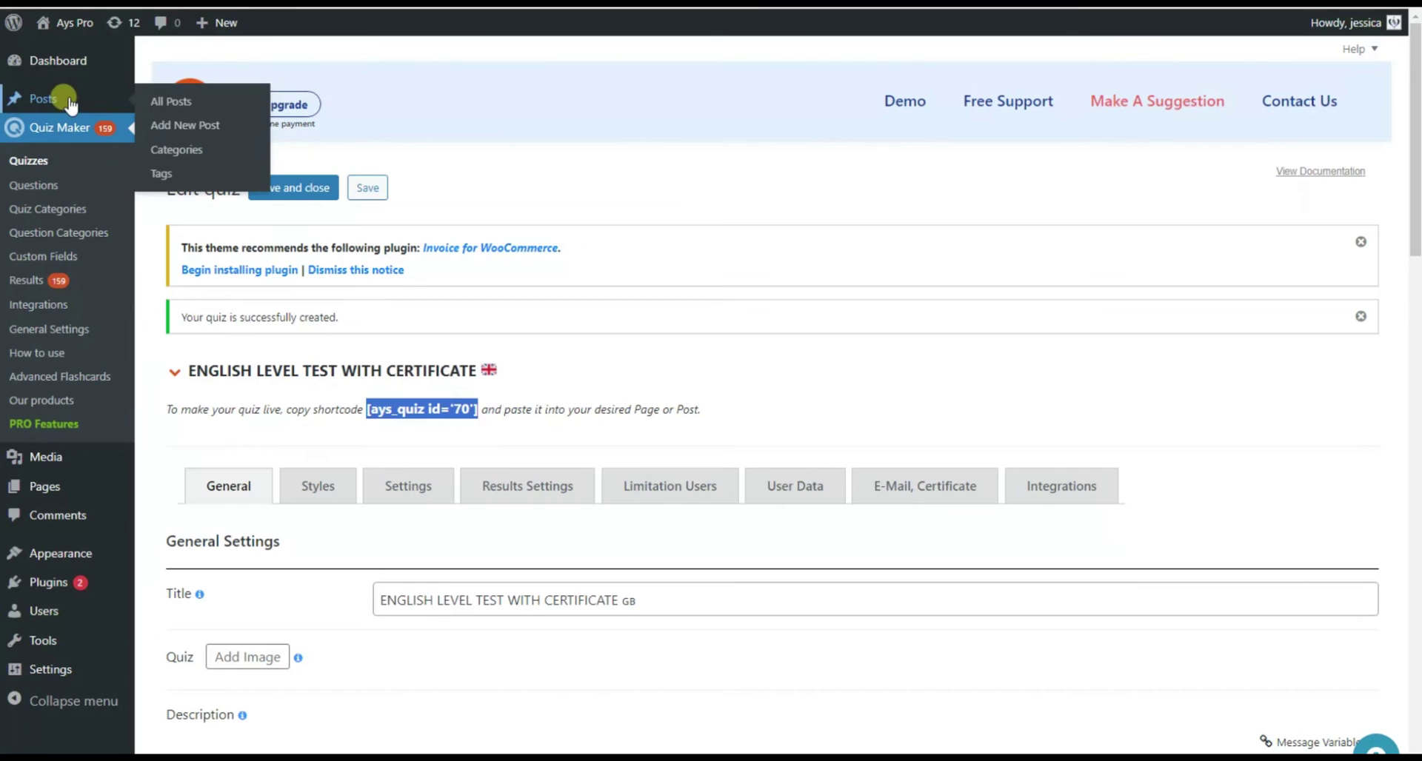
left_click(167, 127)
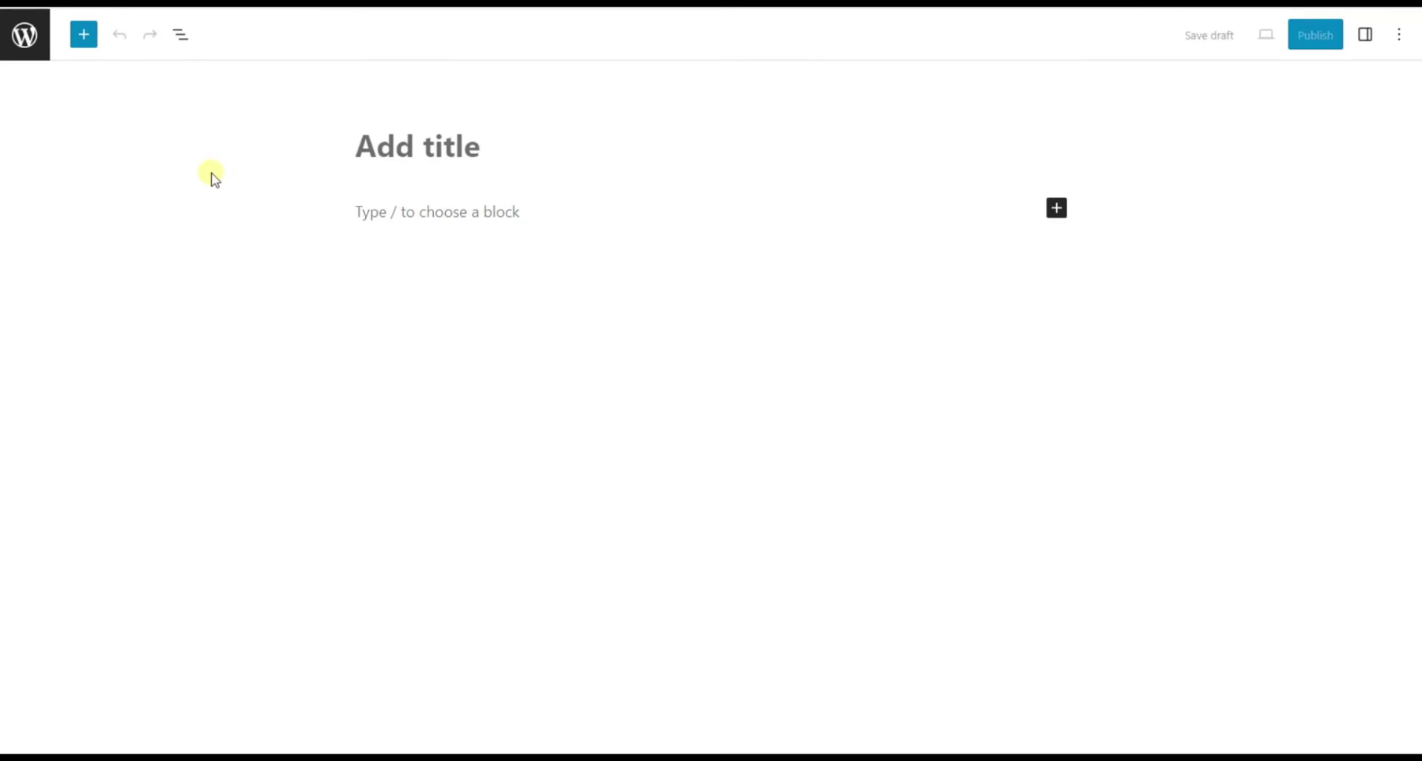
type("ENGLISH LEVEL TE")
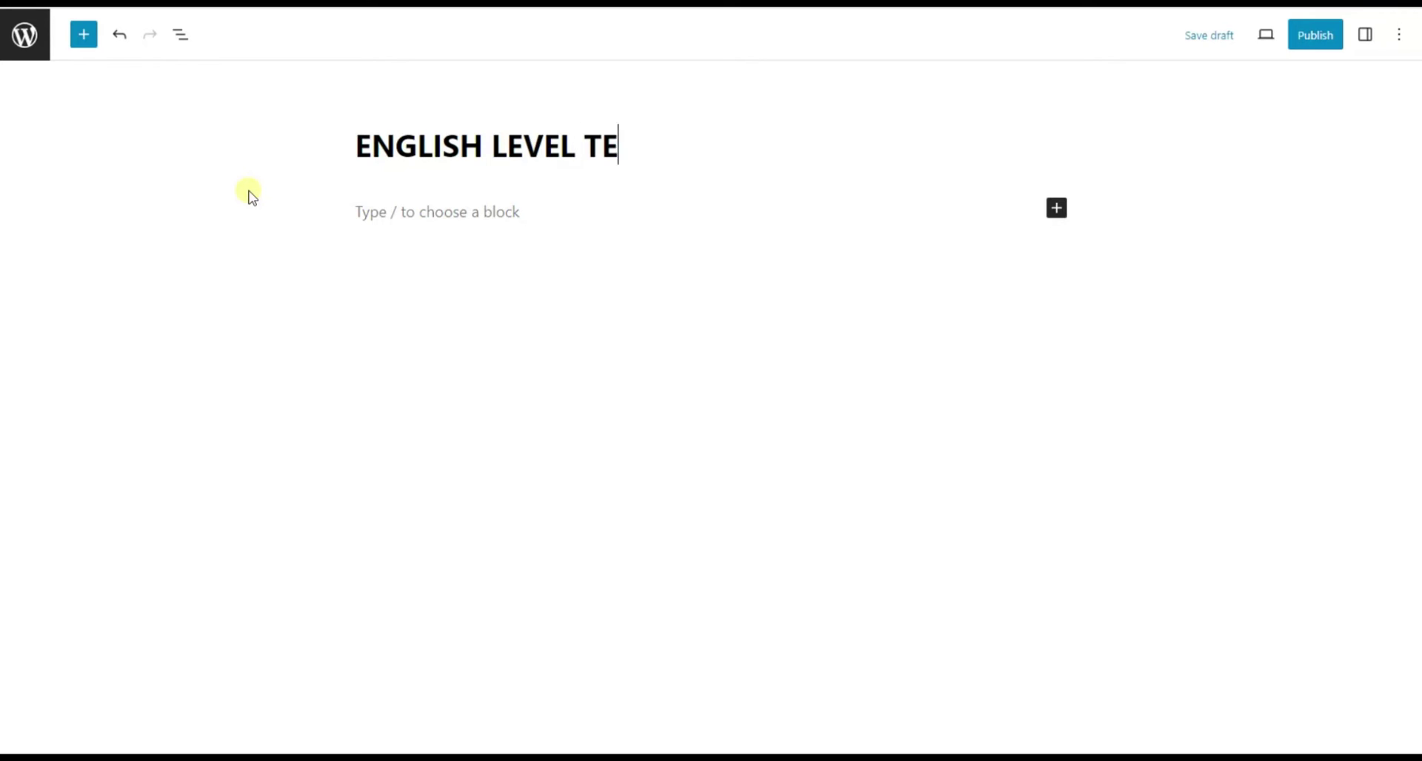
type("ST WITH CERTIFICATE")
Add a Shortcode block and paste [ays_quiz id='70'] into it.
left_click(84, 34)
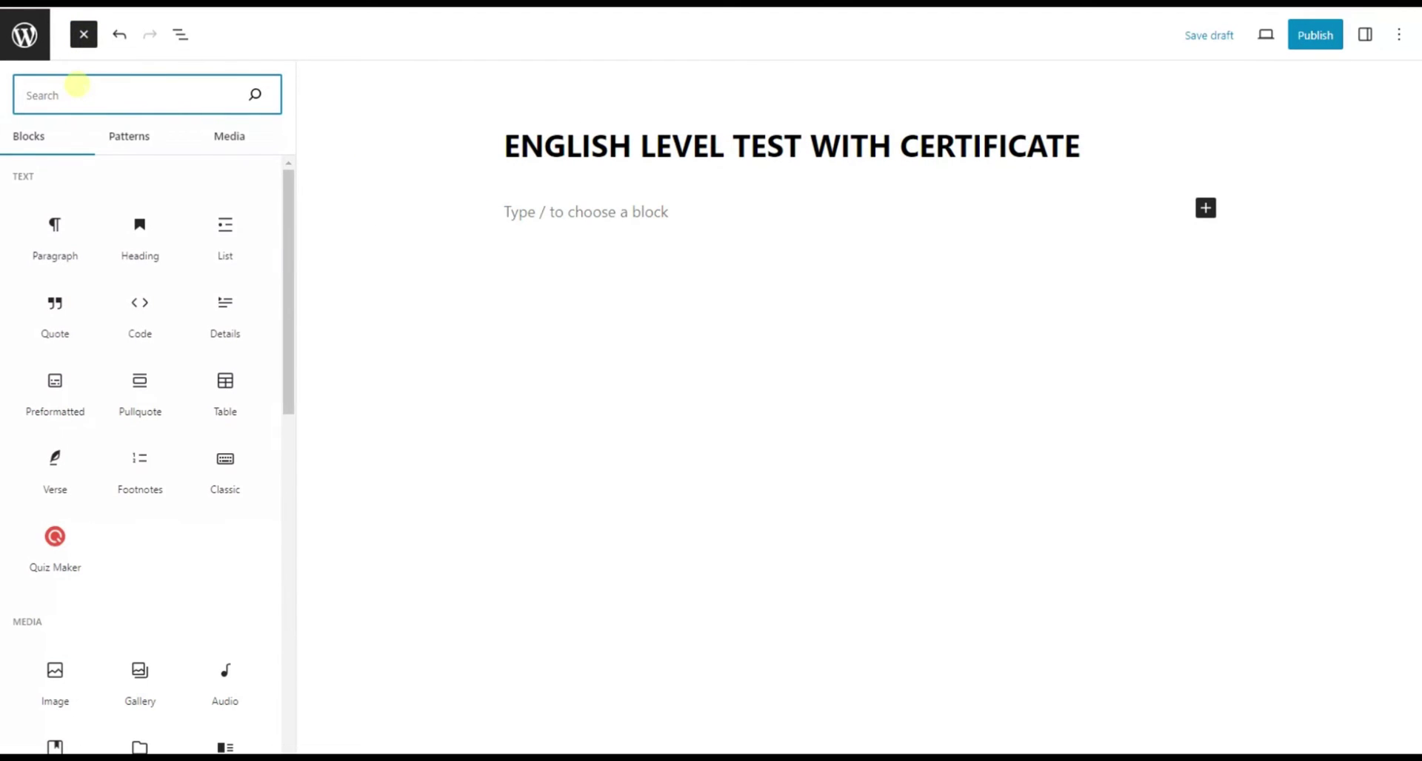
type("shortcode")
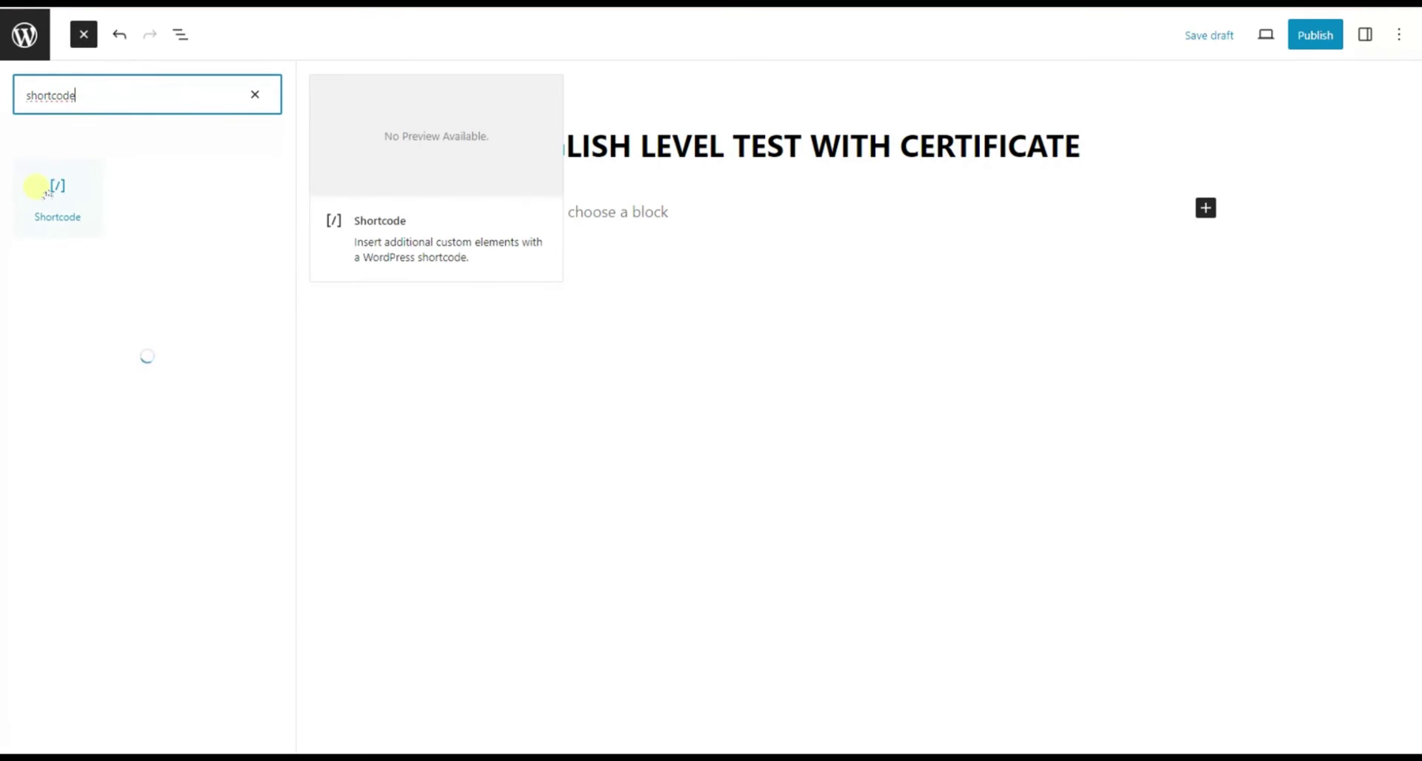
left_click(46, 190)
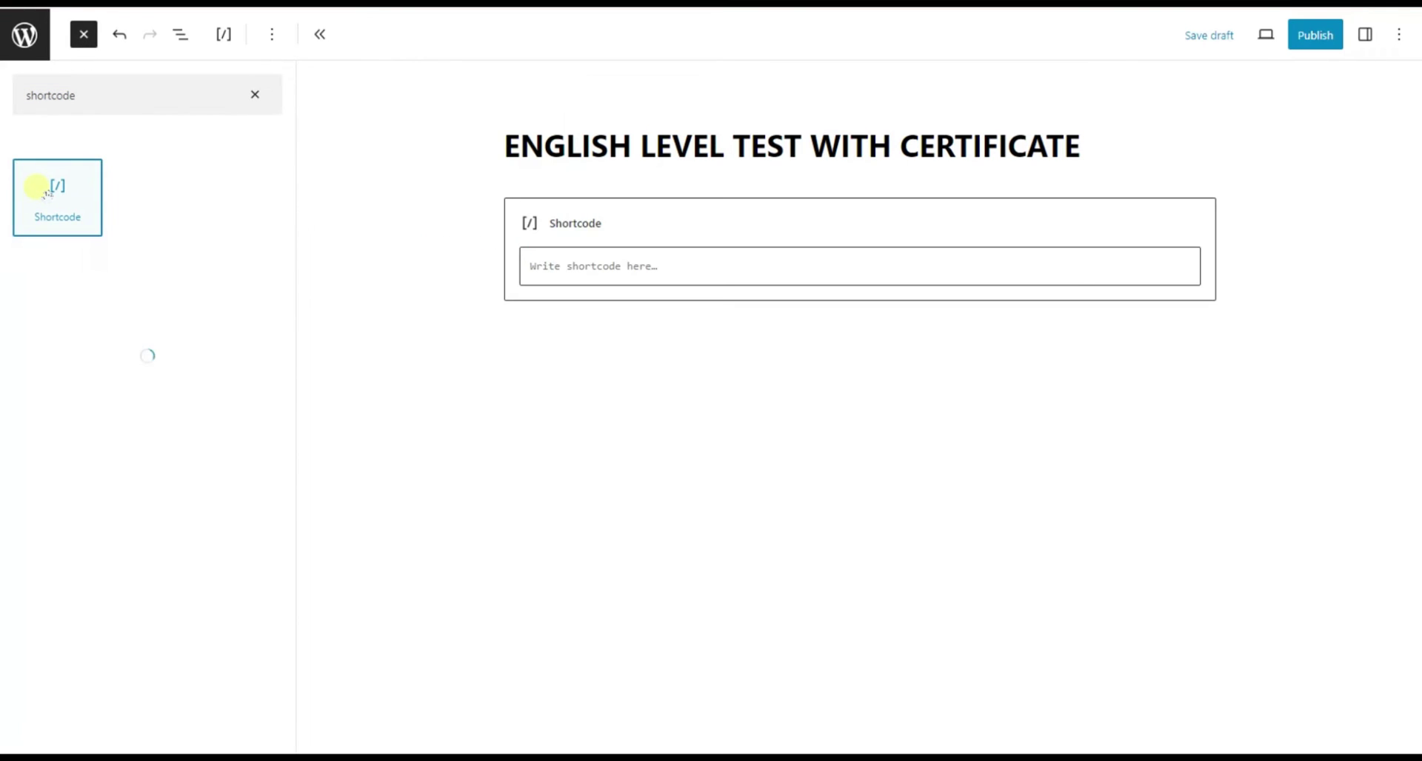
left_click(642, 261)
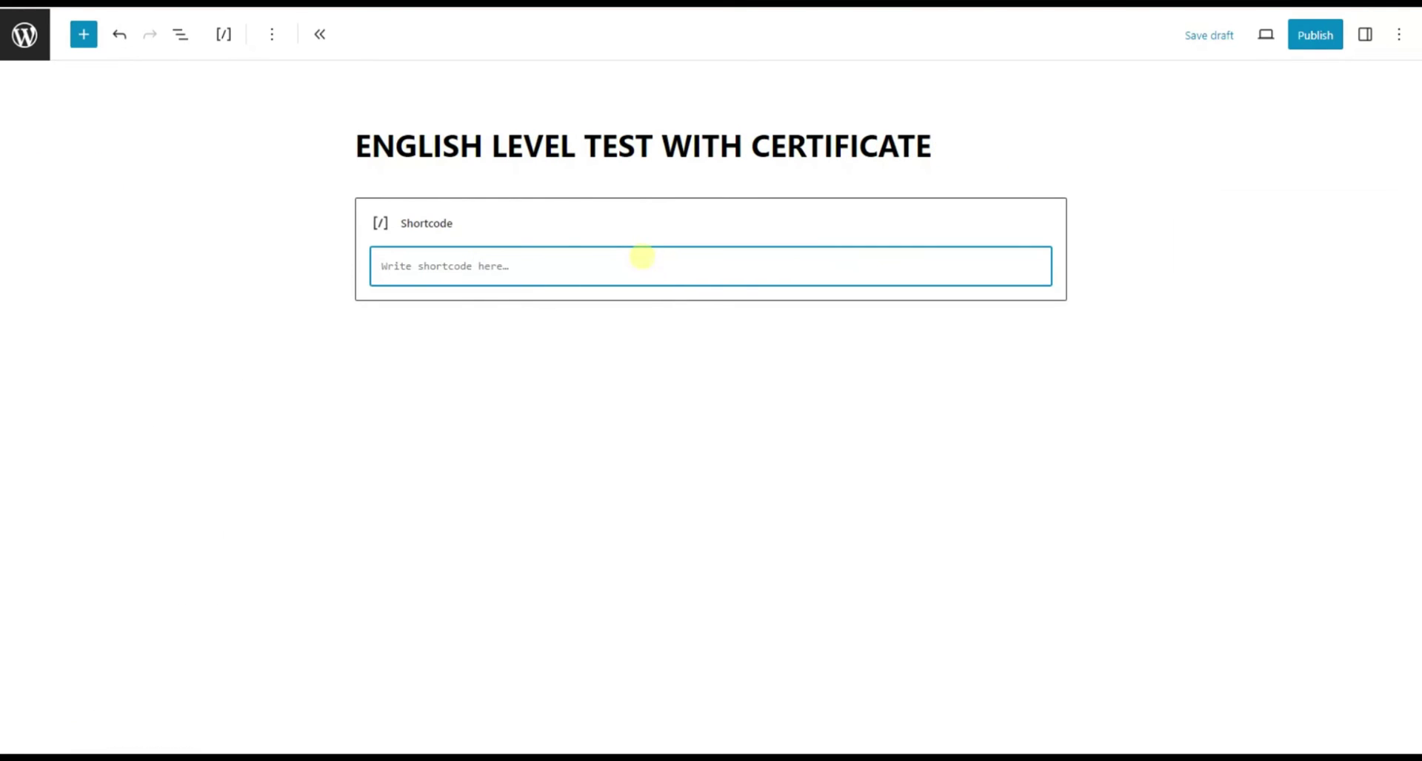
key("ctrl+v")
left_click(573, 379)
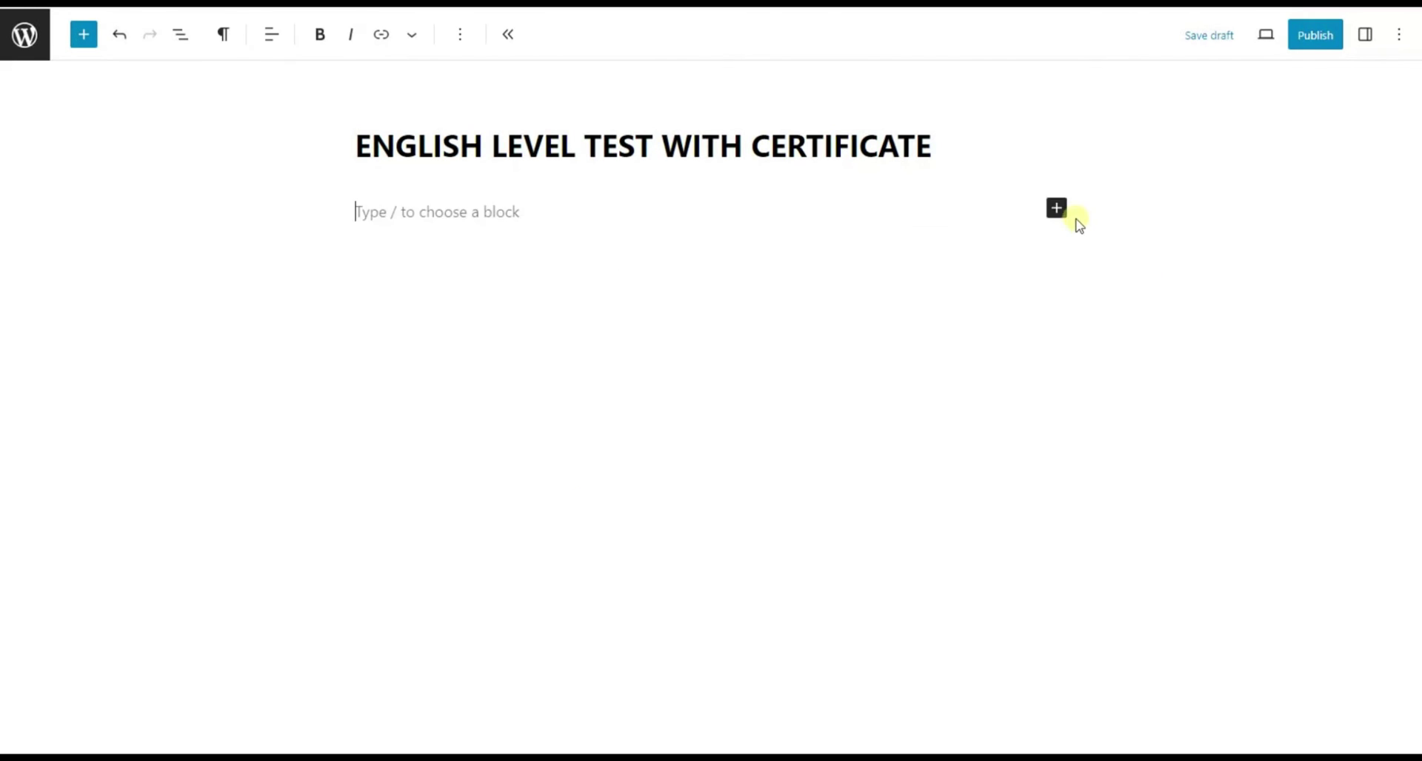
Insert a Quiz Maker block set to the ENGLISH LEVEL TEST WITH CERTIFICATE quiz.
left_click(1057, 208)
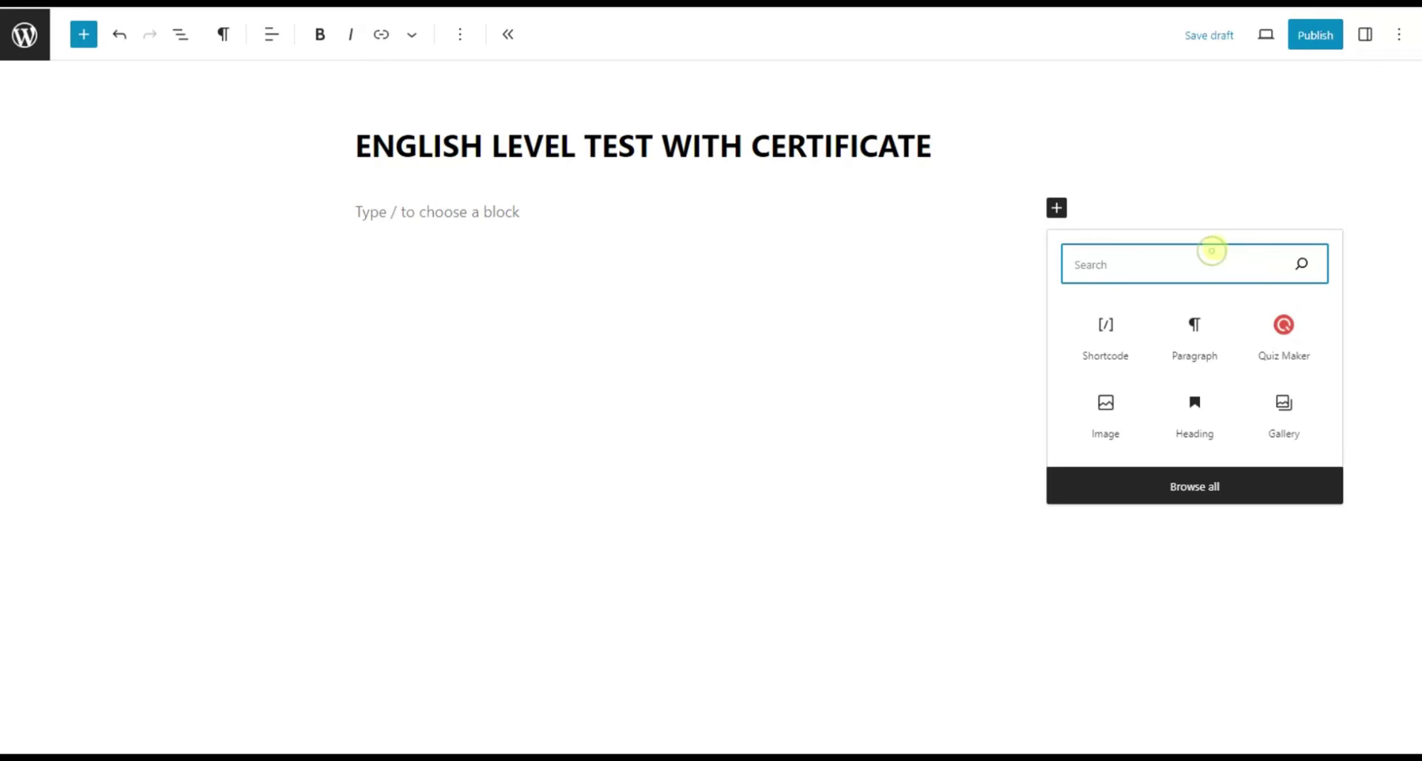
type("quiz mak")
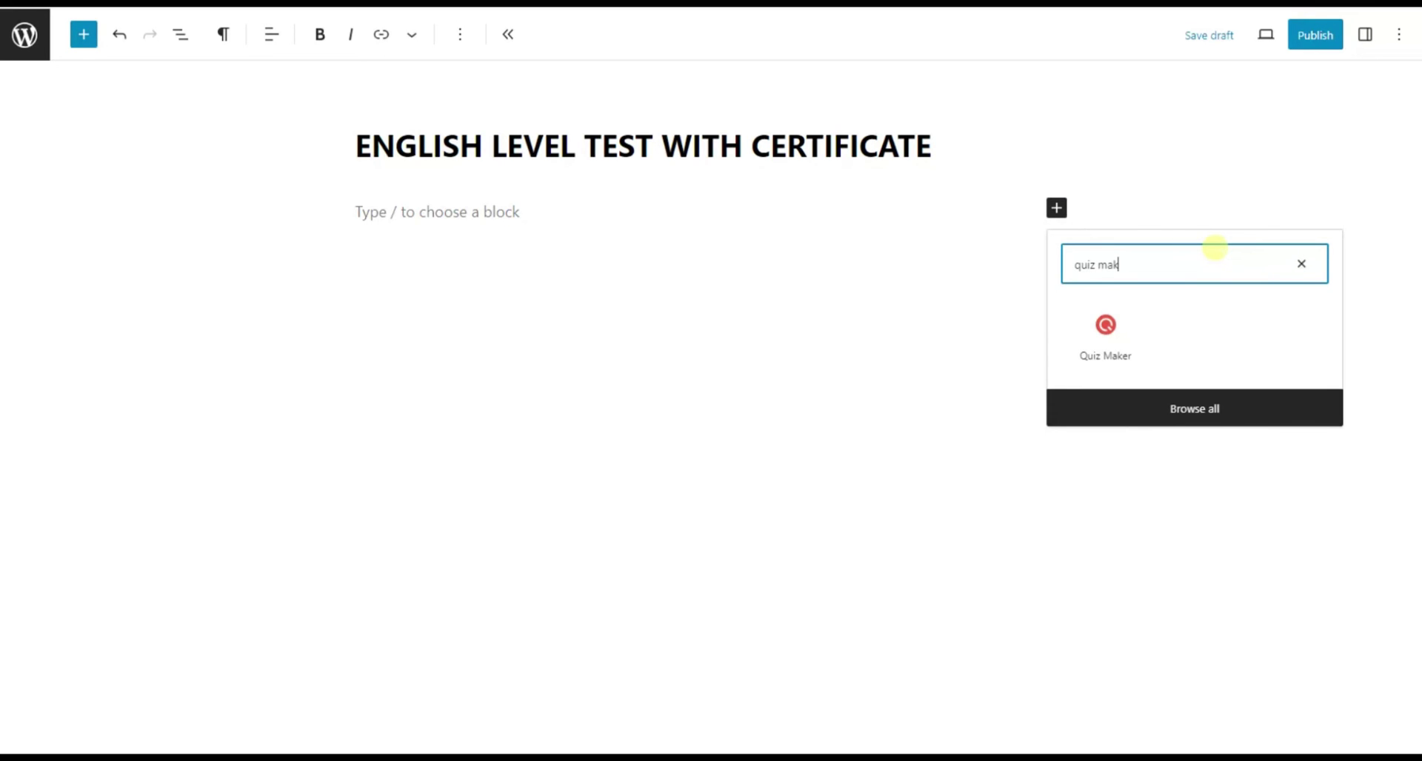
left_click(1148, 351)
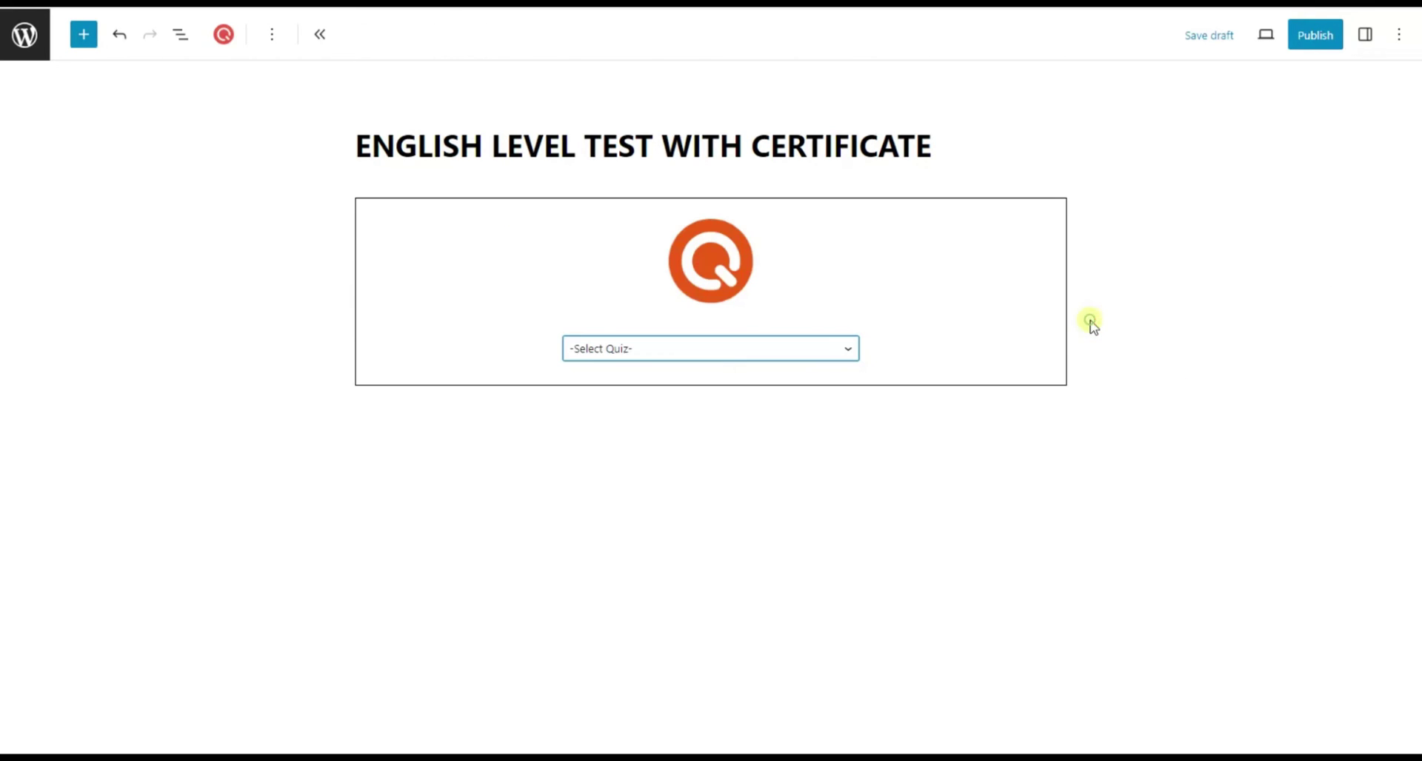
left_click(766, 349)
left_click(753, 383)
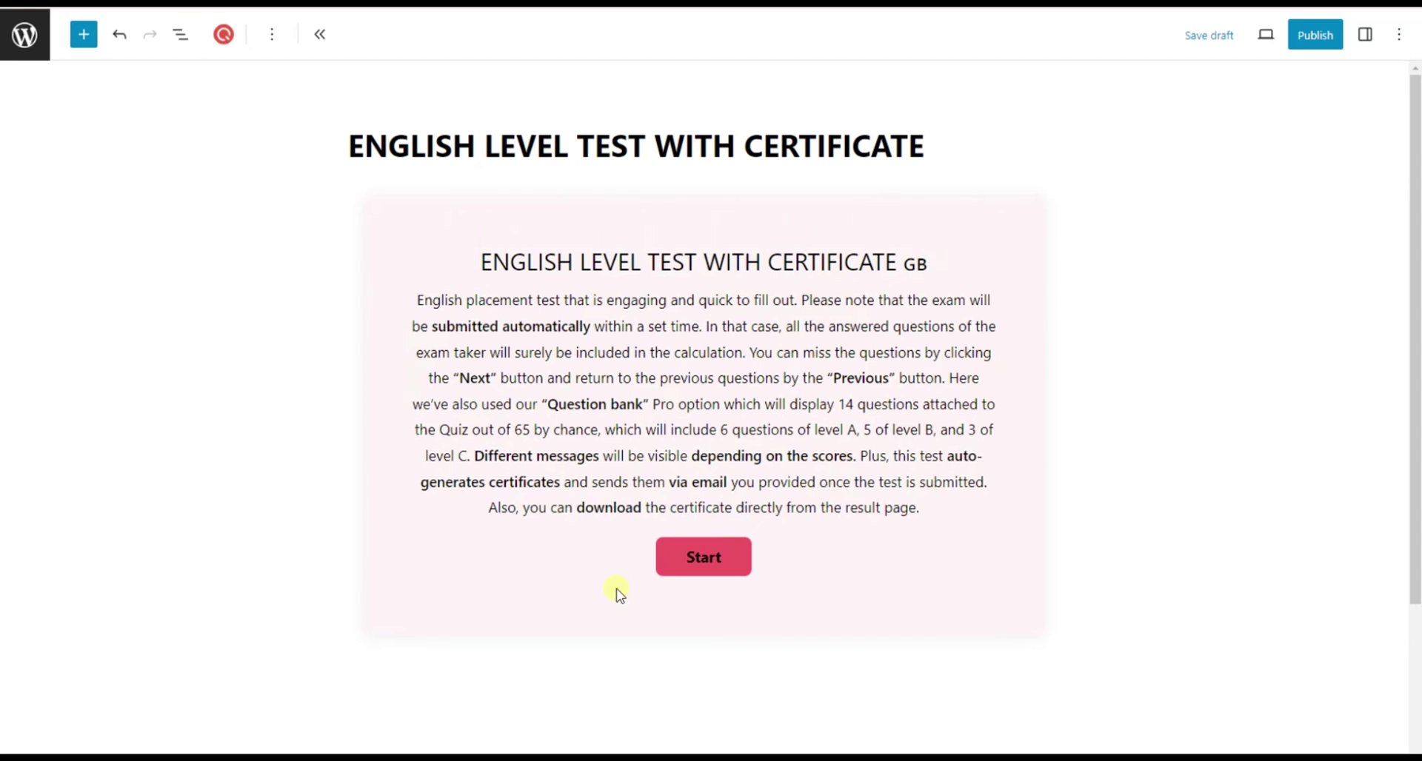
Publish the post and answer question 2 with 'D) is going to'.
left_click(1320, 49)
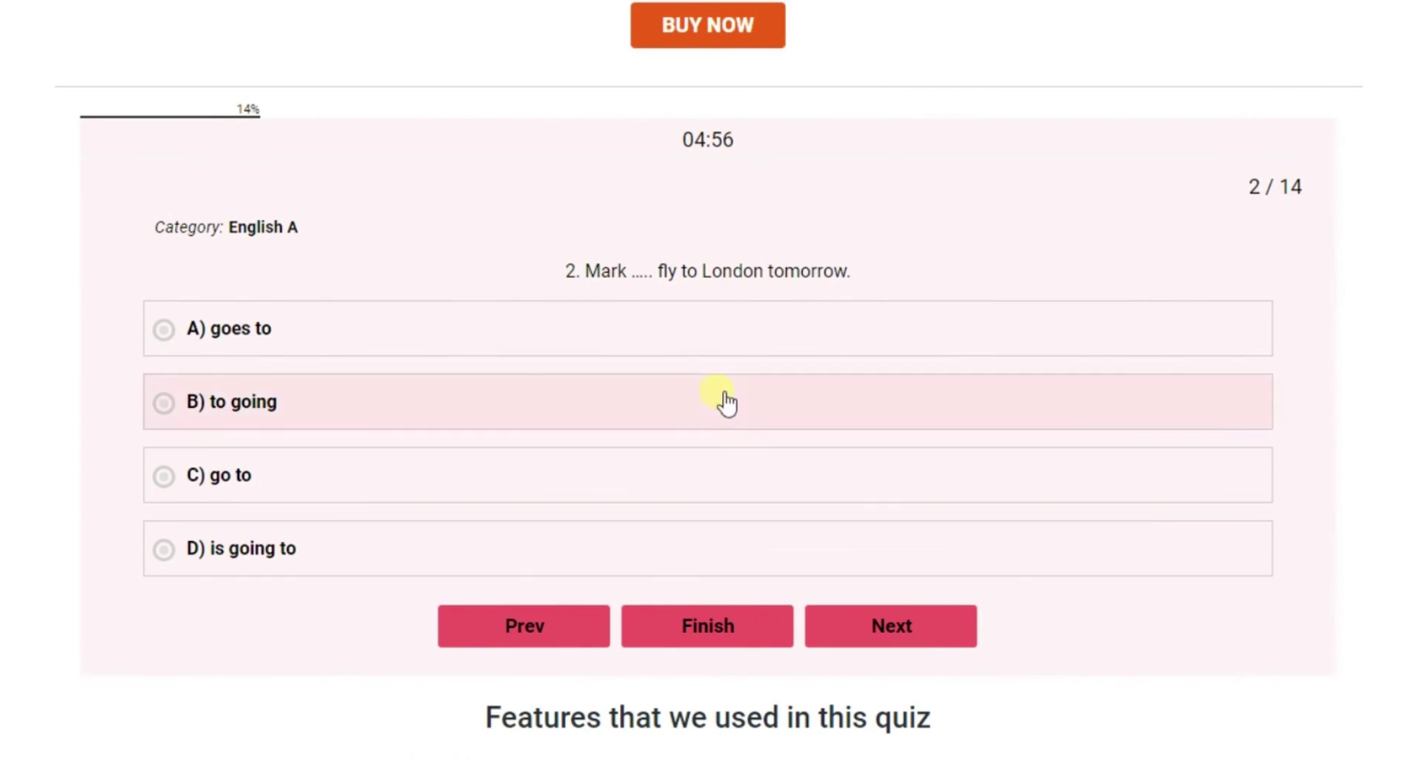
left_click(488, 545)
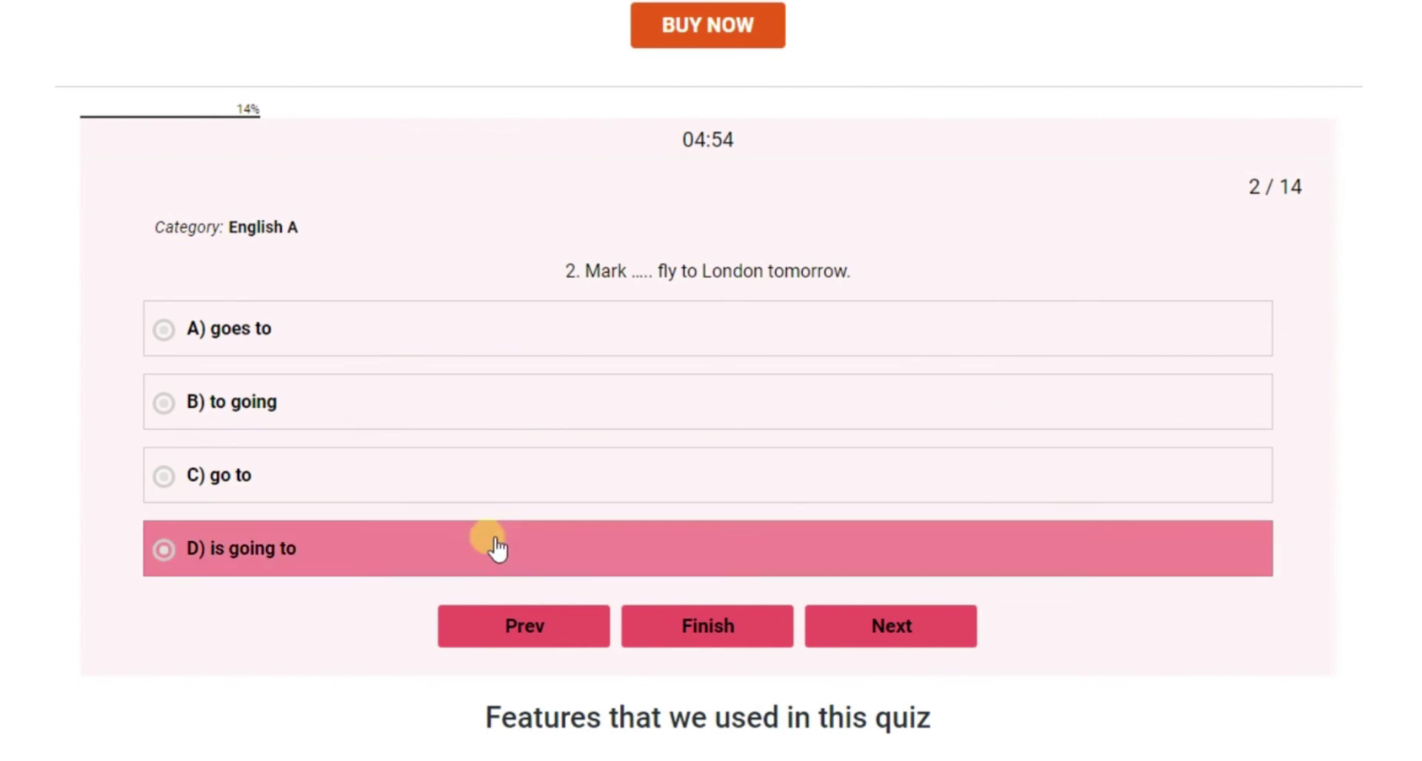
left_click(898, 628)
Answer questions 3–5 with 'at', 'doesn't he?' and 'too little', reaching question 6.
left_click(581, 477)
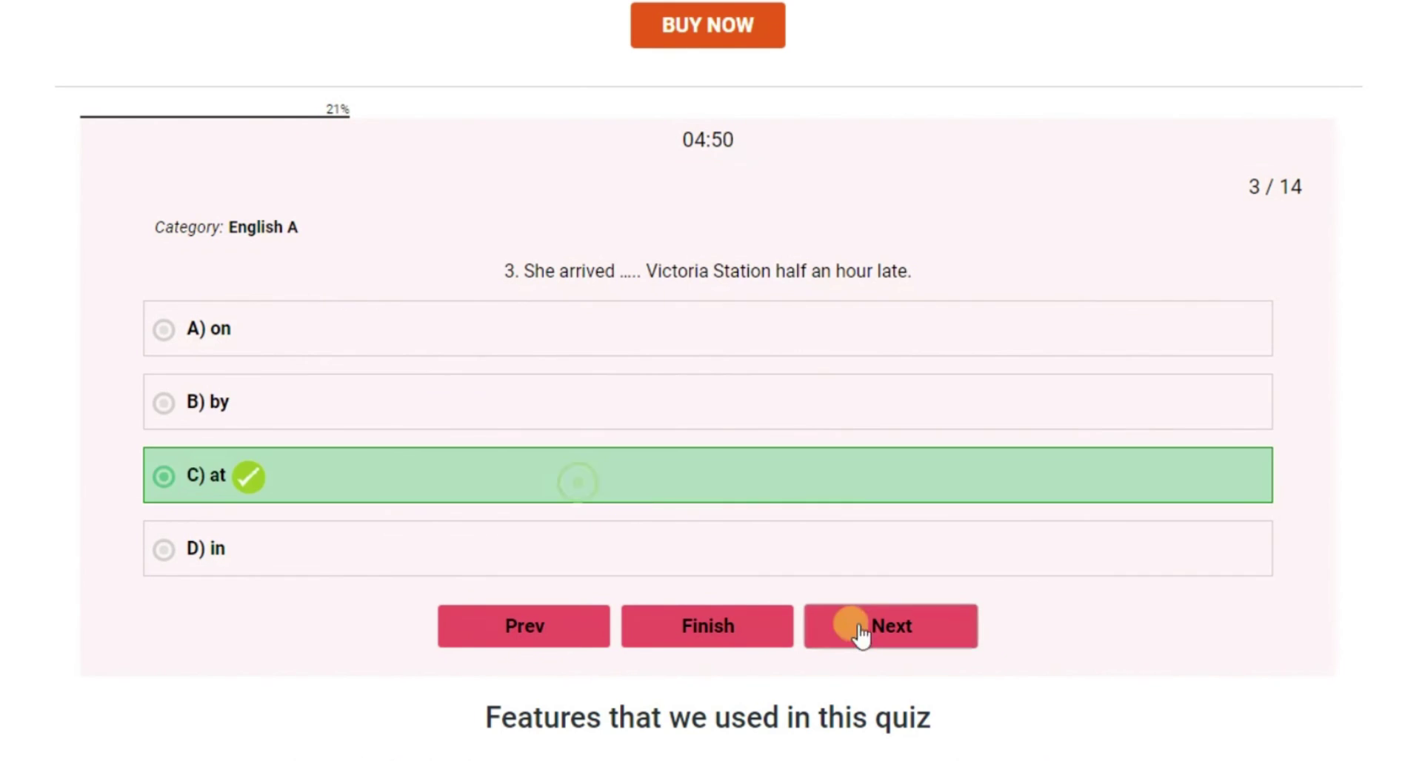
left_click(864, 620)
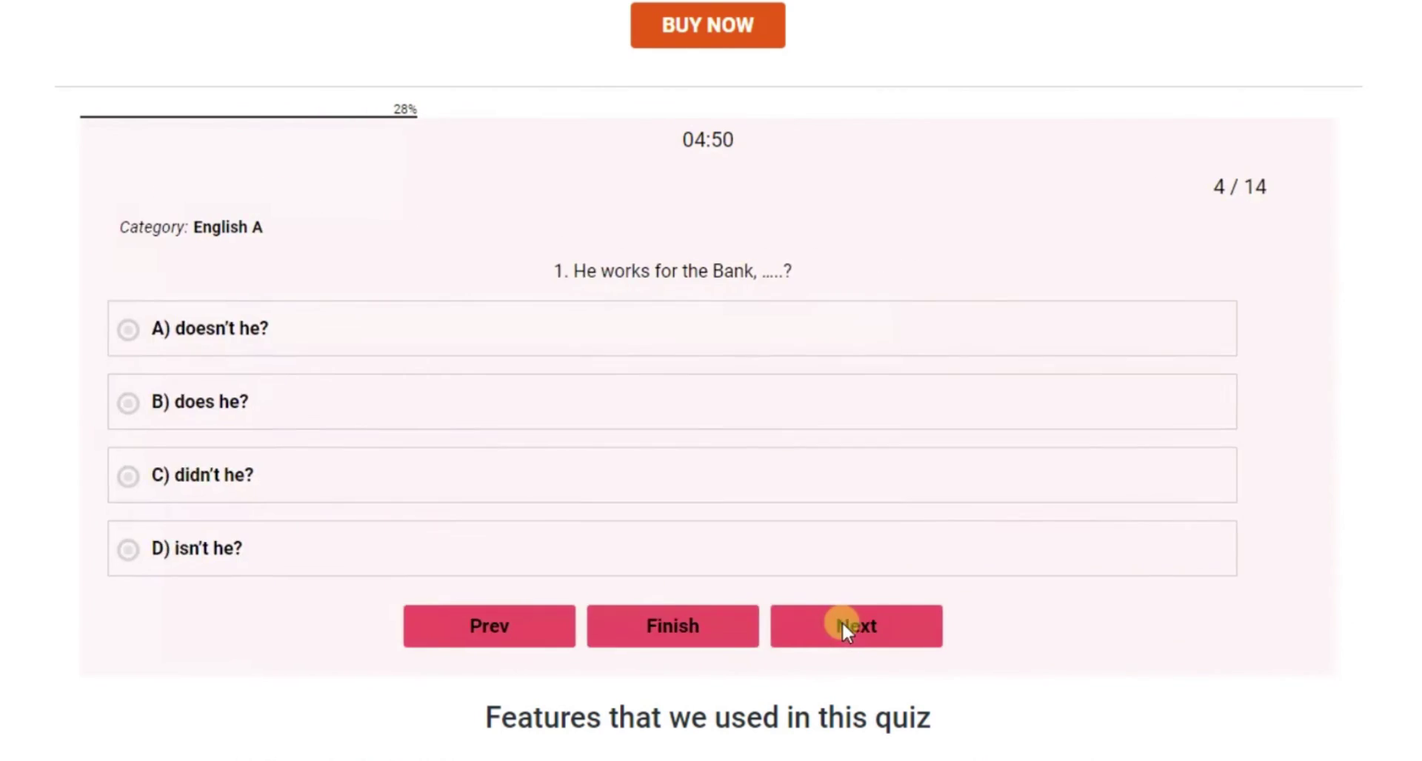
left_click(419, 308)
left_click(936, 628)
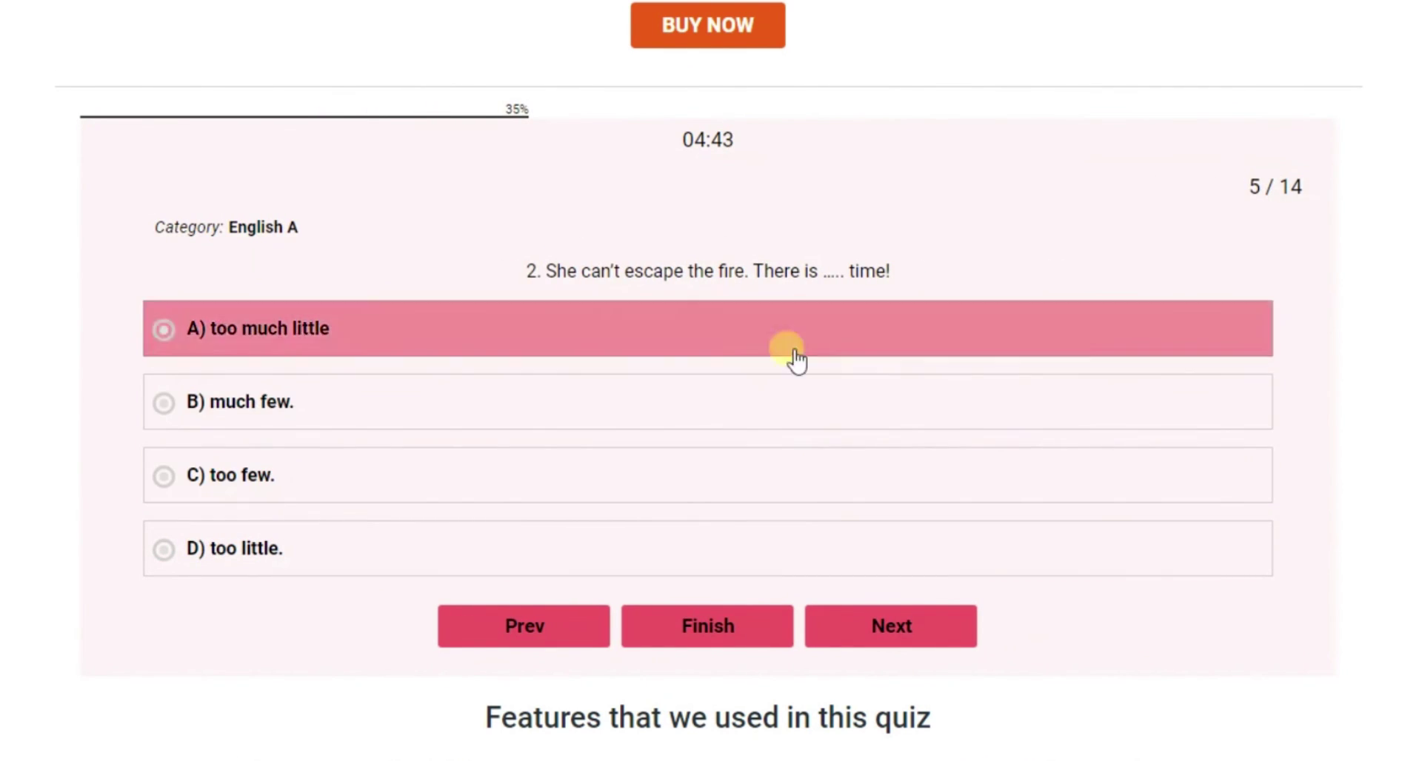
left_click(685, 547)
left_click(844, 621)
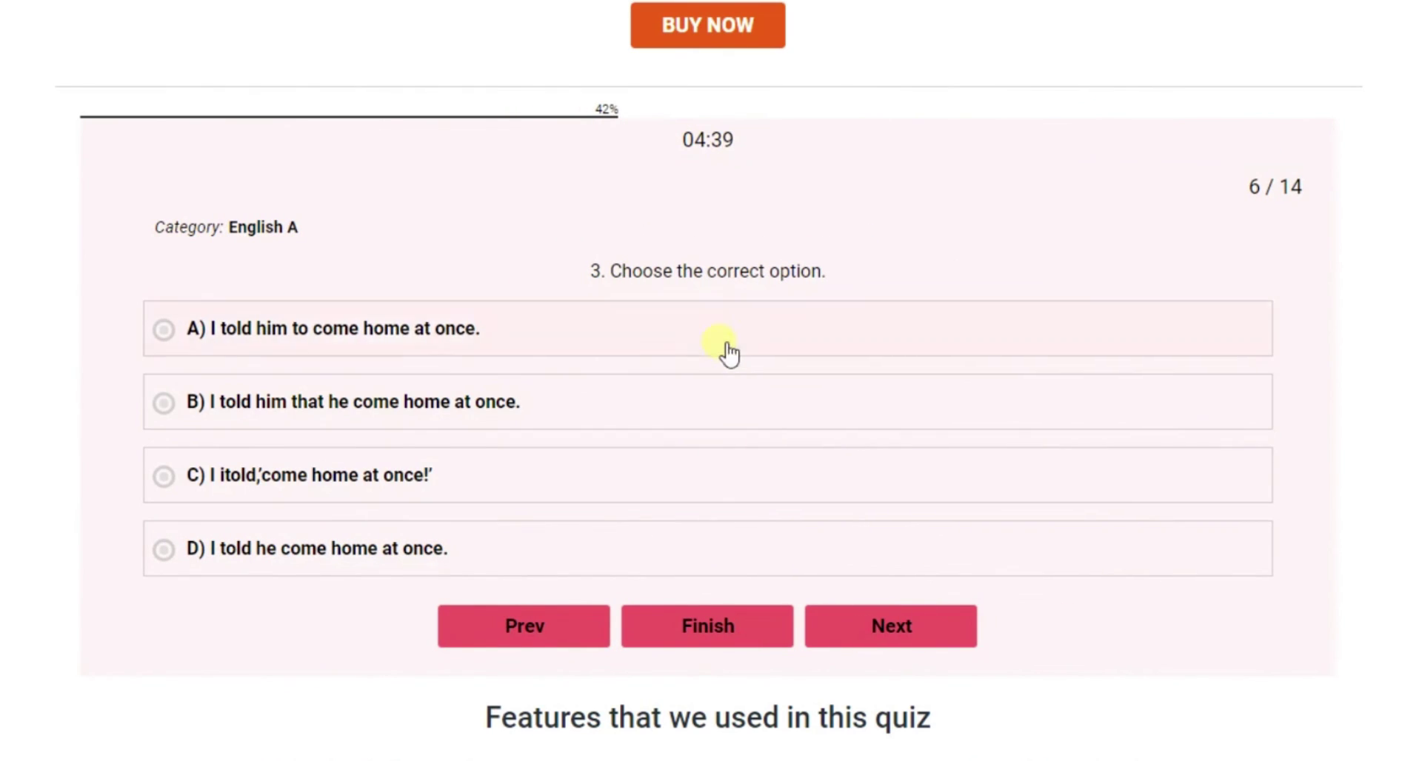